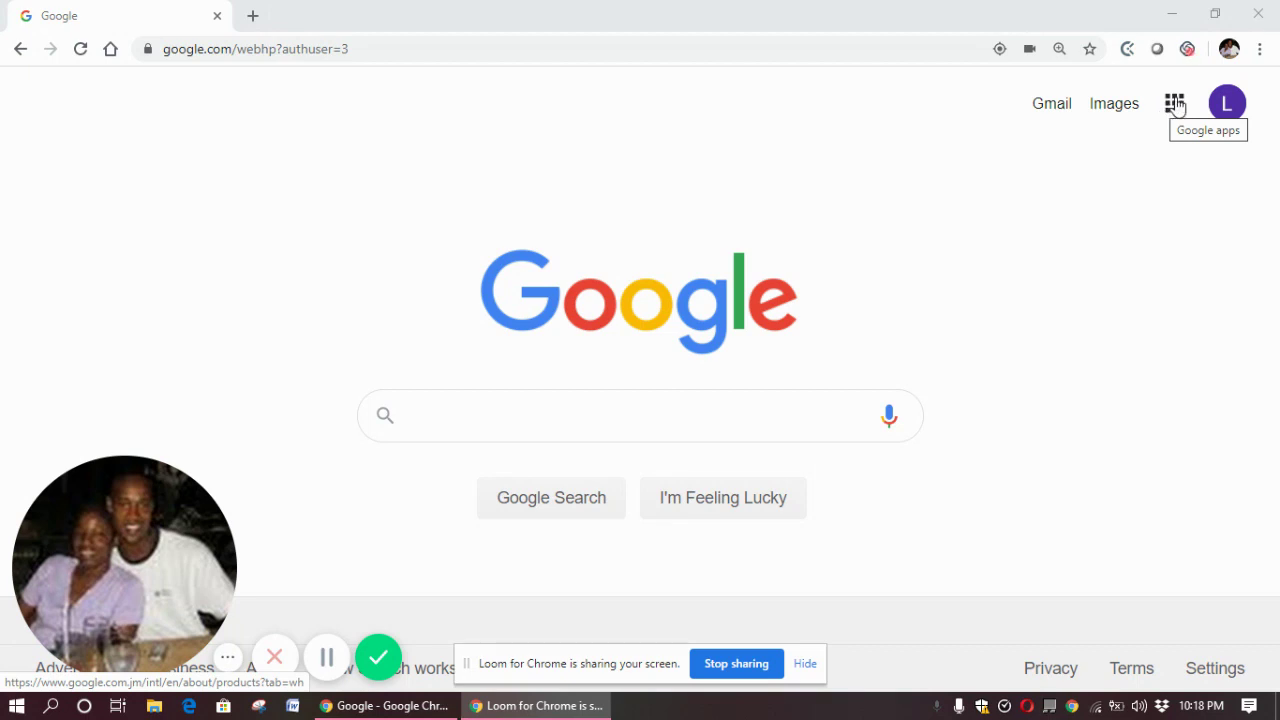
Launch Google Classroom from the Google apps launcher on the Google Search page
left_click(1175, 105)
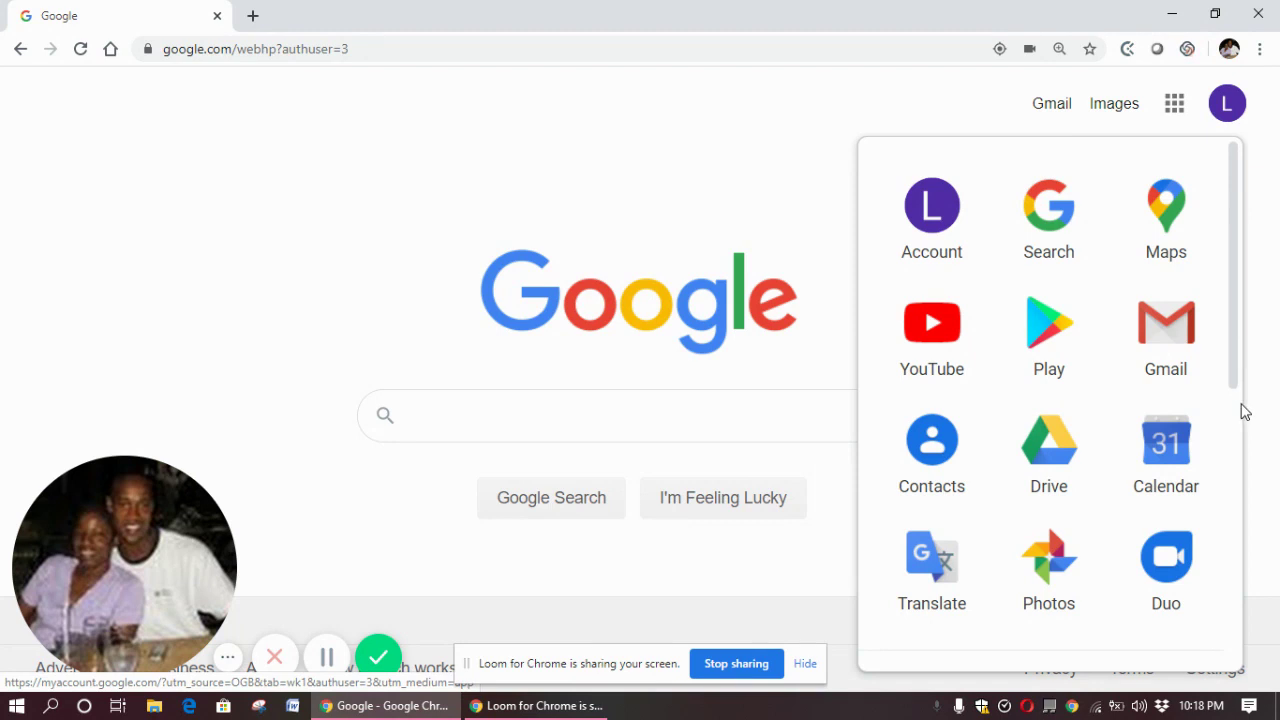
scroll(1236, 441, "down", 5)
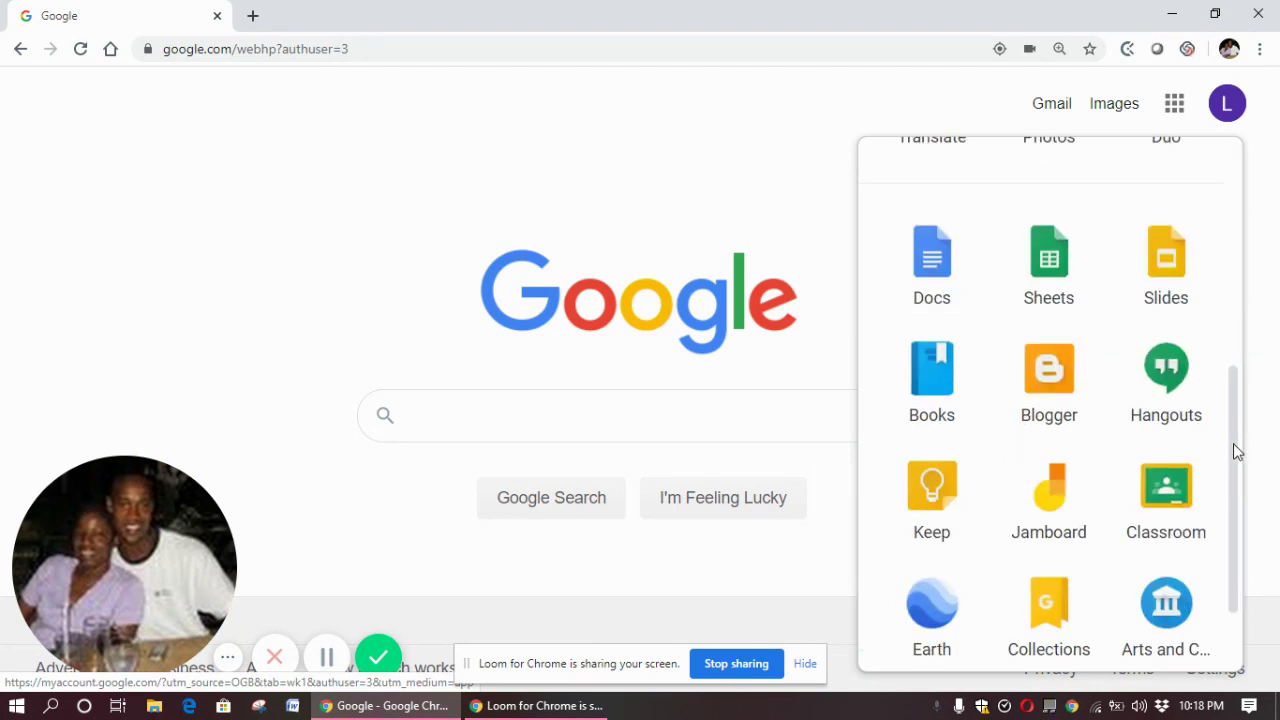
left_click(1175, 488)
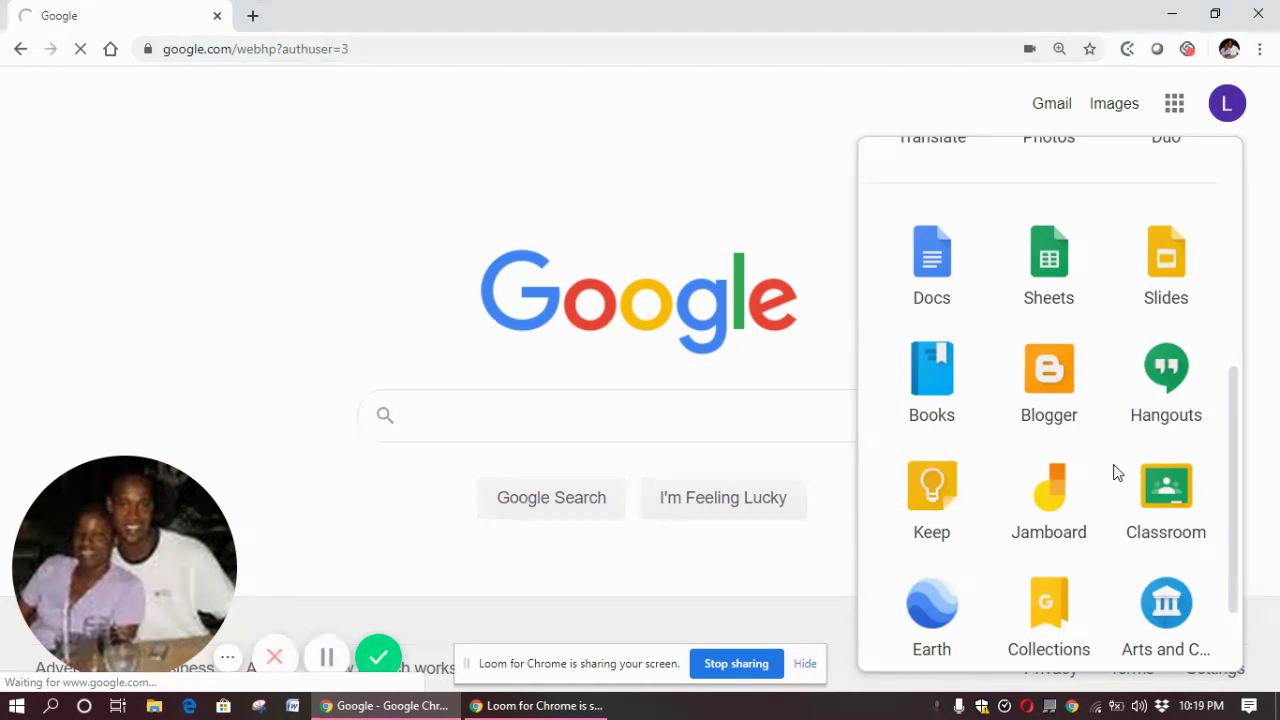
Load the Classroom welcome card and continue into it with the signed-in Google account
left_click(1117, 472)
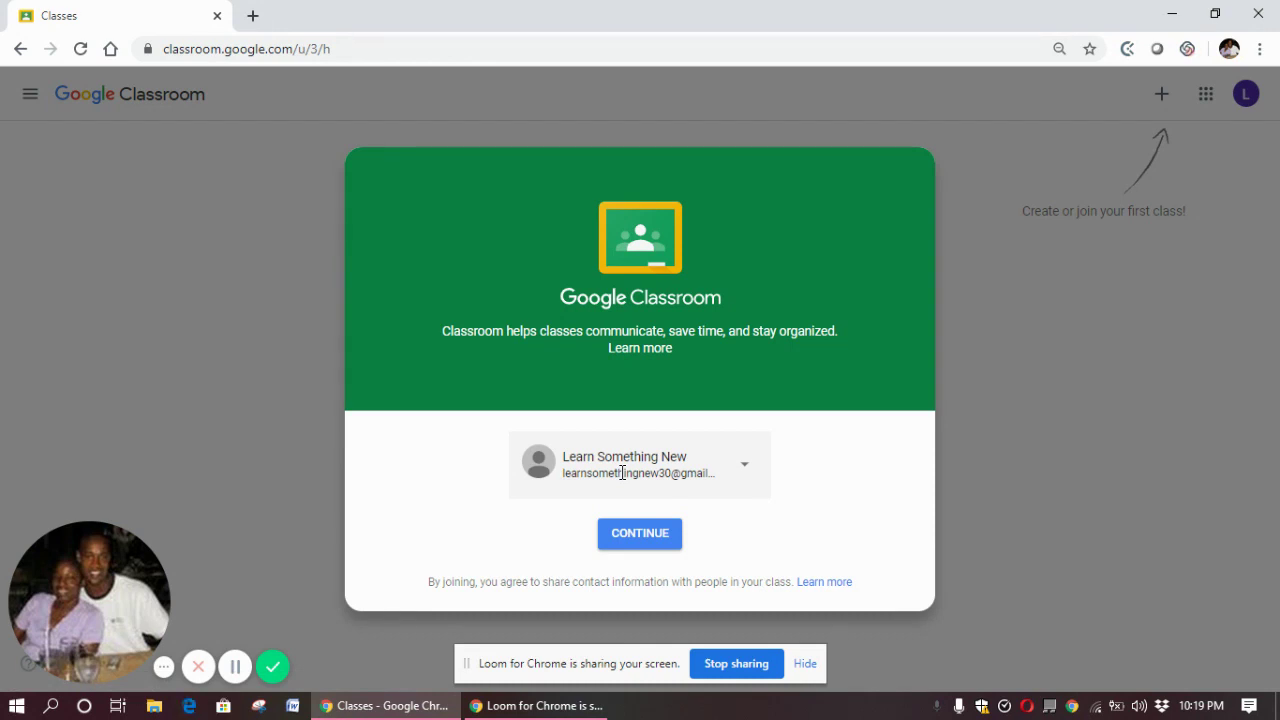
left_click(640, 536)
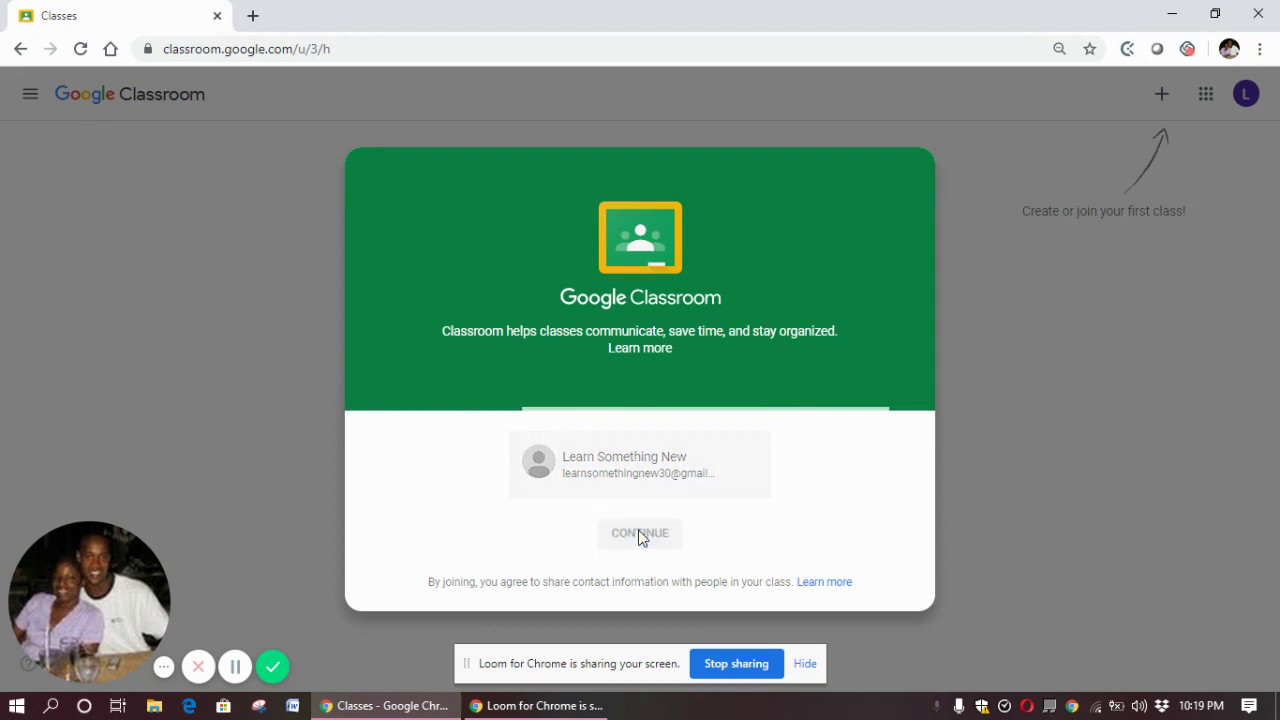
Hide the Loom screen-sharing banner and let the empty Classroom home page load
left_click(806, 663)
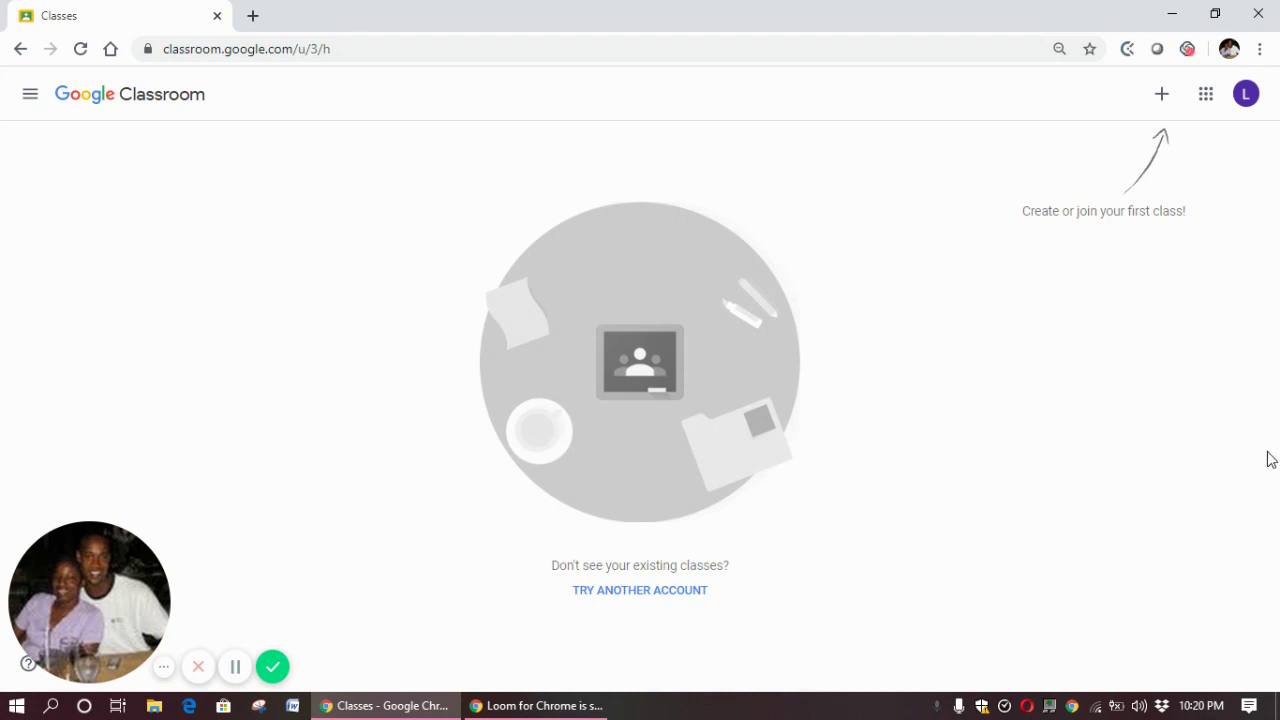
Choose Create class and acknowledge the school-use notice to reach the blank class form
left_click(1161, 97)
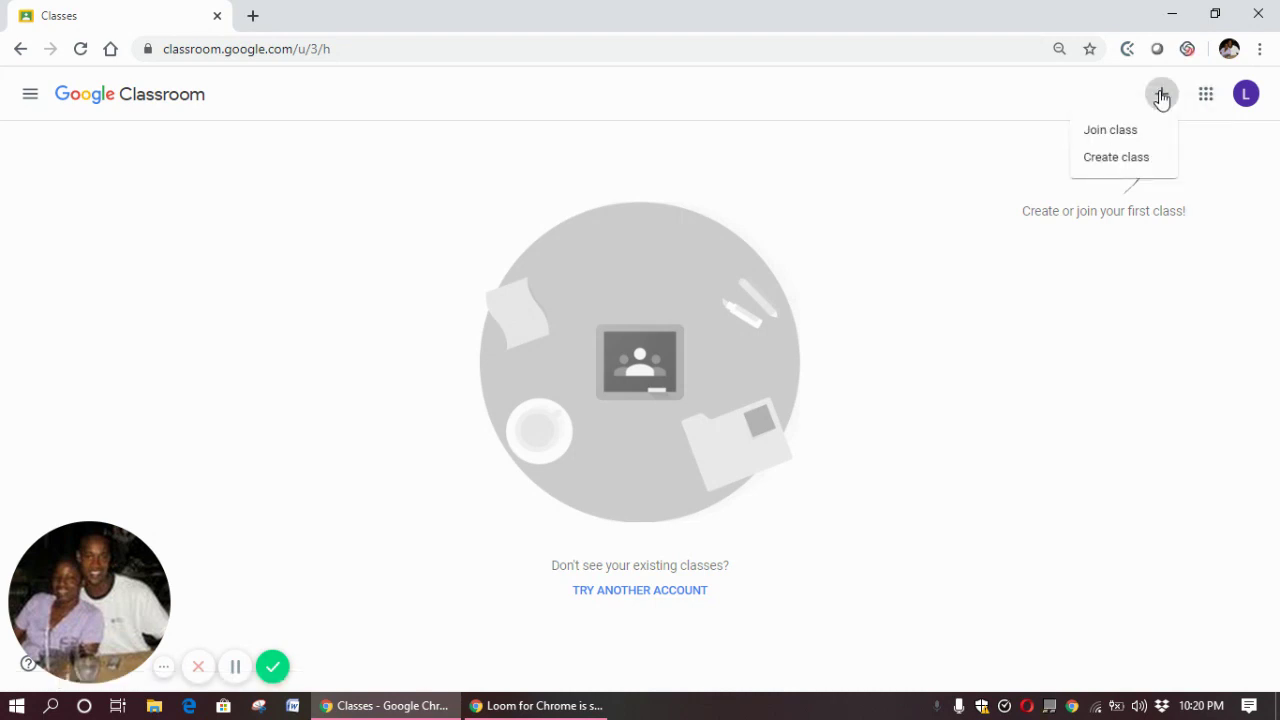
left_click(1126, 160)
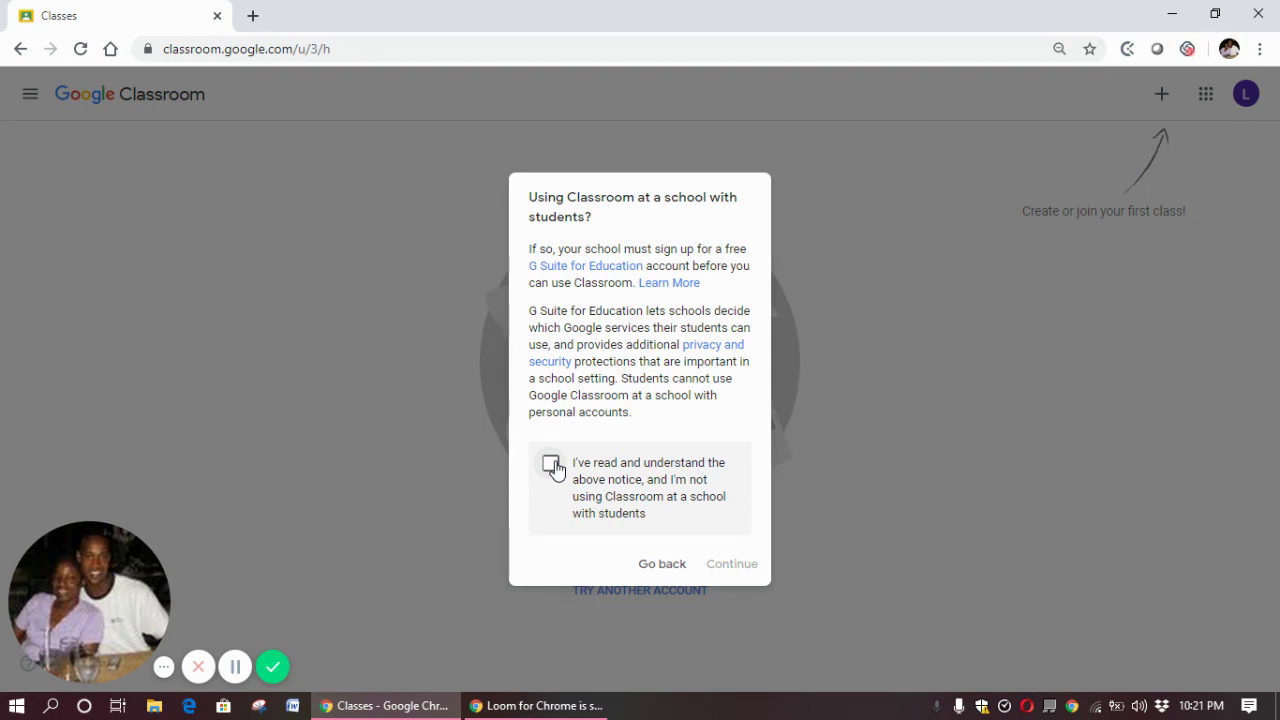
left_click(551, 465)
left_click(728, 566)
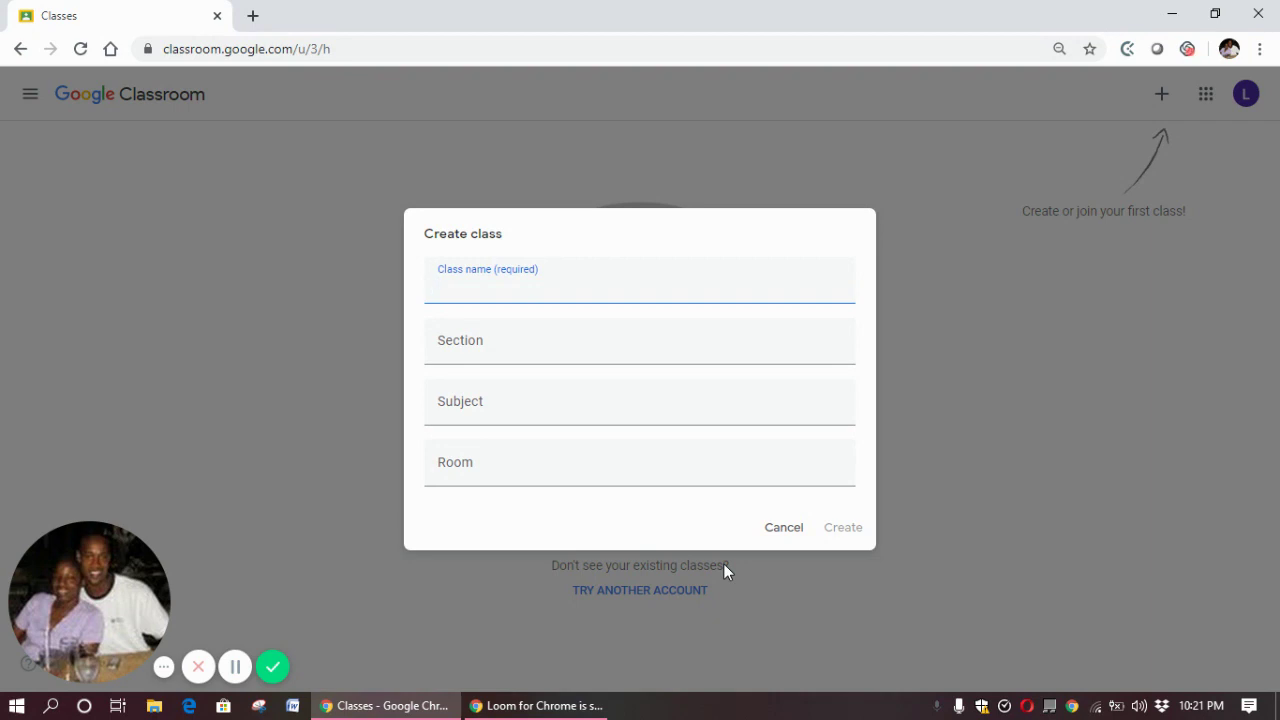
Create class 'Coping and learning online': section Classroom Setting, subject About Google Classroom, room One
type("Coping")
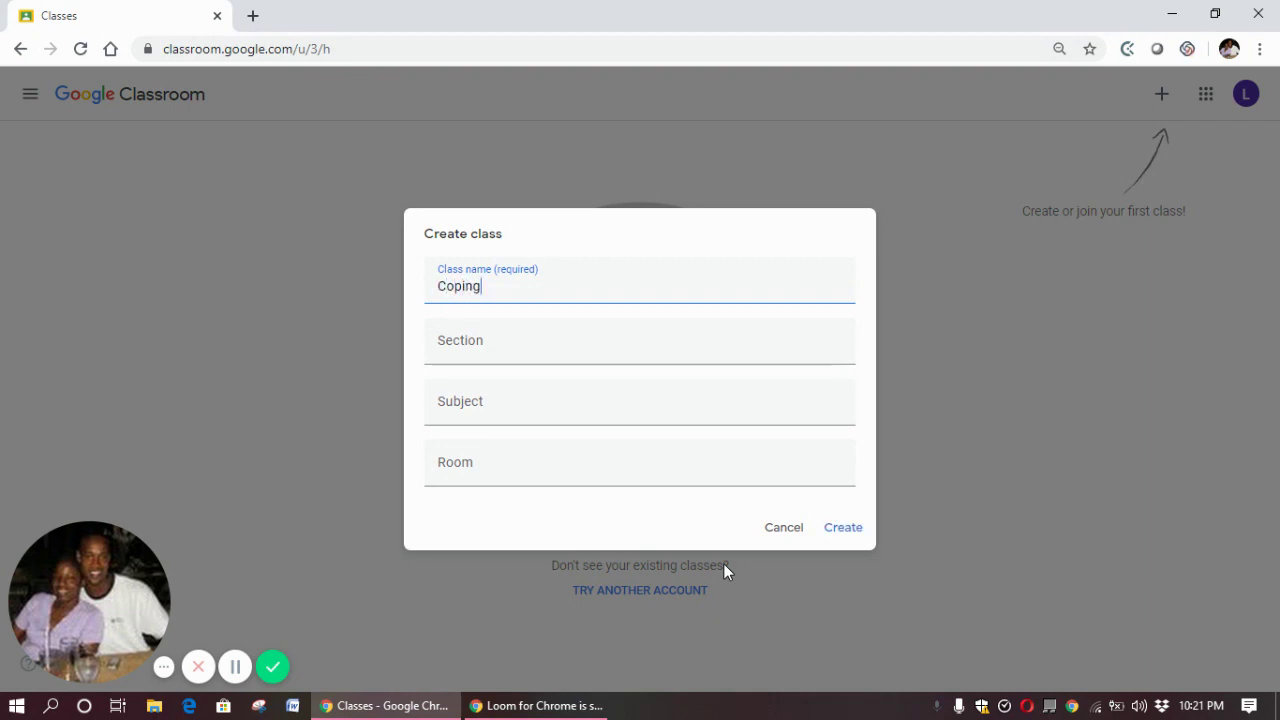
type(" and learning online")
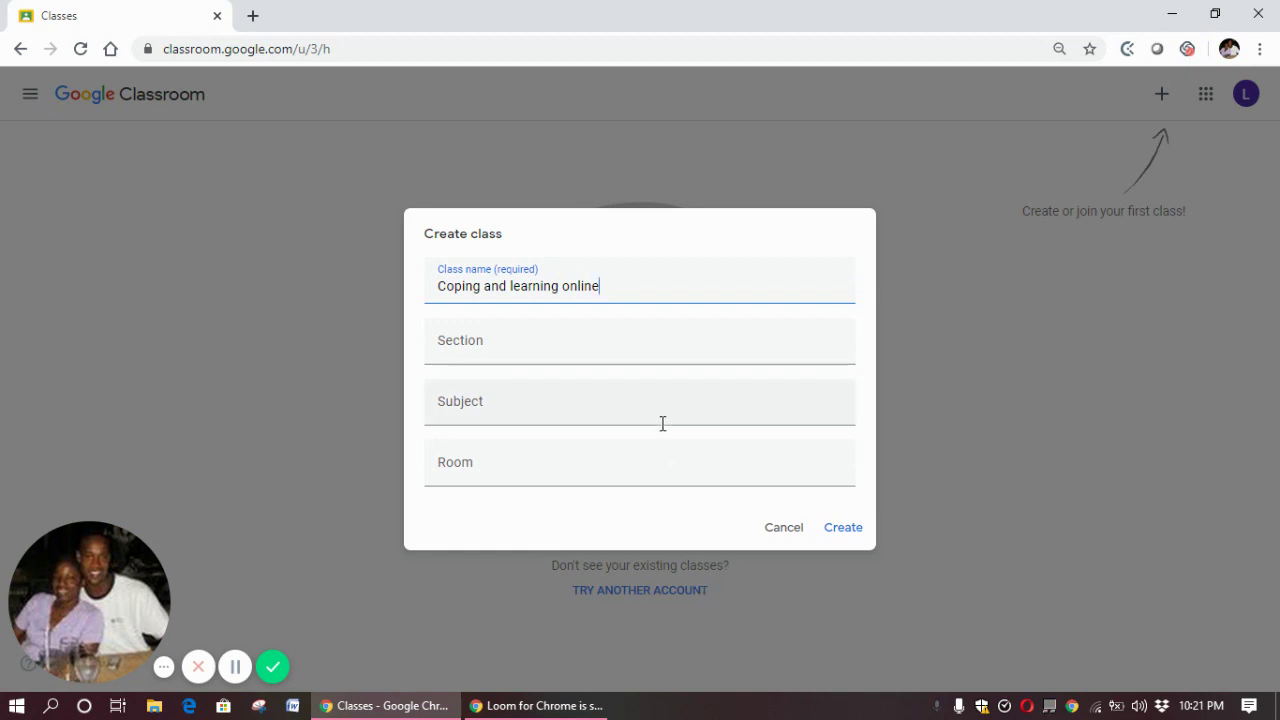
left_click(648, 350)
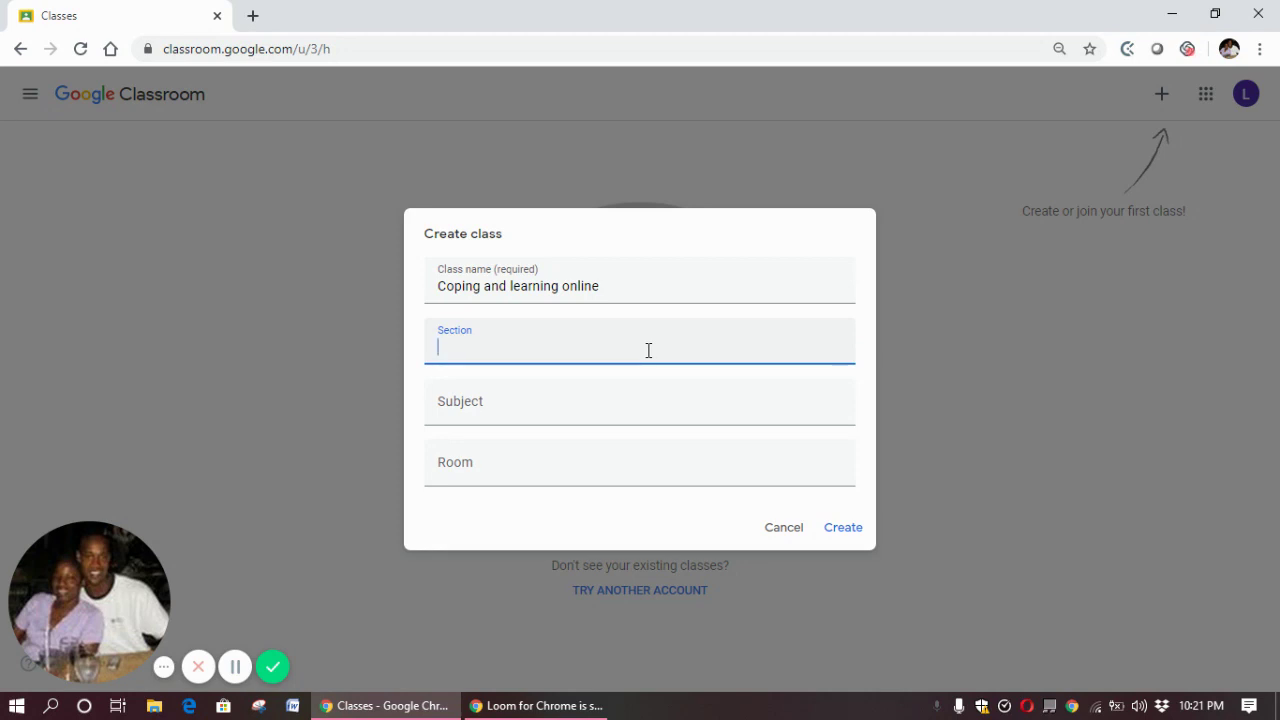
type("Classroom Setting")
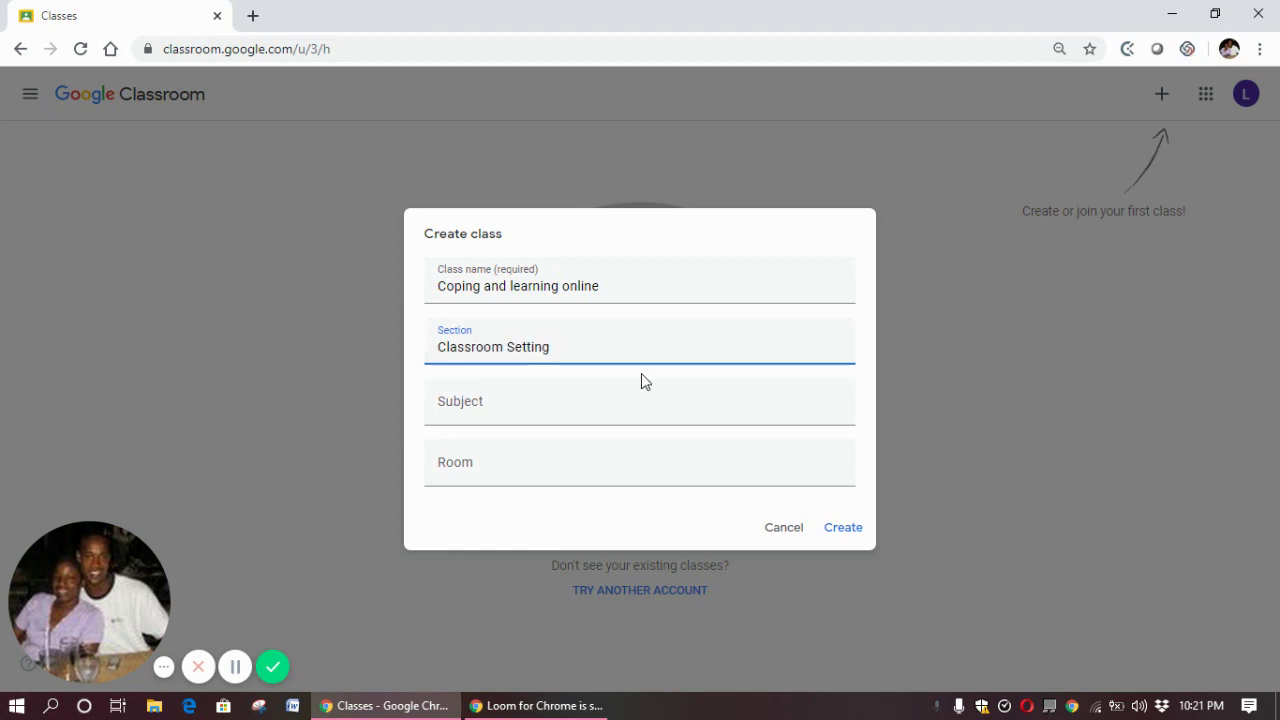
left_click(630, 412)
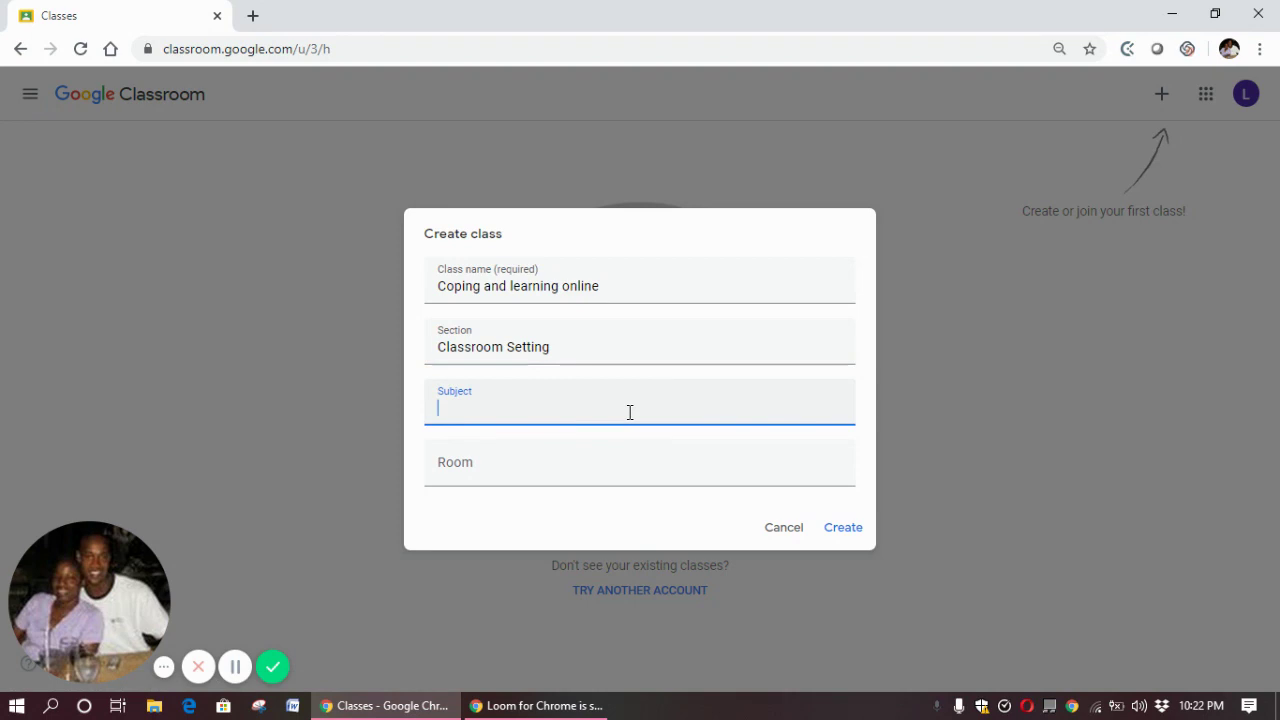
type("About Google ")
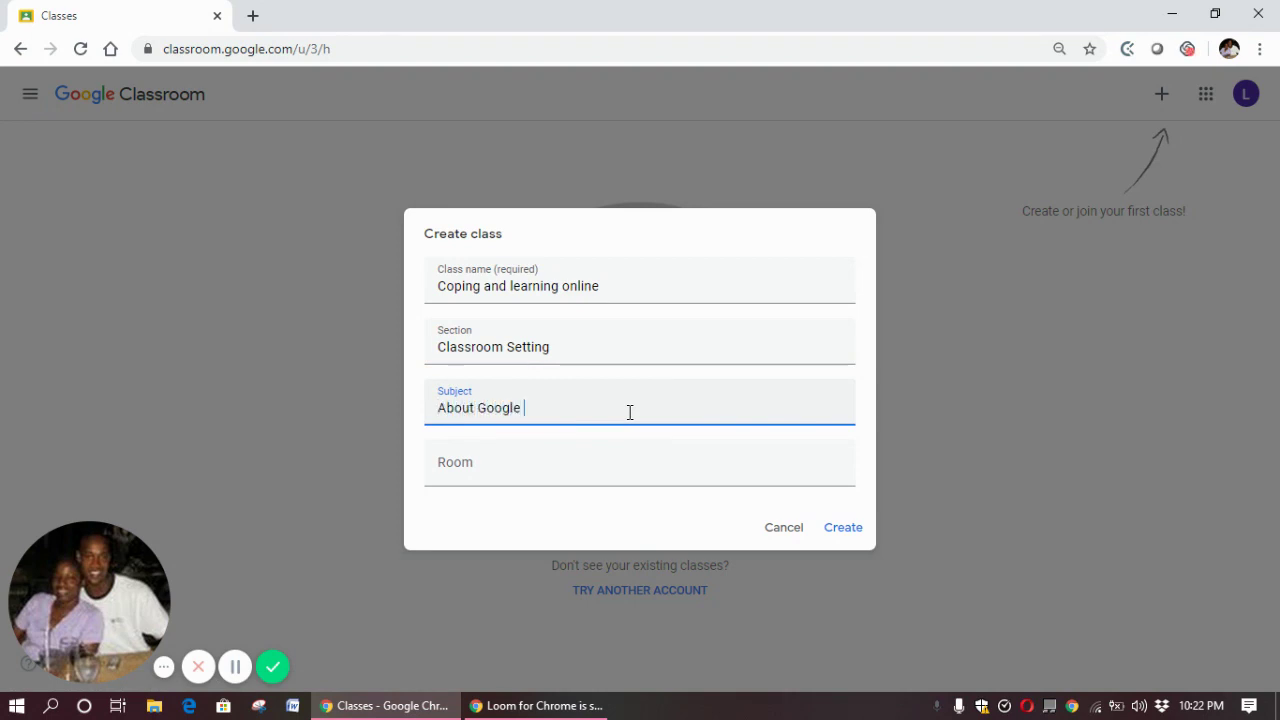
type("Classroom")
left_click(611, 483)
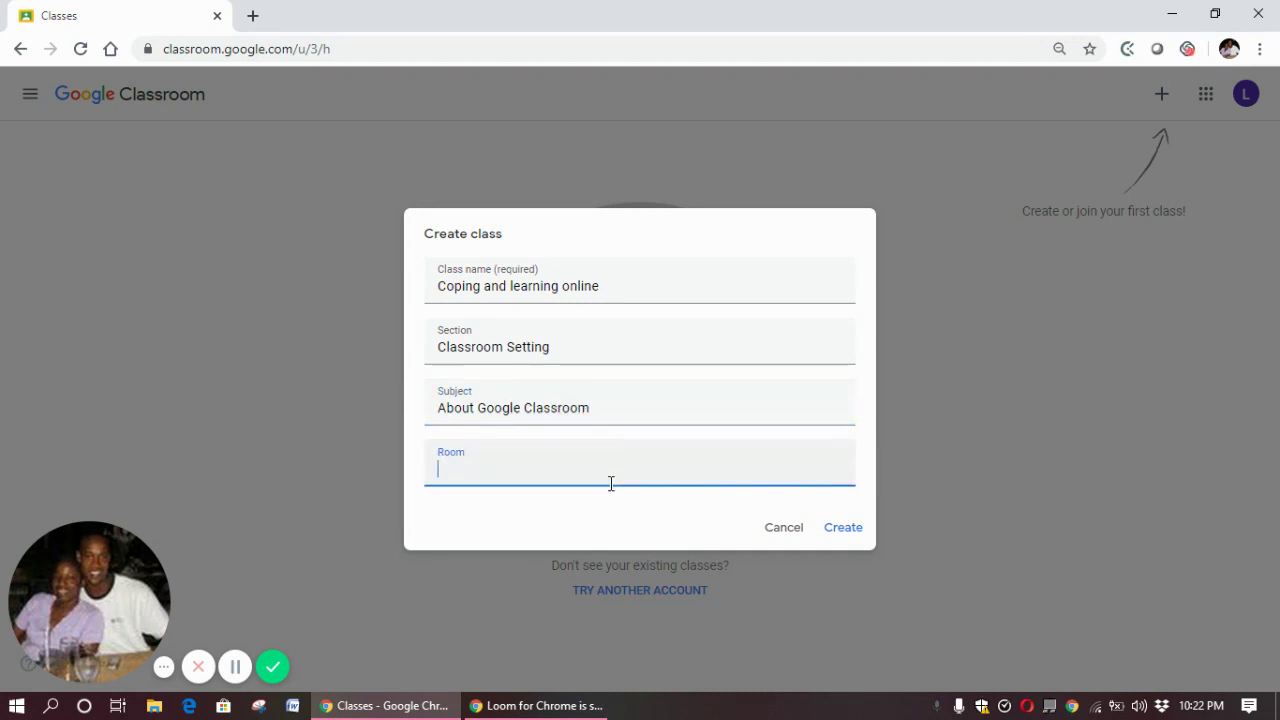
type("One")
left_click(845, 528)
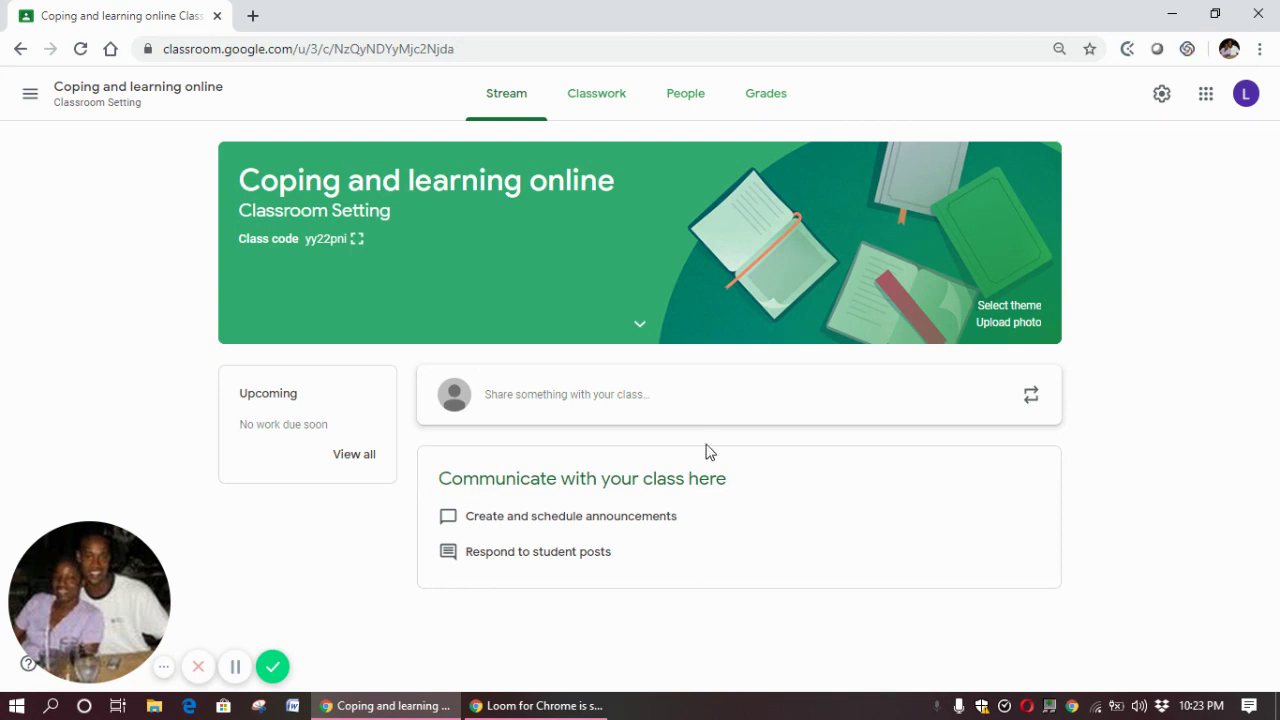
Write and post the announcement 'Welcome to my first class in learning something new!' on the Stream
left_click(617, 389)
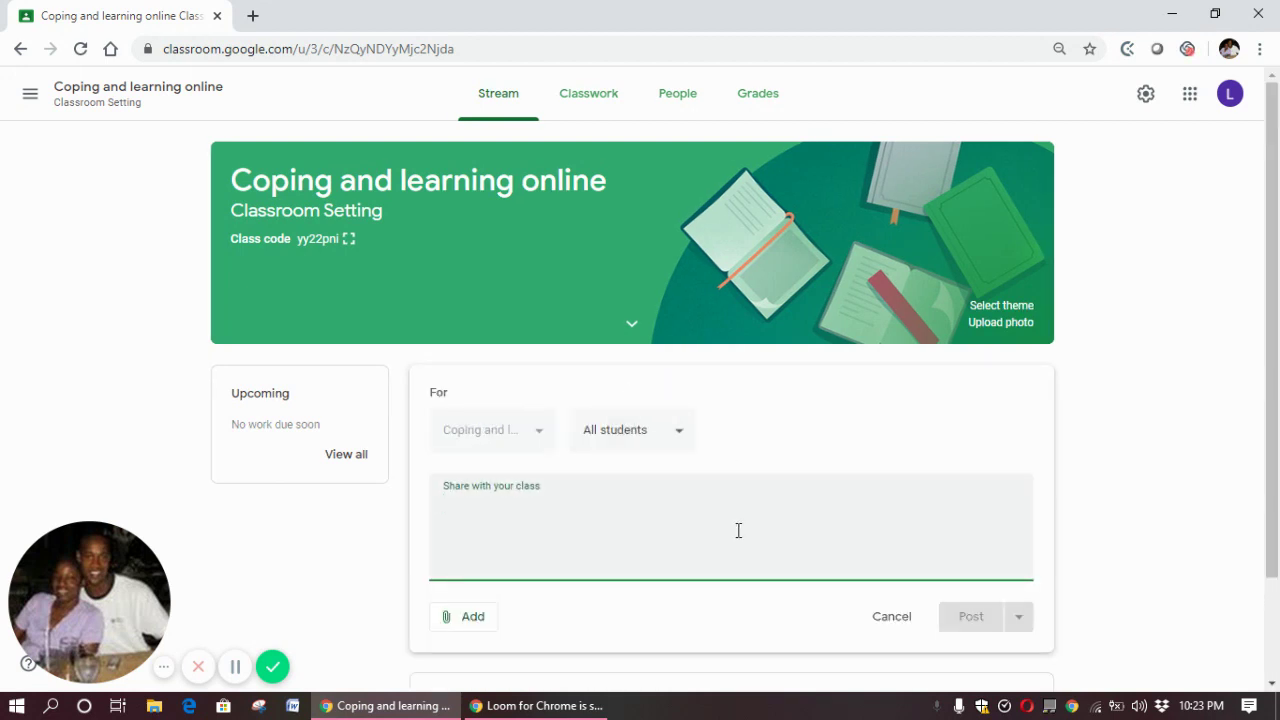
type("Welcome to")
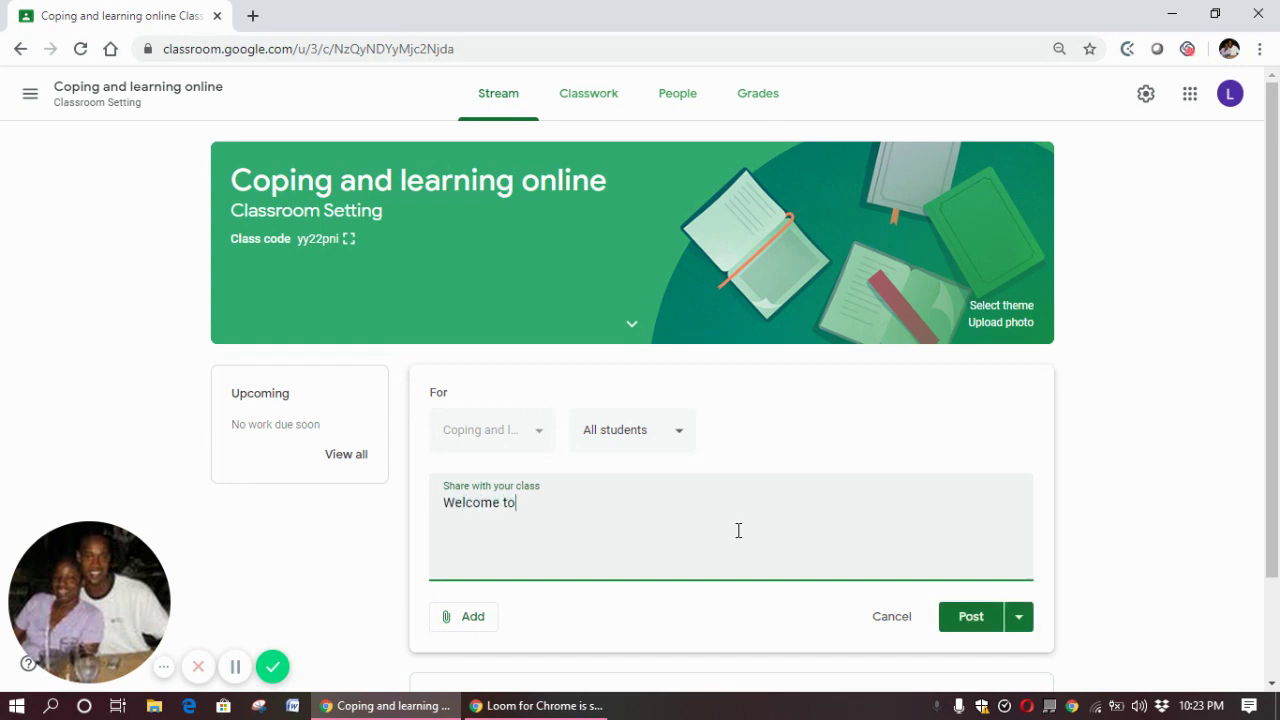
type(" my first class in learn")
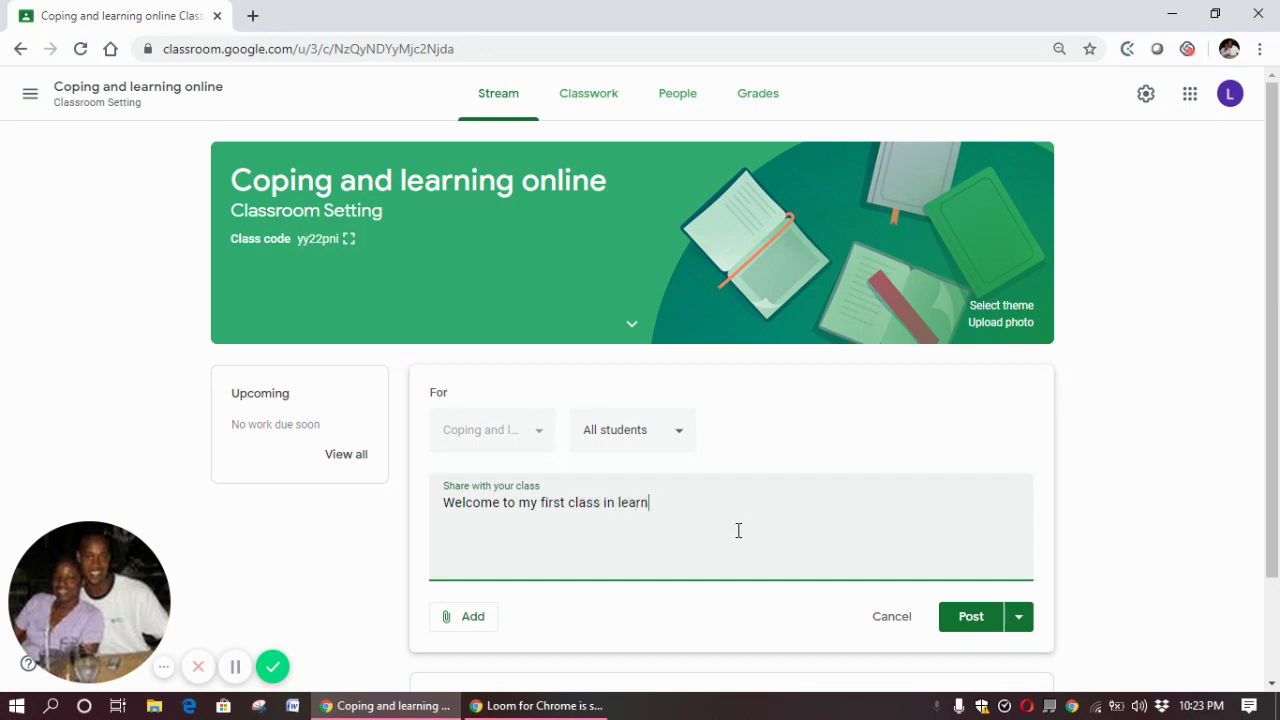
type("ing something new")
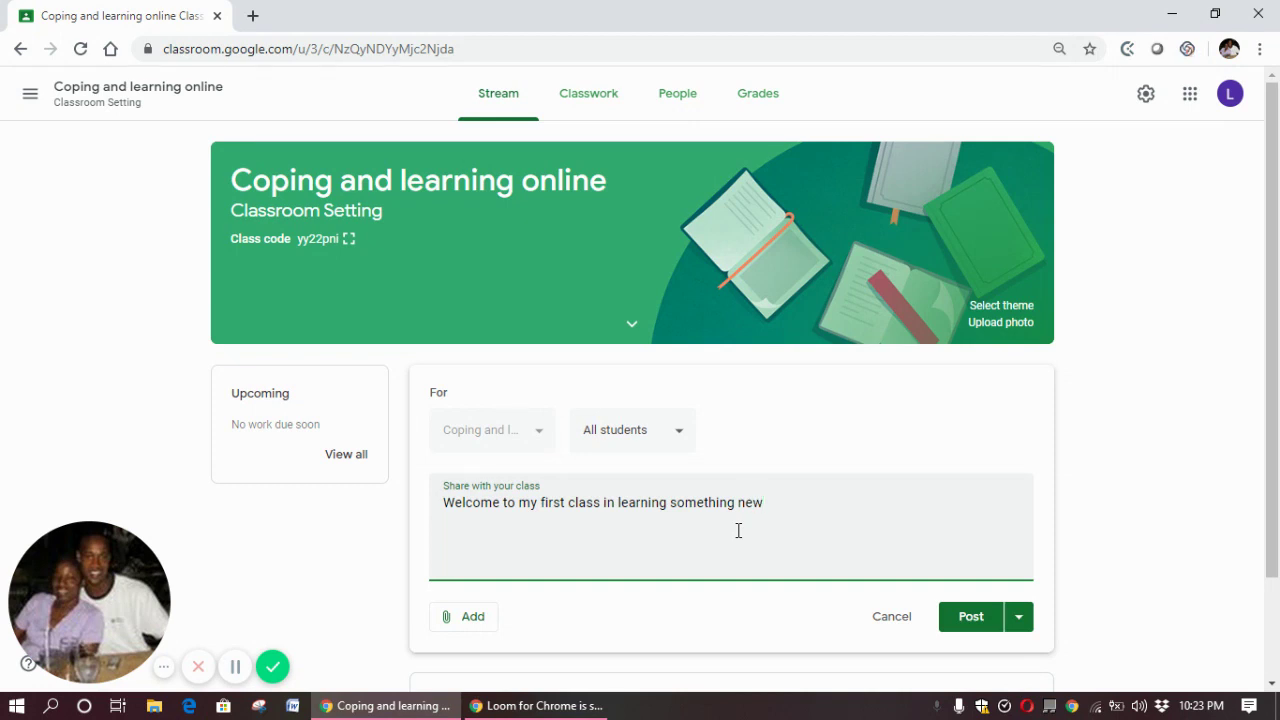
type("!")
left_click(971, 617)
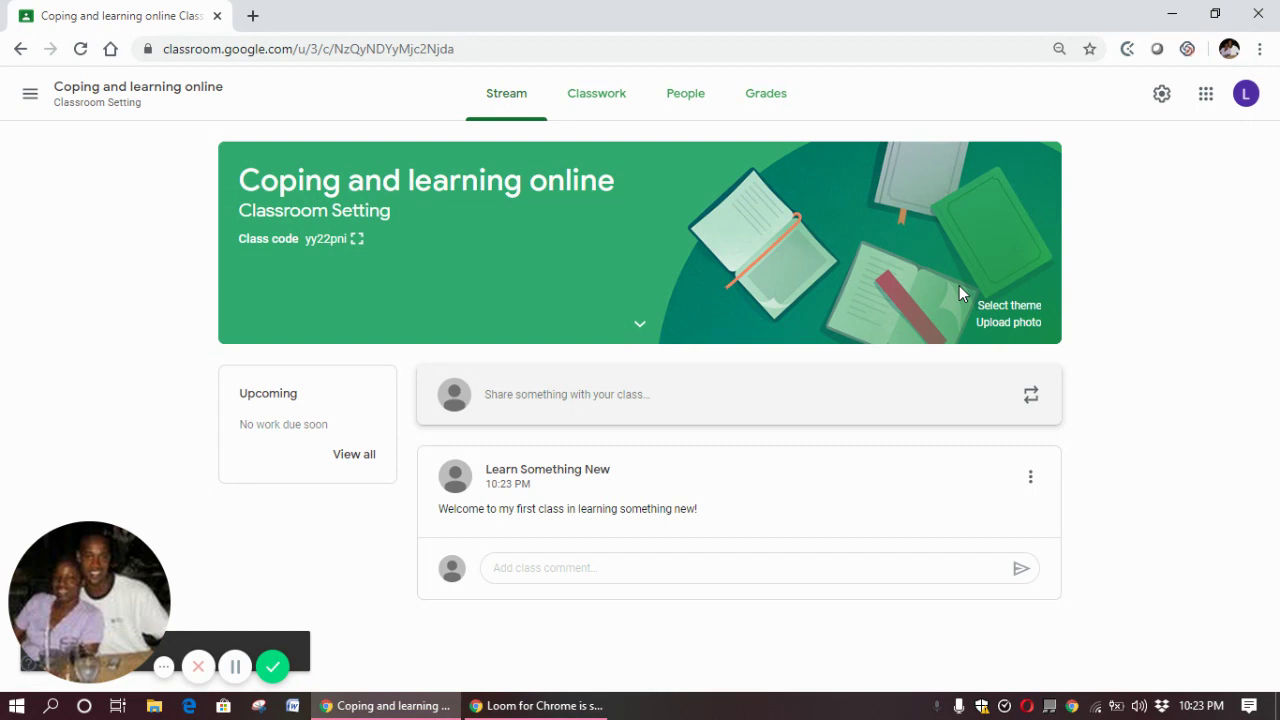
Browse the theme gallery categories and apply the purple scissors, comb and hair-dryer class theme
left_click(1010, 306)
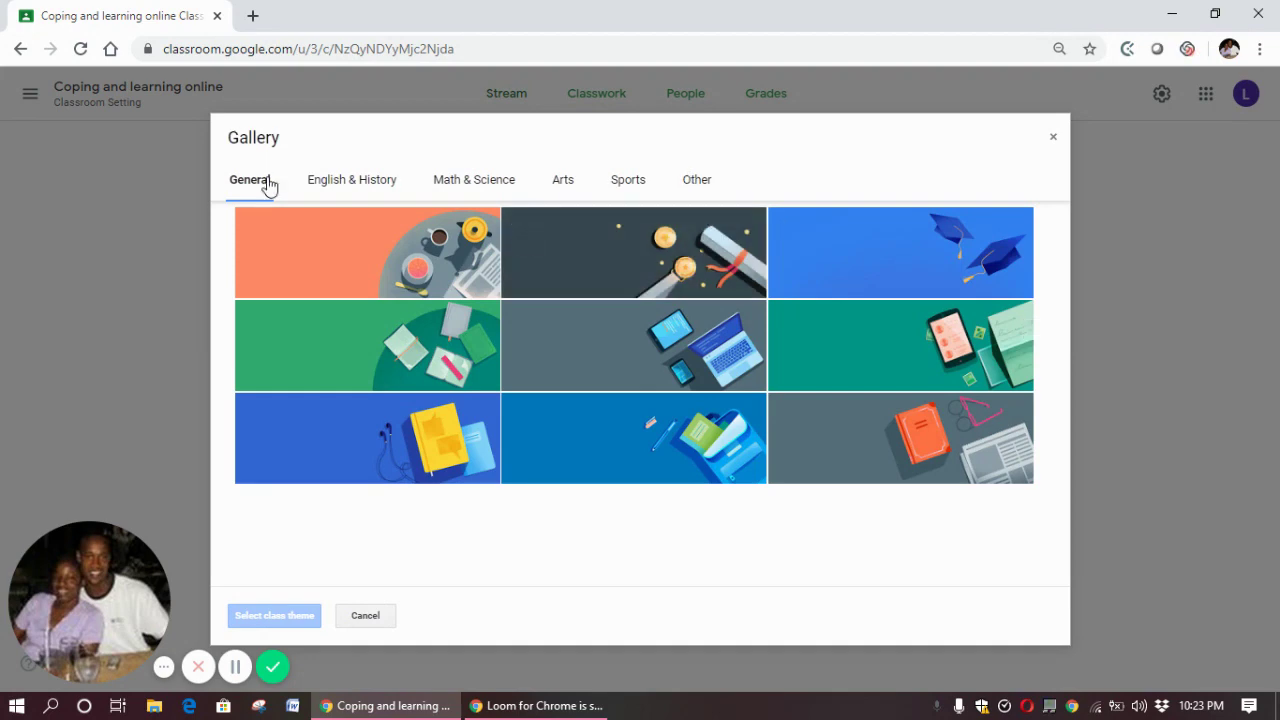
left_click(326, 185)
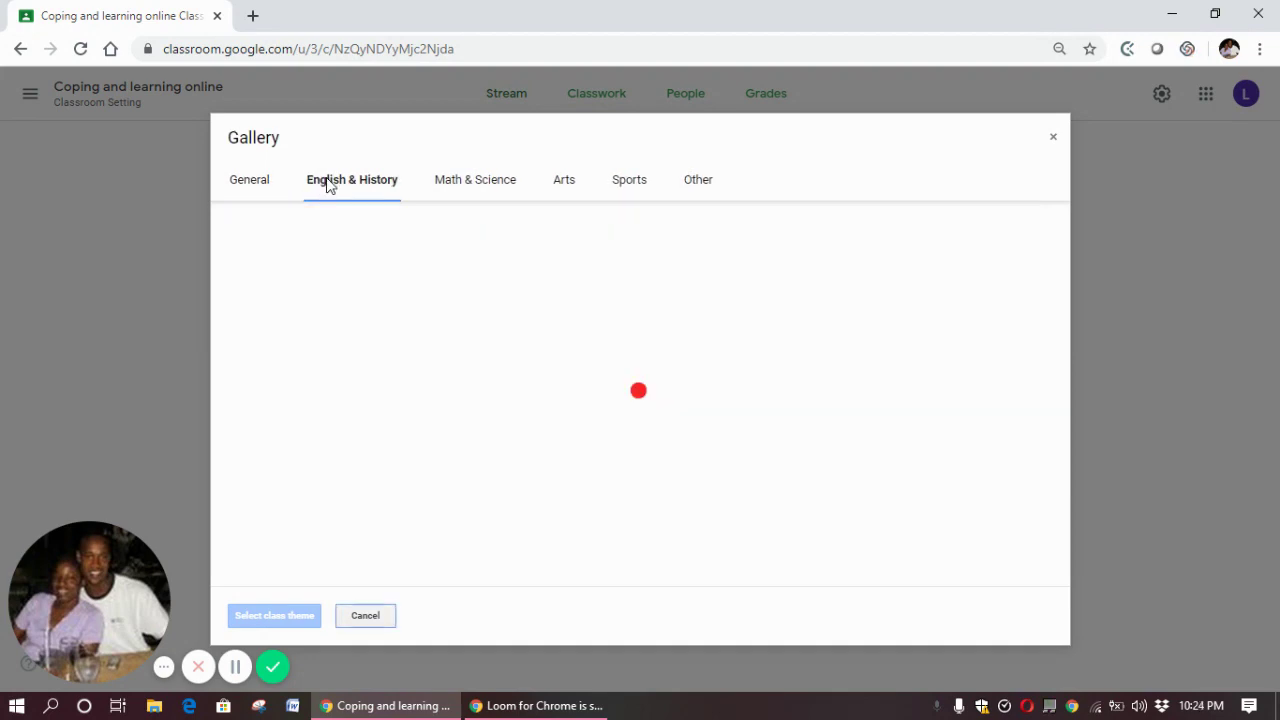
left_click(462, 185)
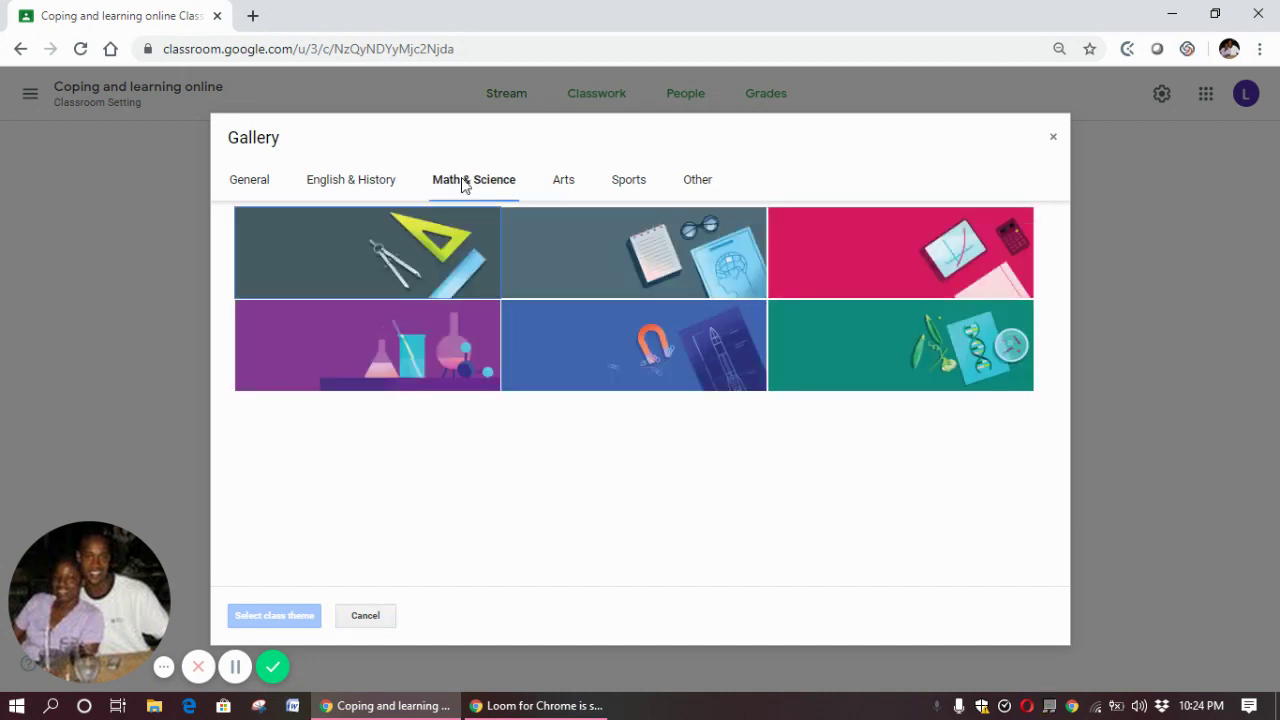
left_click(571, 187)
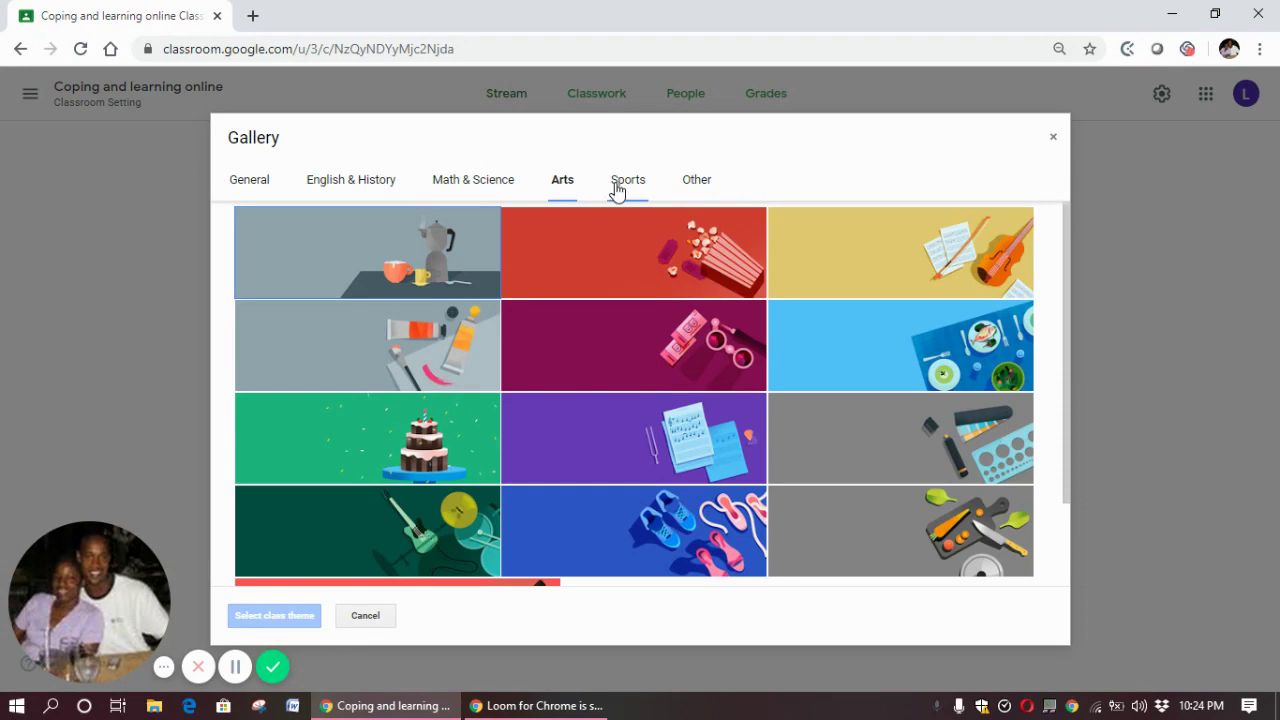
left_click(616, 190)
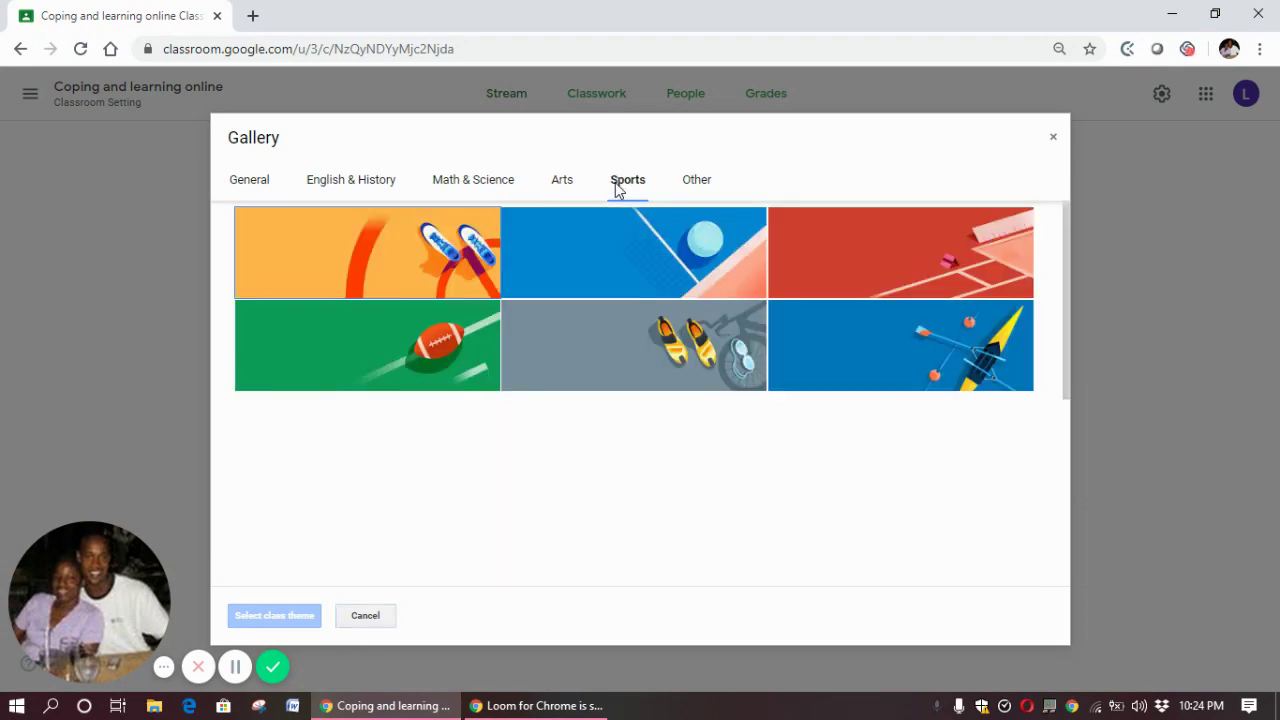
left_click(696, 190)
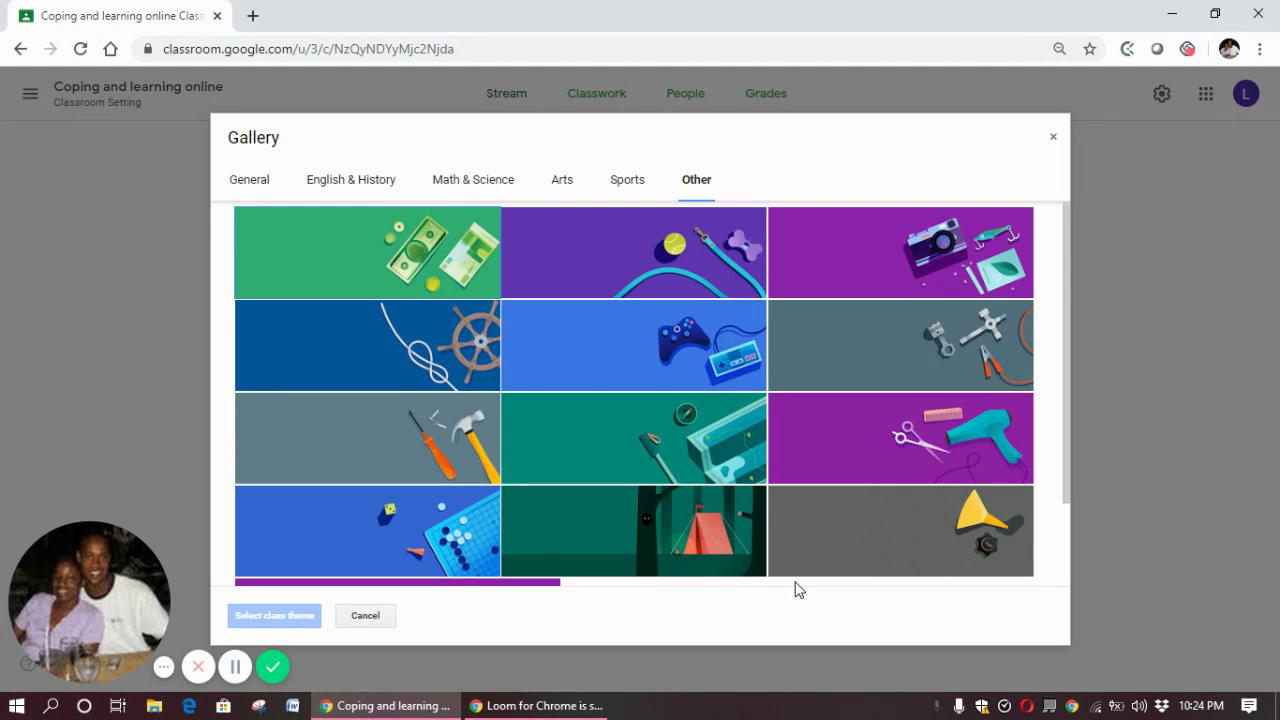
left_click(1069, 545)
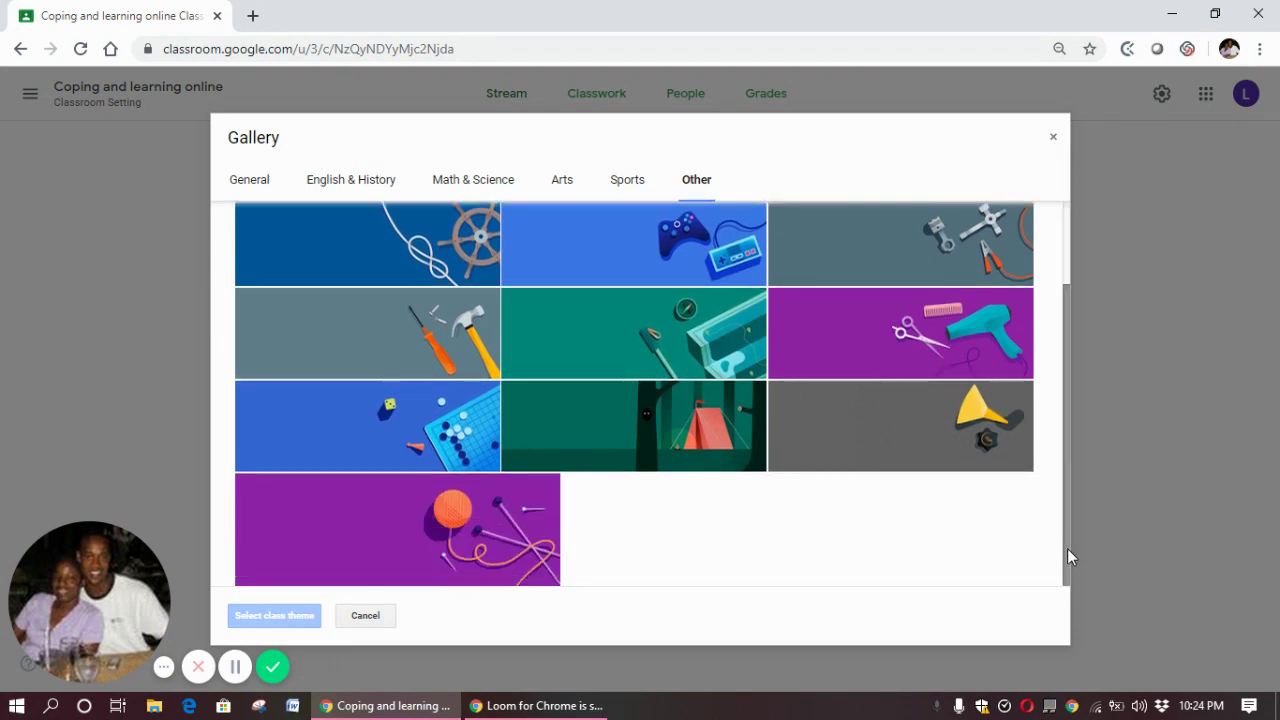
left_click(910, 335)
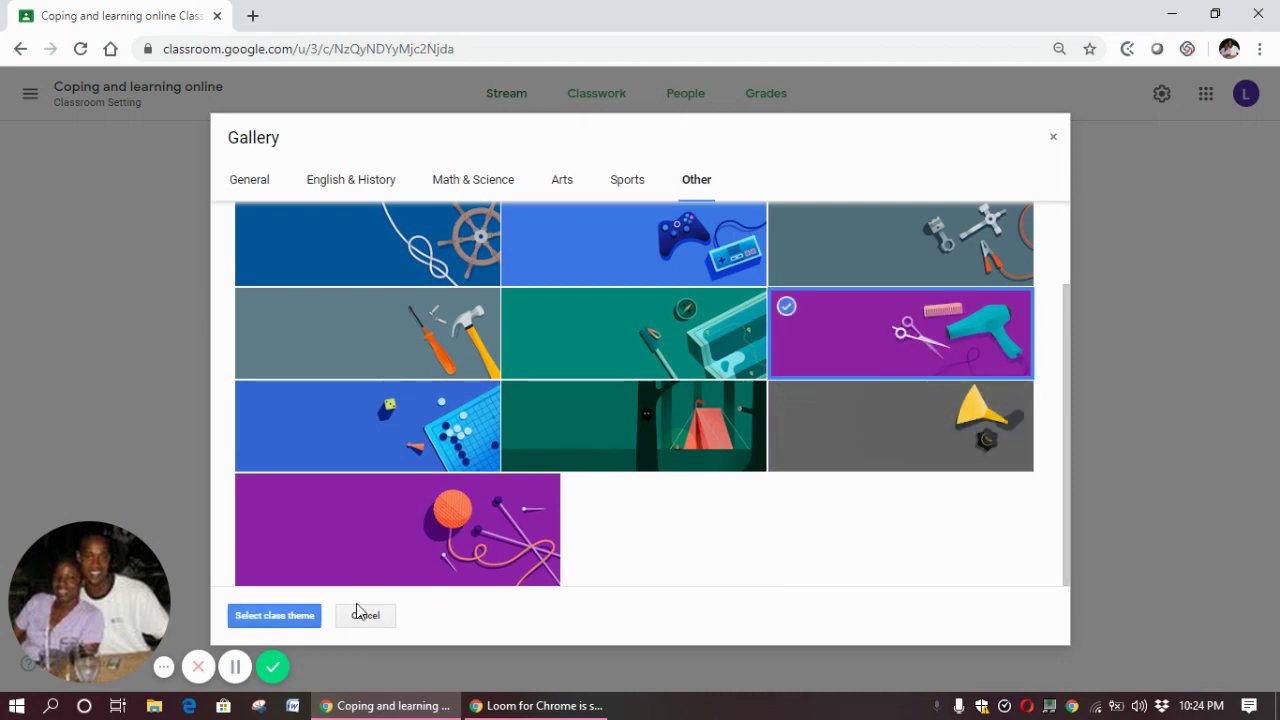
left_click(269, 622)
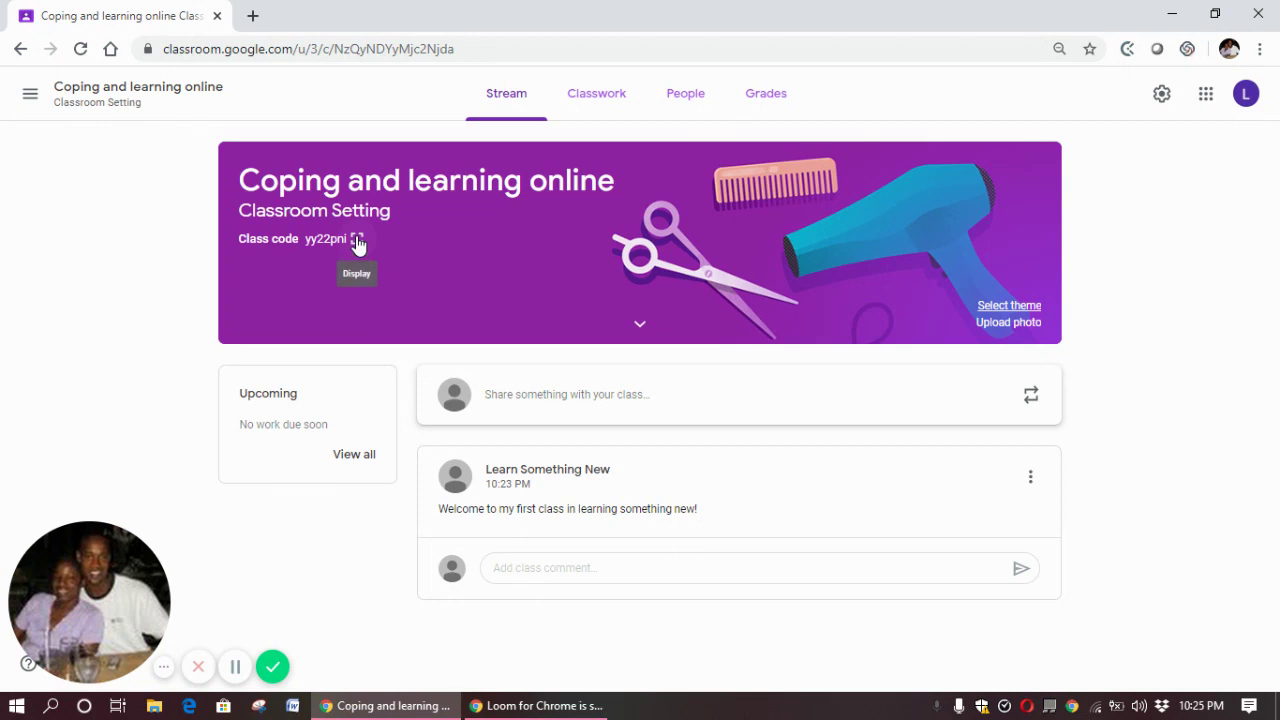
Show the class code full-size, close it, then go to the class's People page
left_click(357, 240)
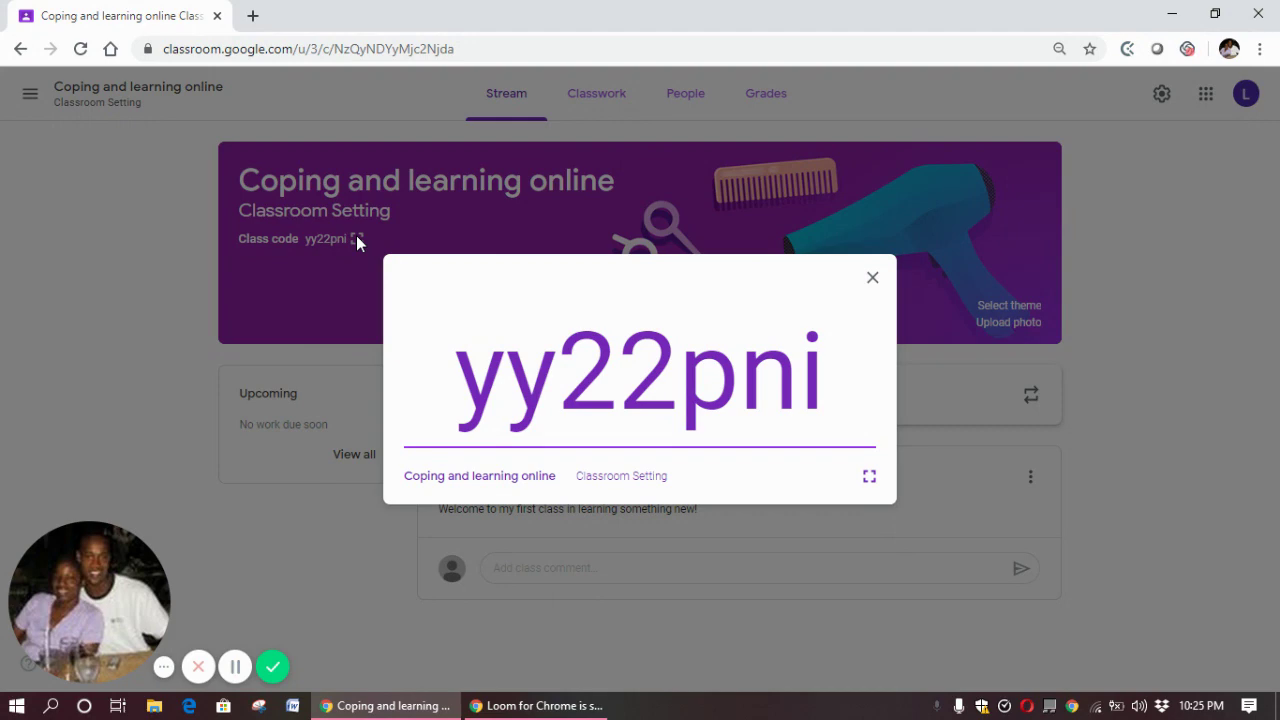
left_click(872, 279)
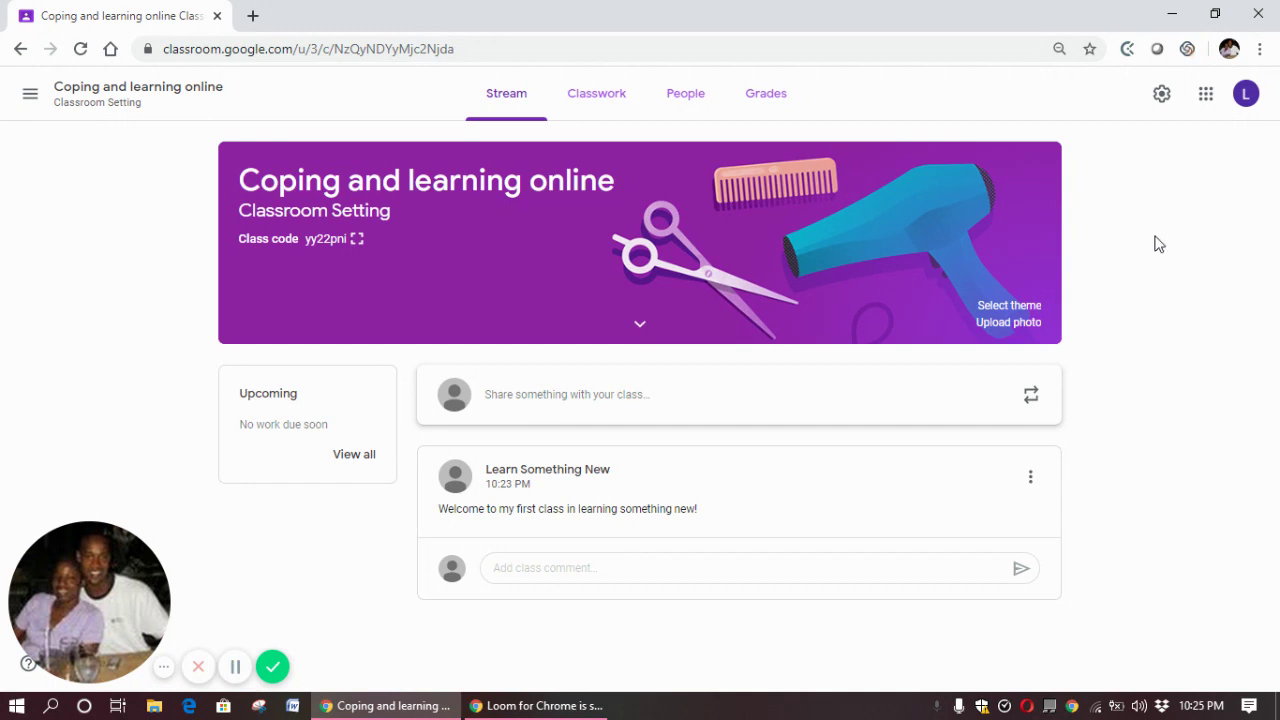
left_click(677, 95)
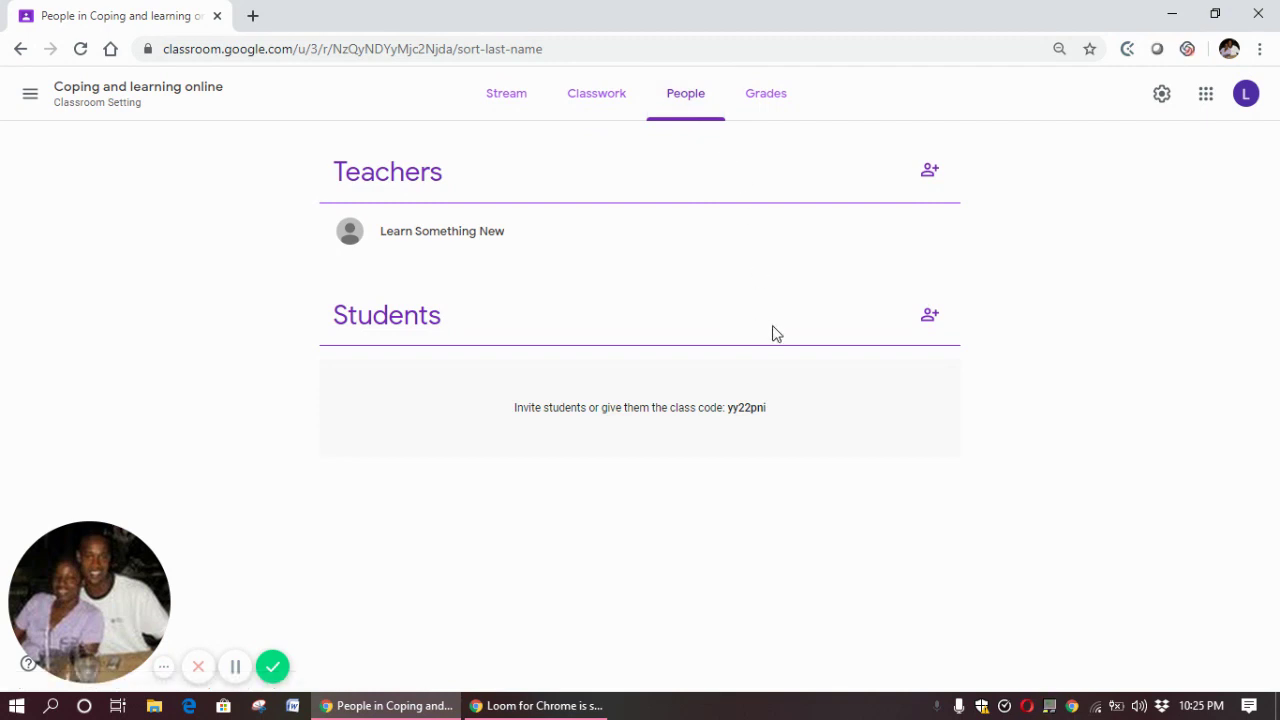
Open the Invite students dialog from the Students heading on the People page
left_click(929, 318)
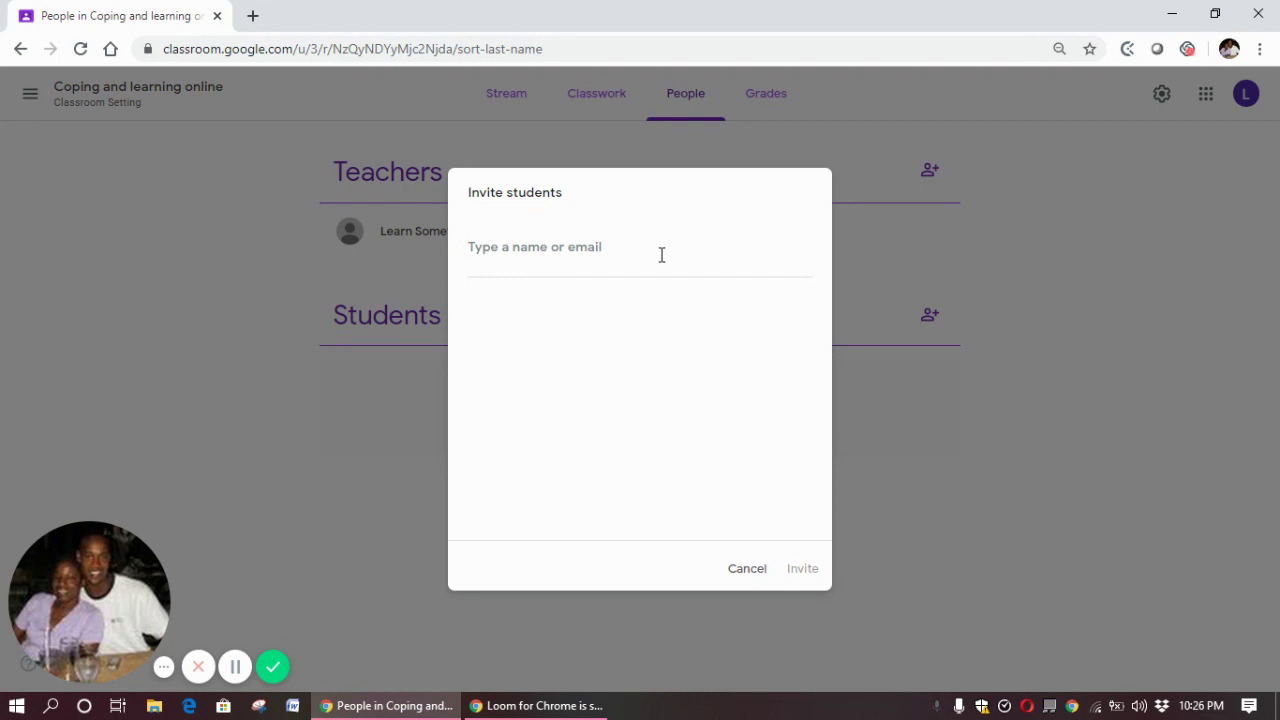
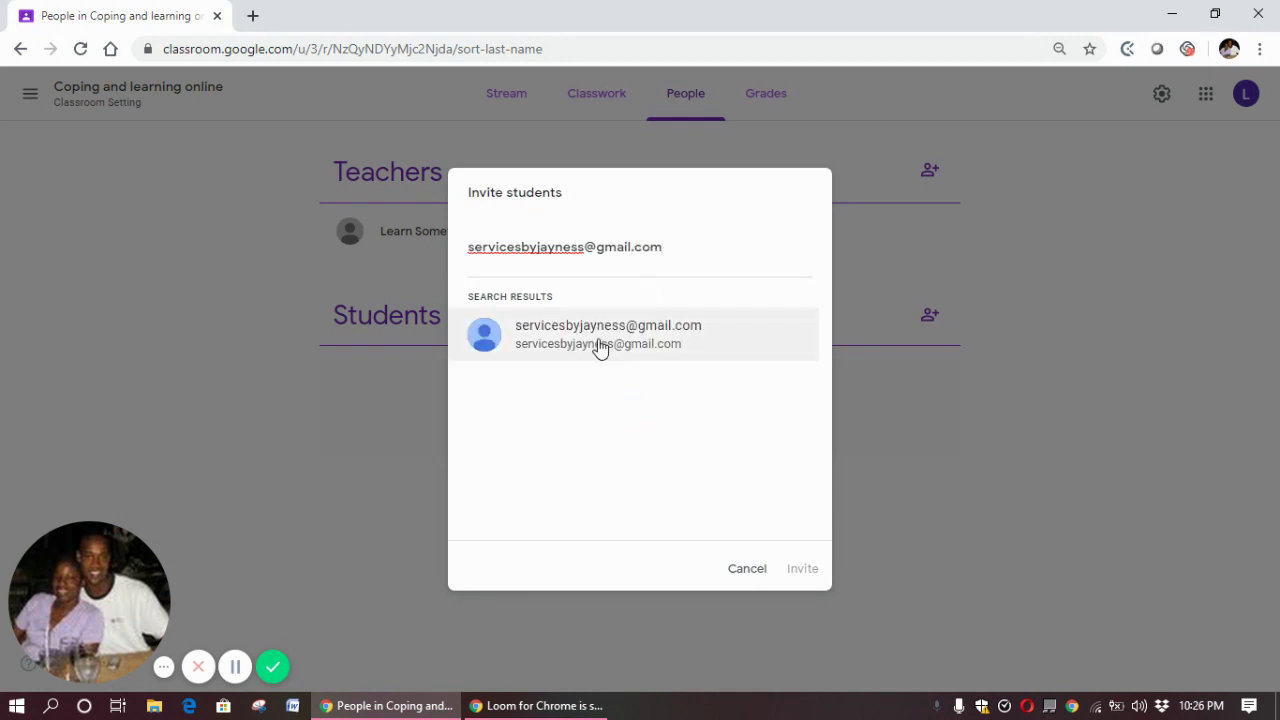
Invite the student by entering their e-mail address, then open a new browser tab
left_click(601, 345)
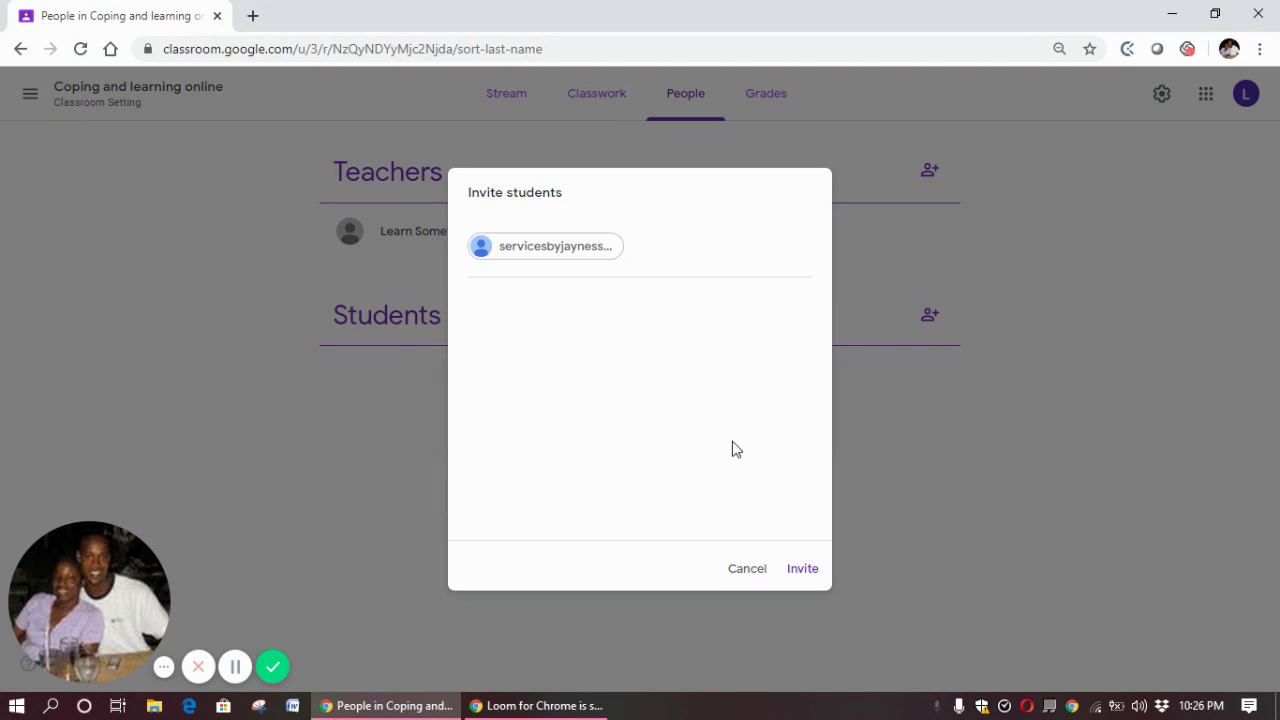
left_click(803, 572)
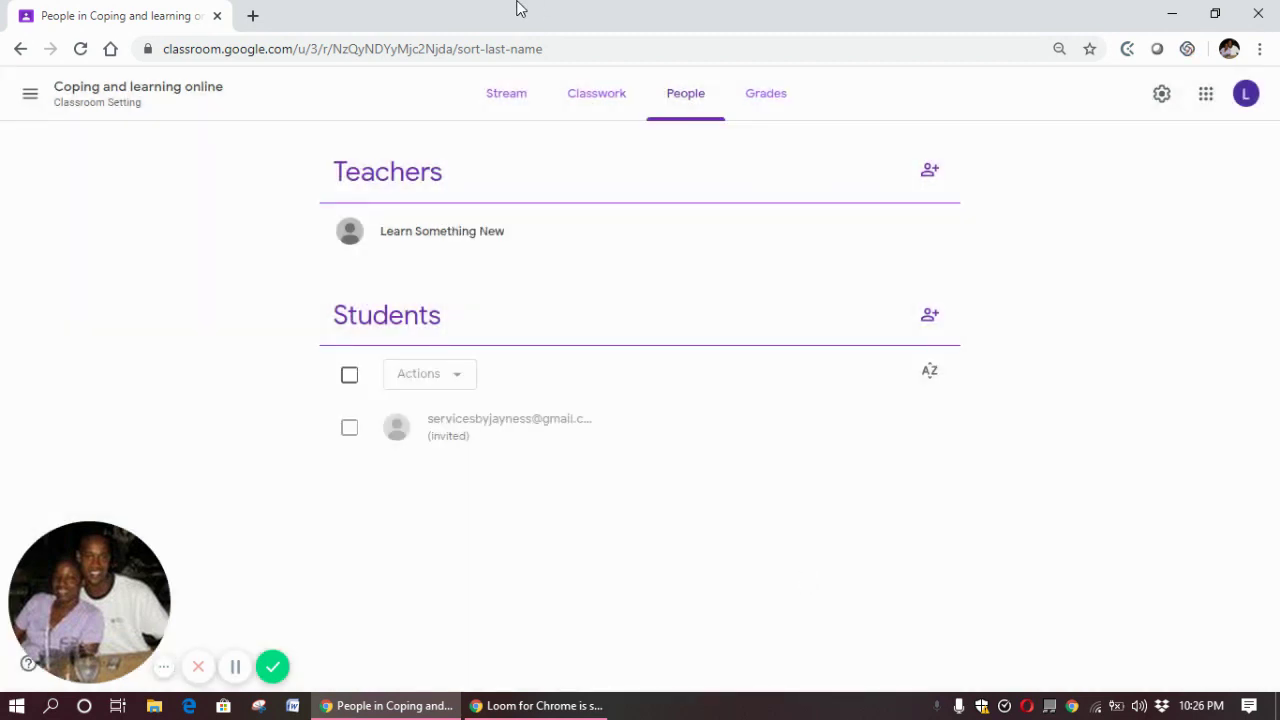
left_click(256, 17)
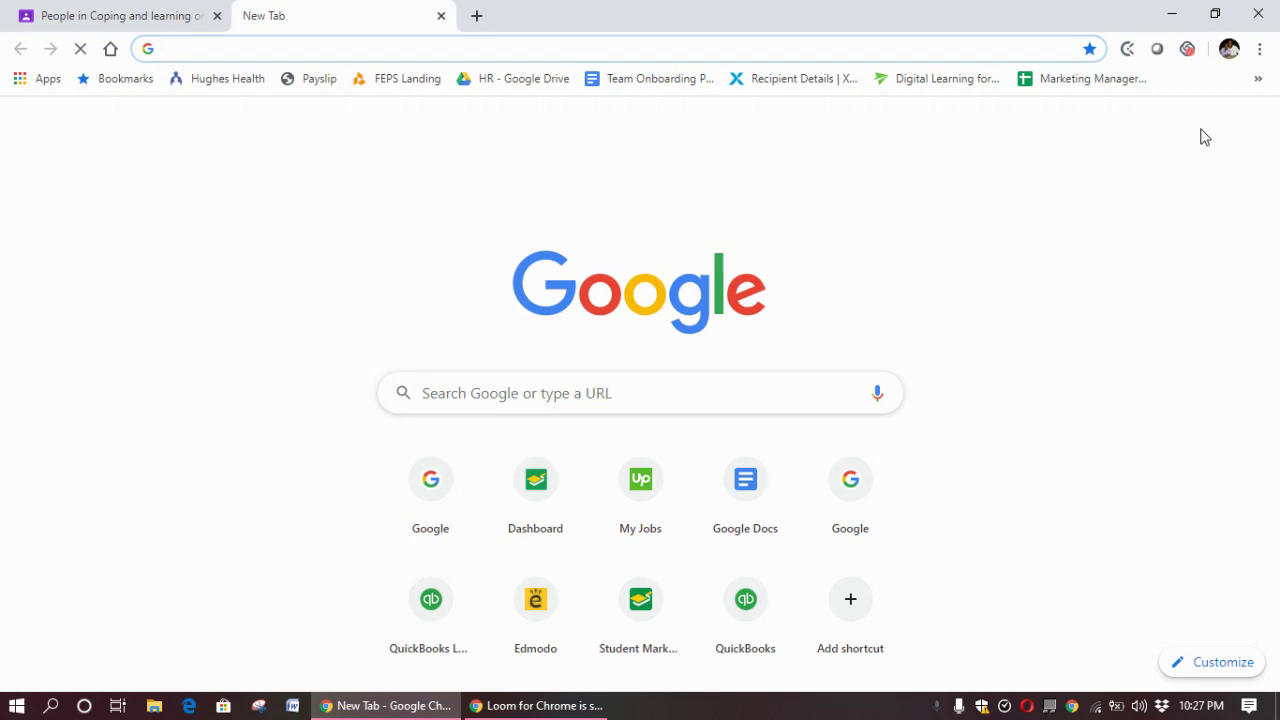
Go to the Google home page and switch to the invited student's Google account
left_click(431, 487)
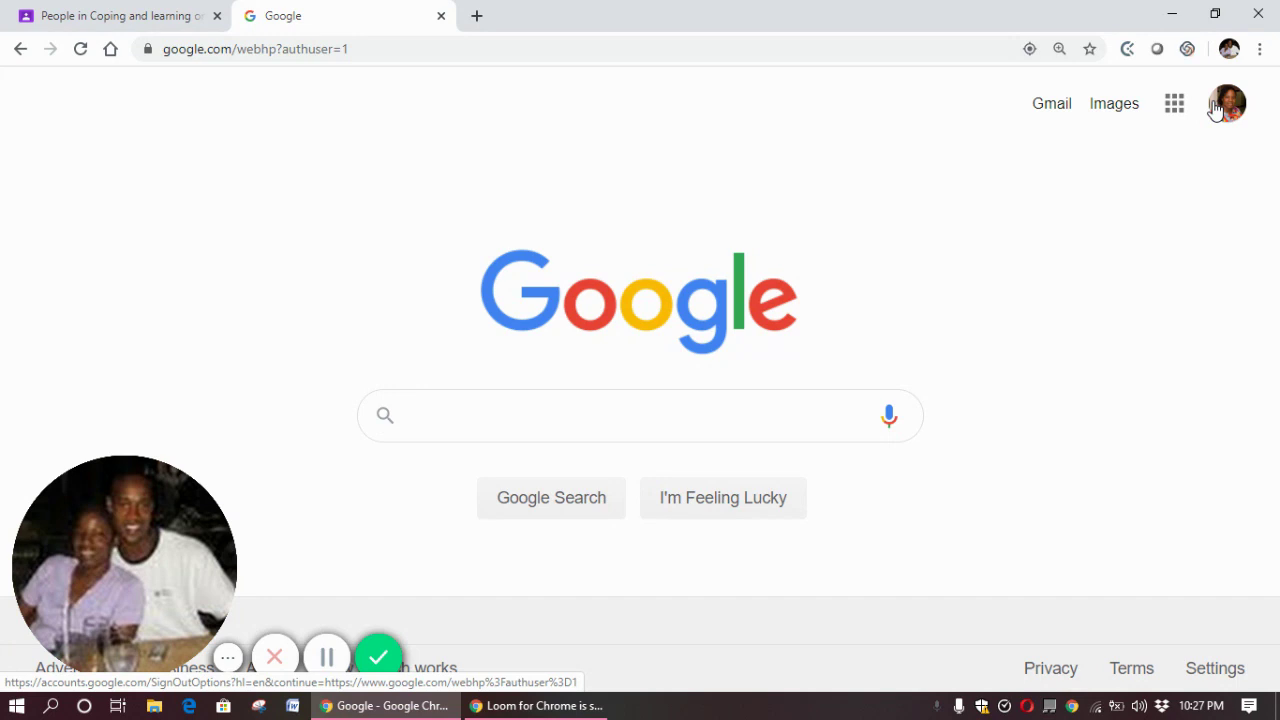
left_click(1216, 110)
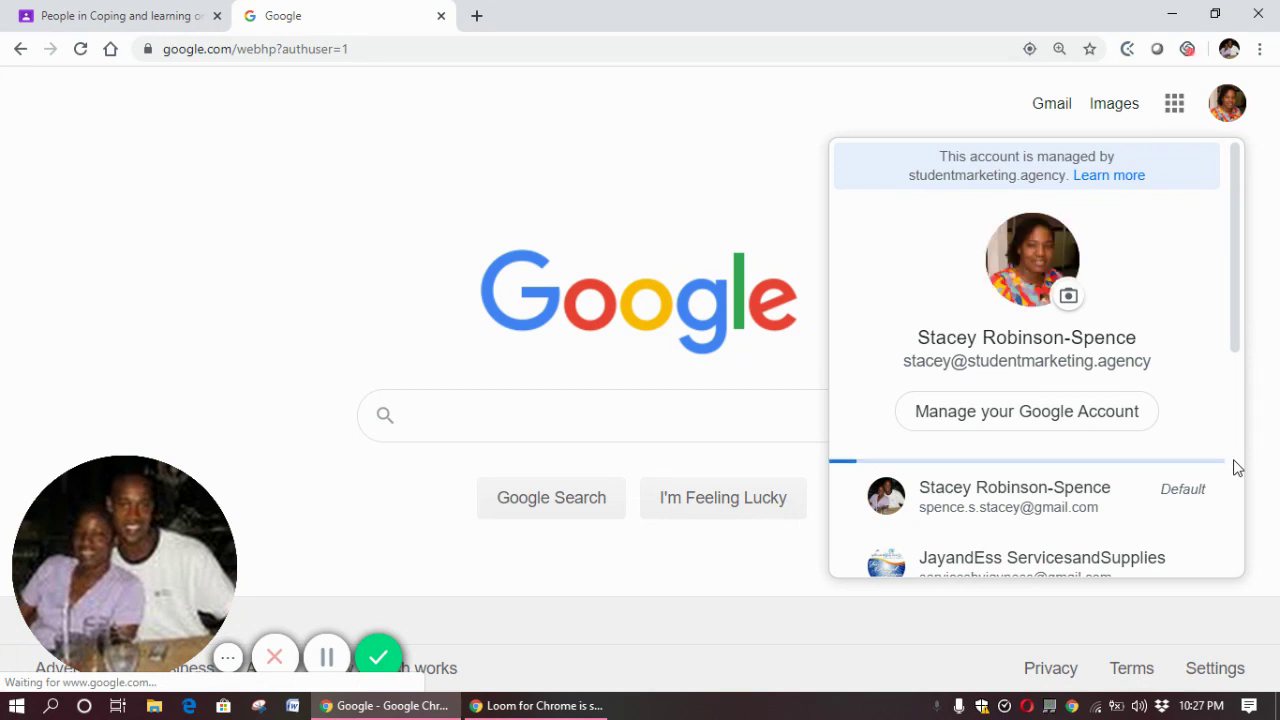
left_click(1104, 560)
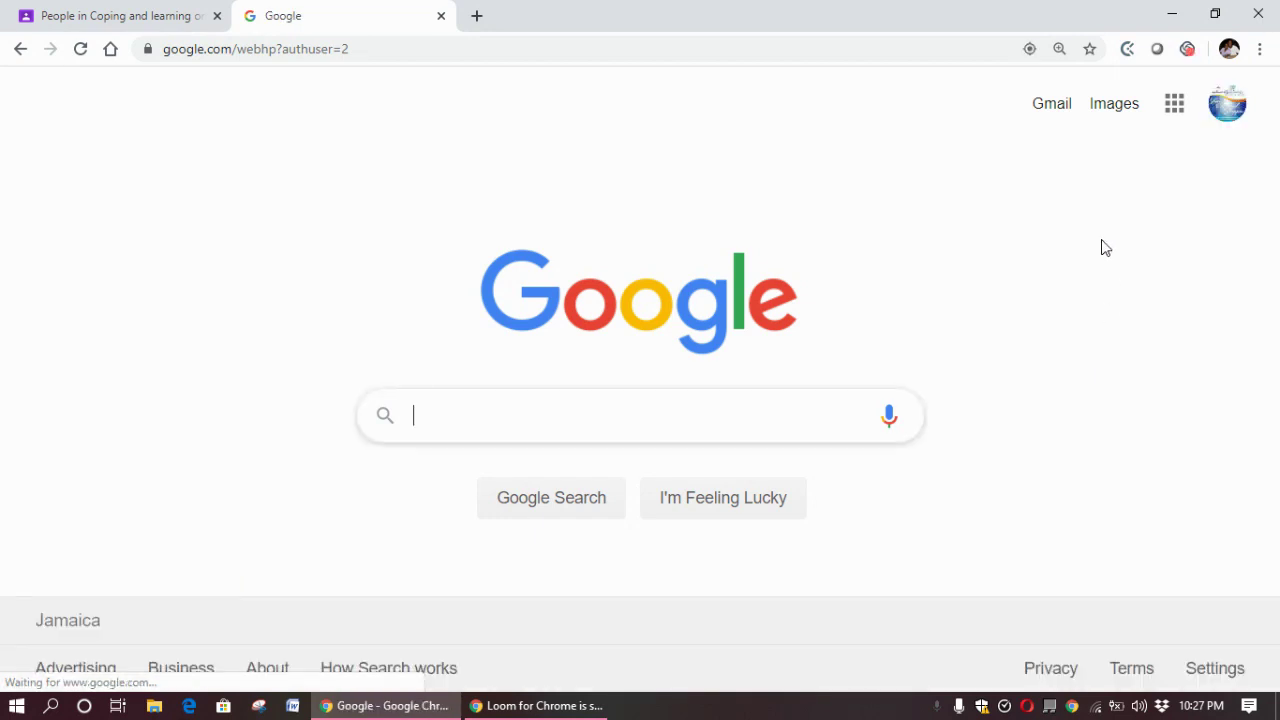
In the student's Gmail, open the 'Coping and learning online' invitation and click JOIN
left_click(1050, 104)
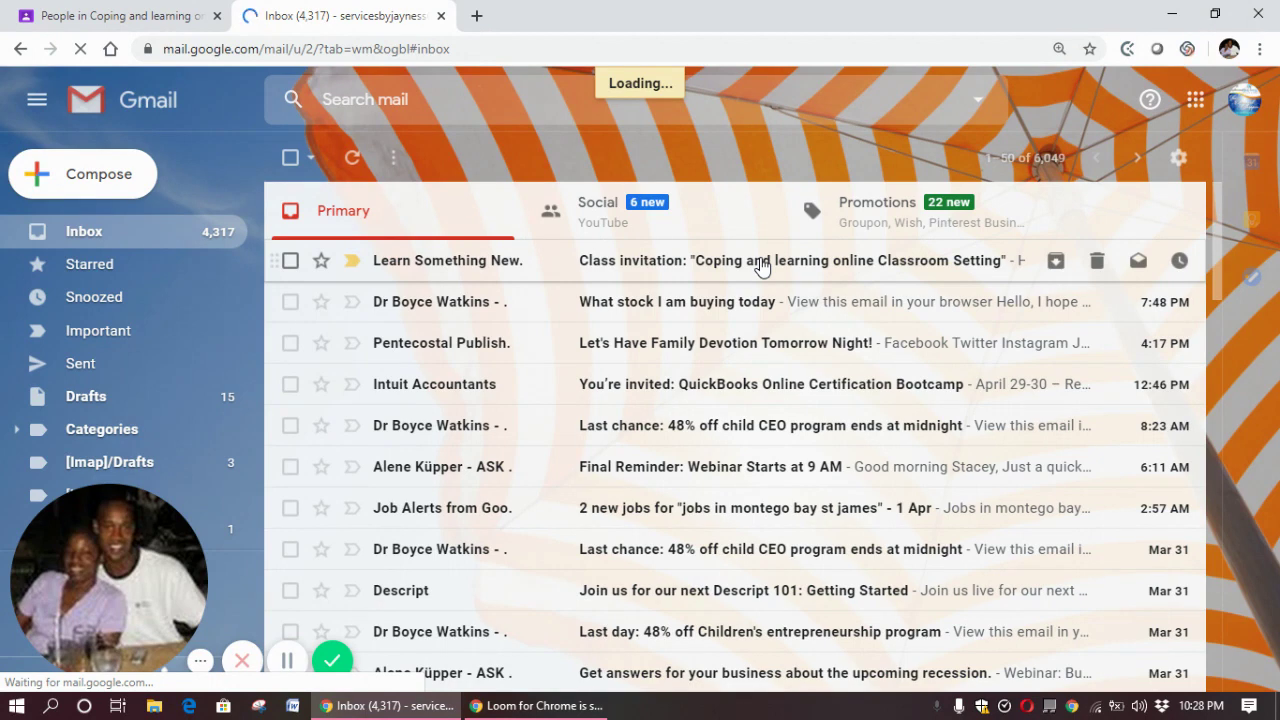
left_click(762, 262)
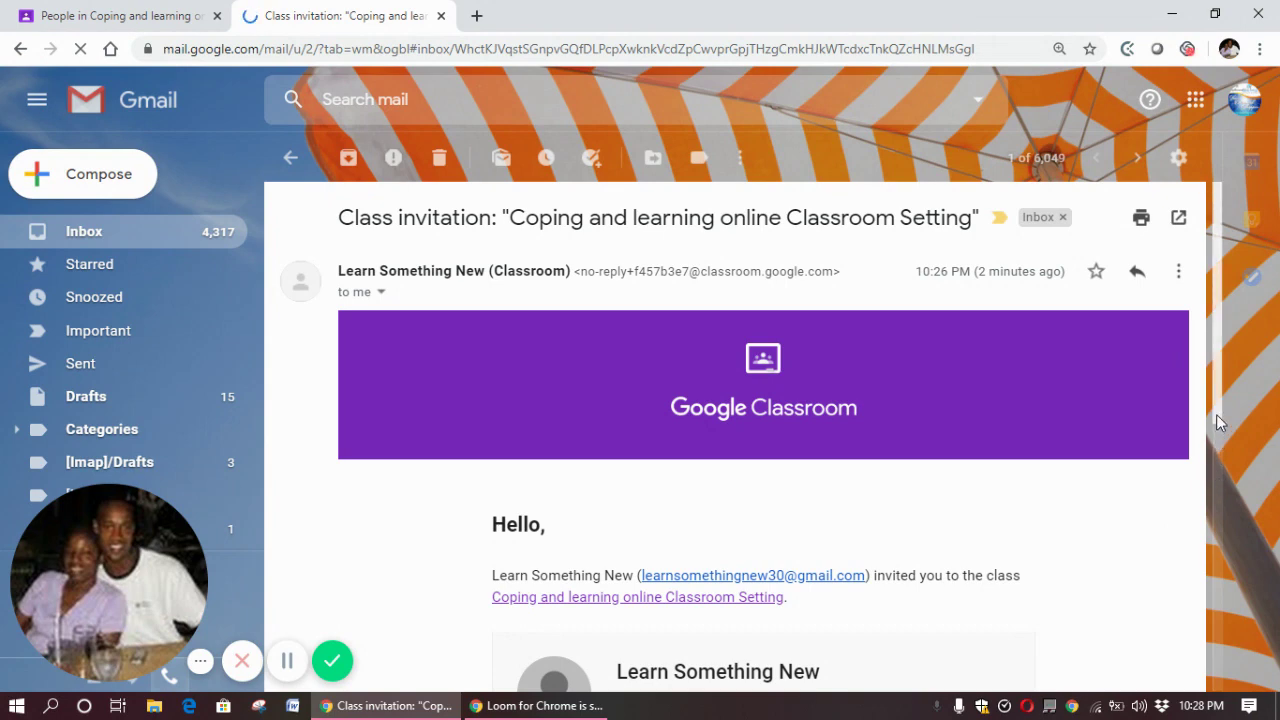
left_click_drag(1216, 414, 1231, 595)
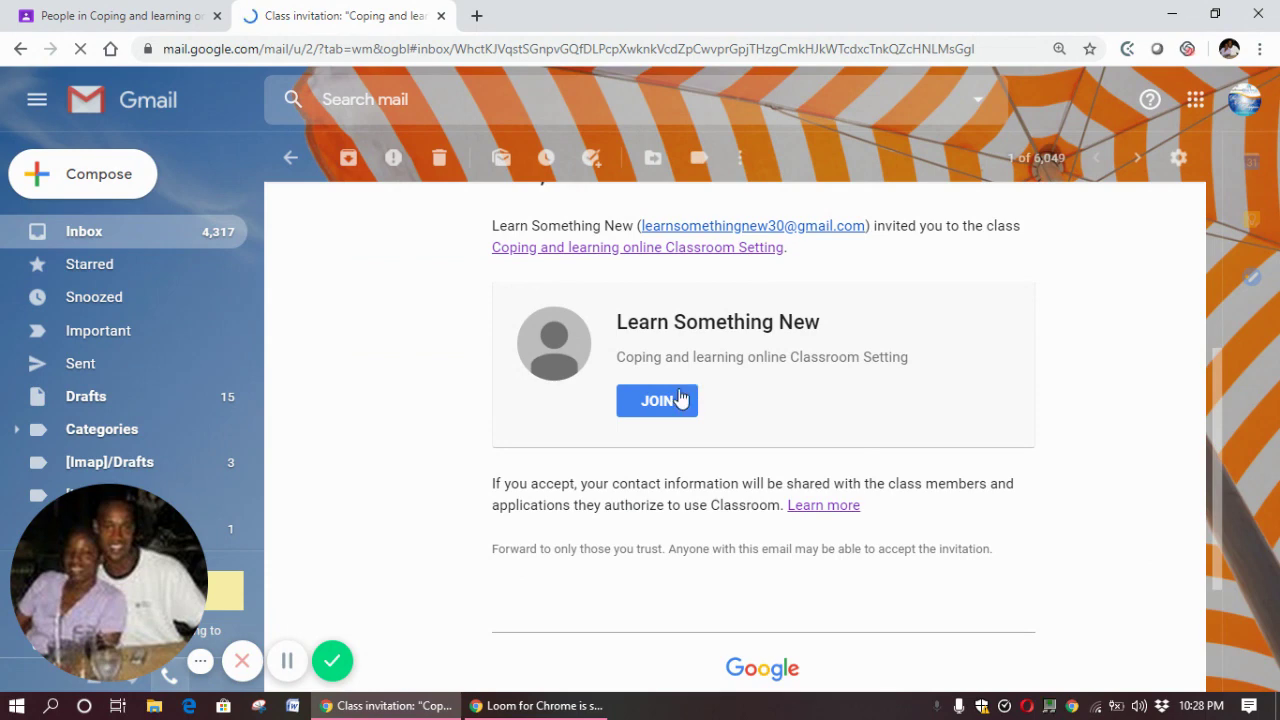
left_click(666, 403)
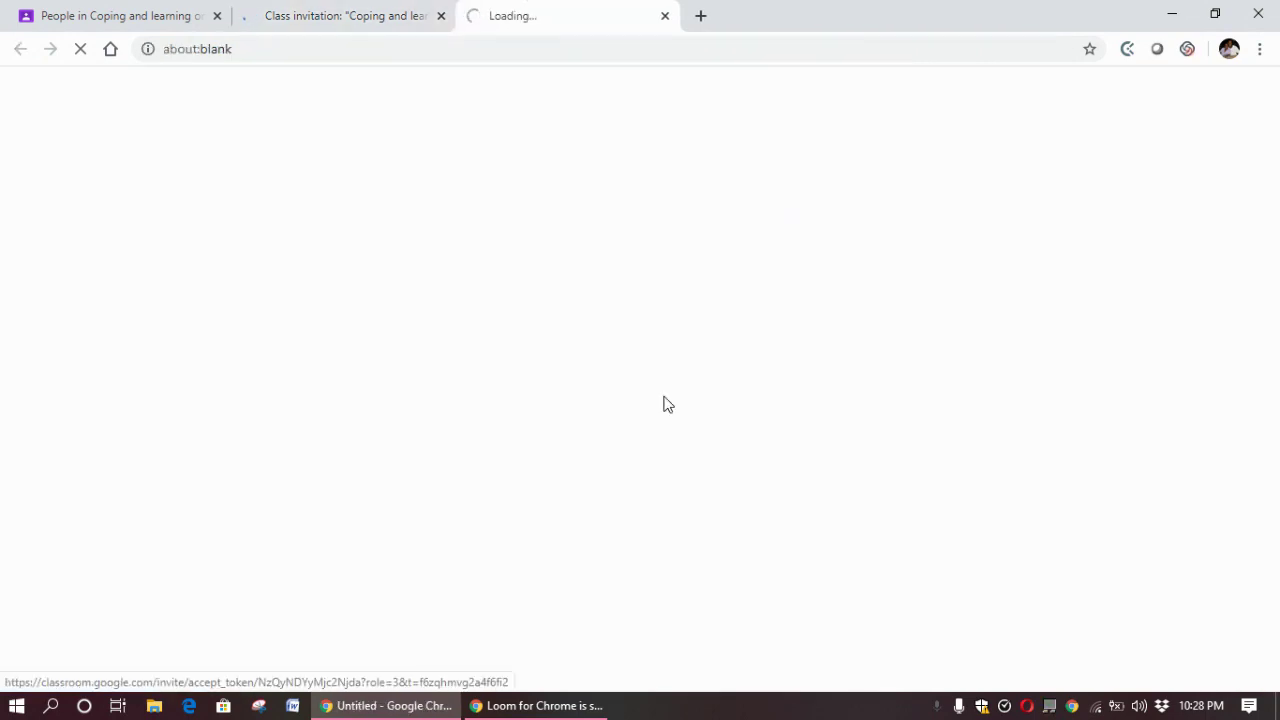
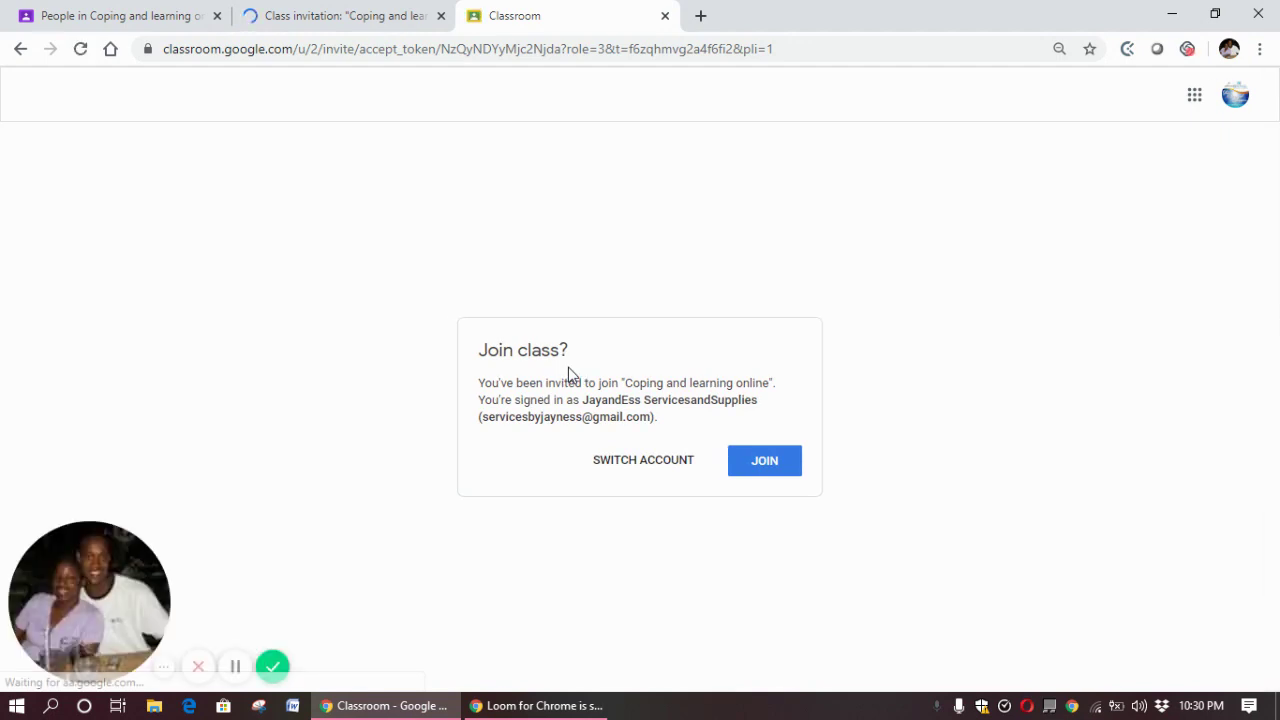
Accept the invitation to join the 'Coping and learning online' class as the student
left_click(765, 463)
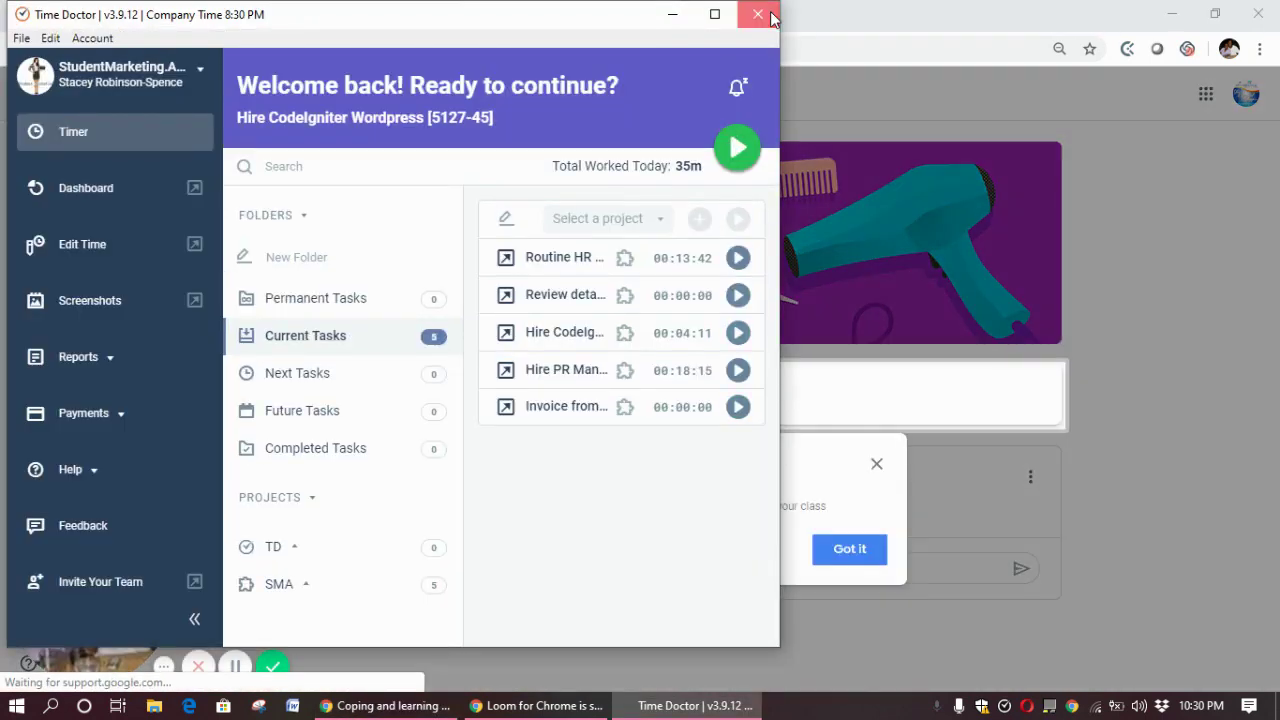
Close the time tracker and posts tip, then comment 'Hi teacher. Thank you for the invitation.' on the welcome post
left_click(766, 16)
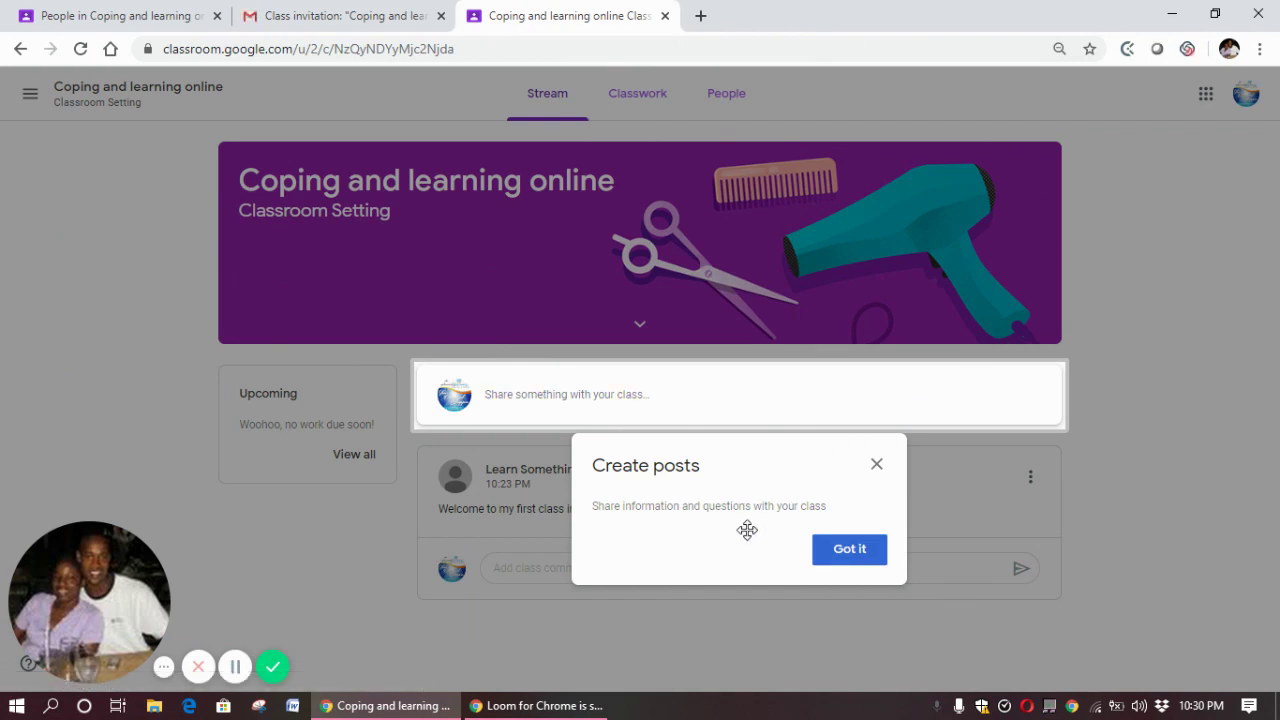
left_click(838, 560)
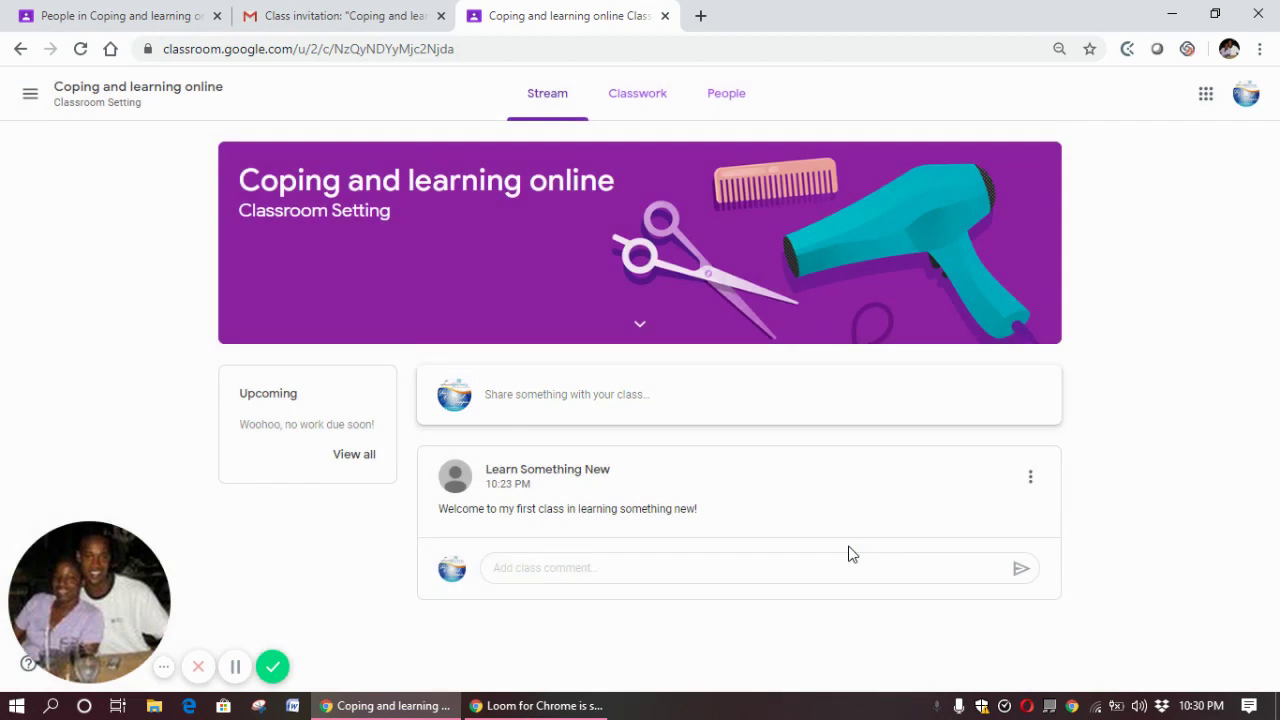
left_click(841, 570)
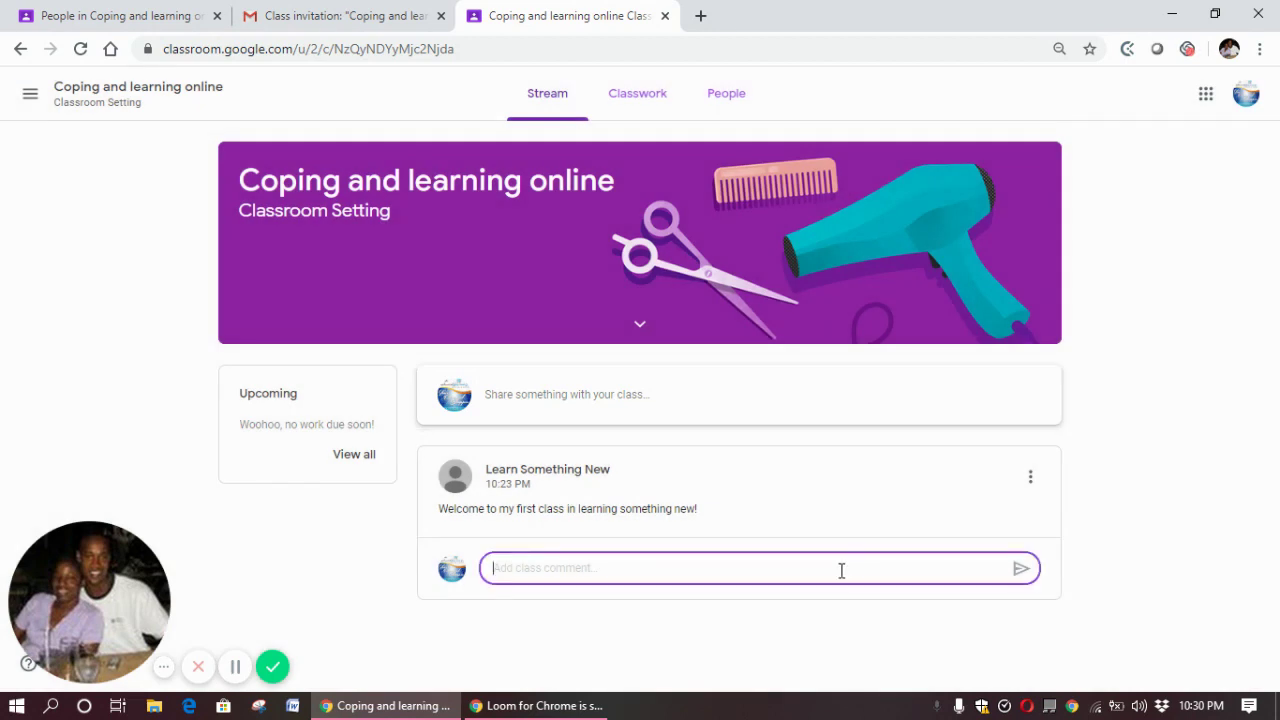
type("Hi teacher. Th")
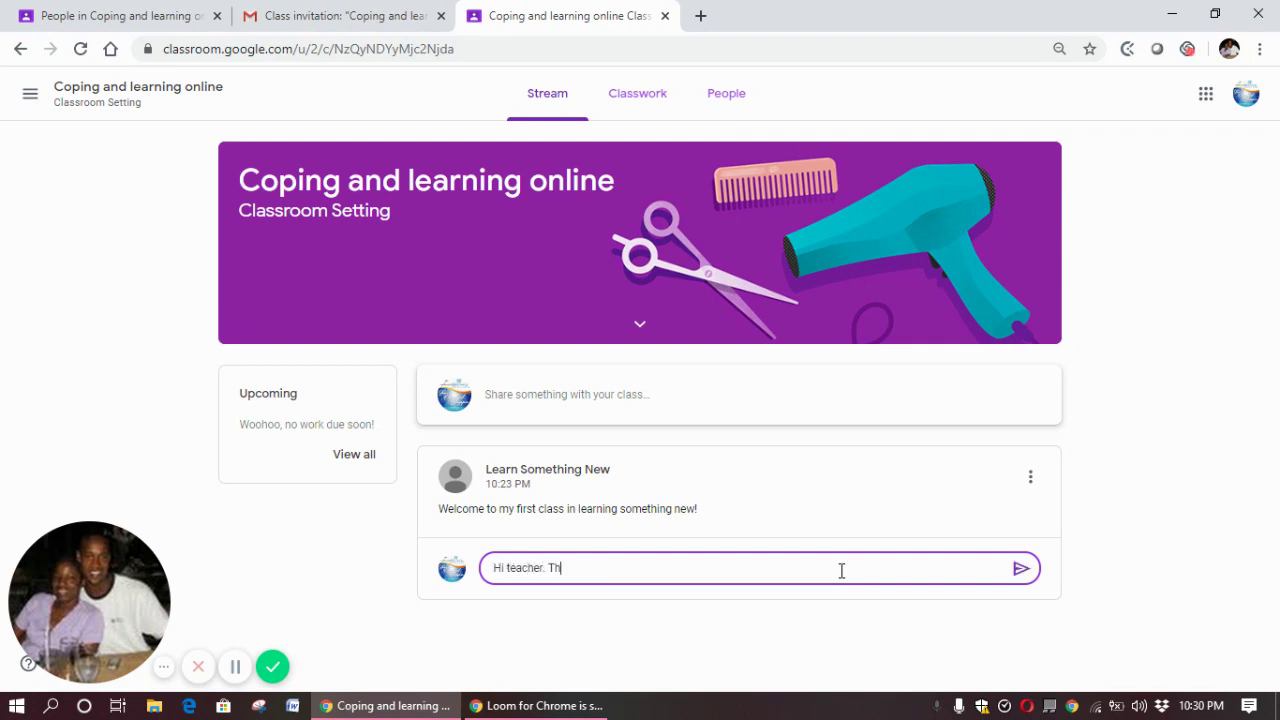
type("ank you for the invitat")
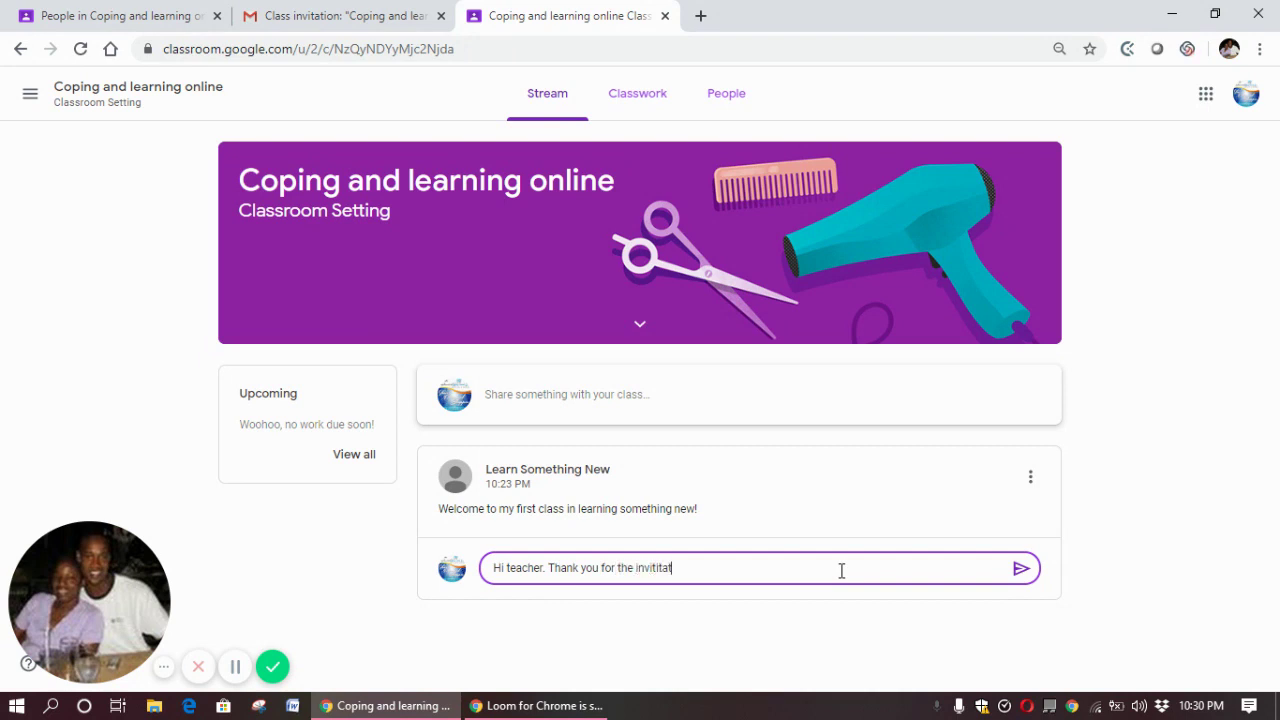
key("BackSpace")
type("tation.")
left_click(1019, 572)
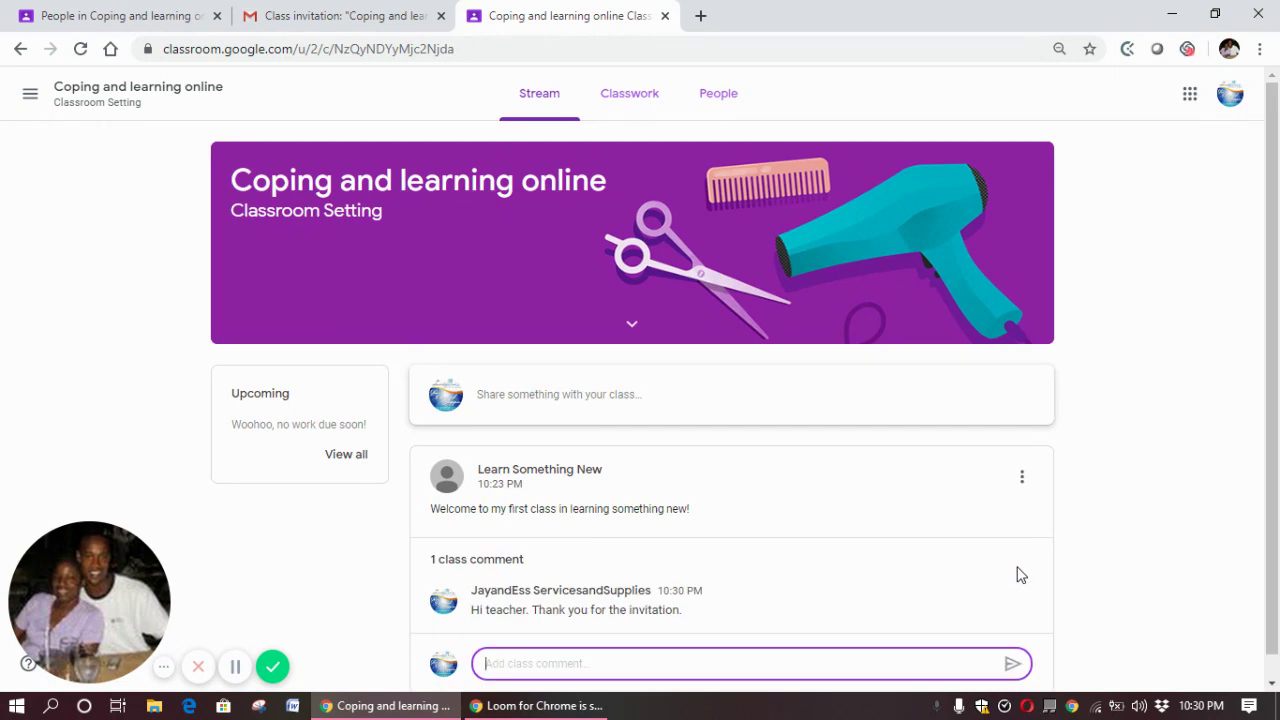
left_click(1273, 684)
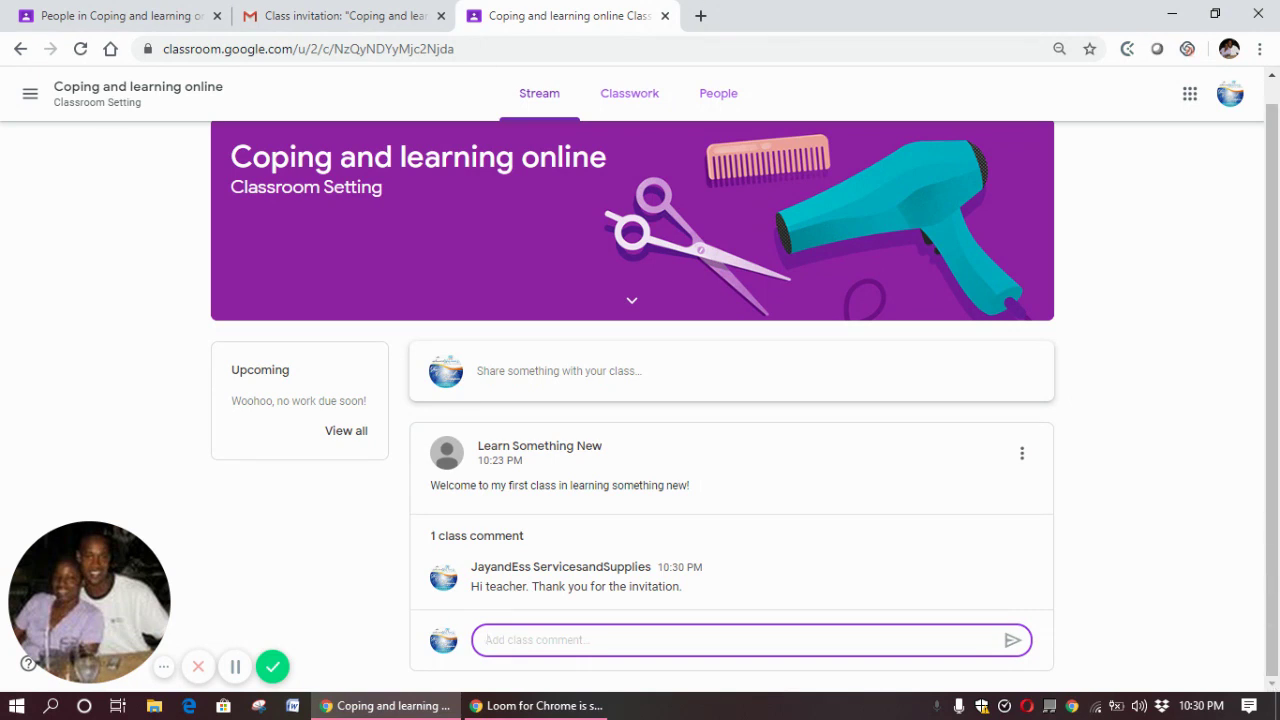
left_click(1274, 98)
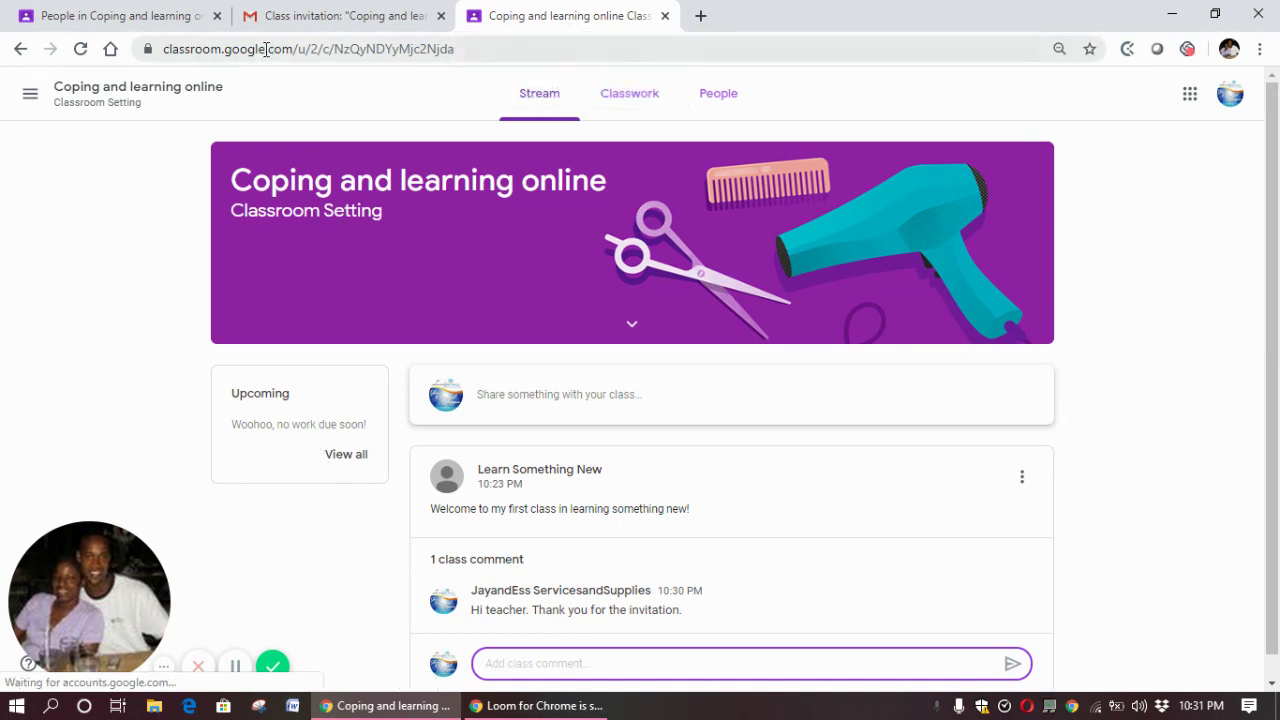
Back in the teacher's tab, create a new Material from the Classwork page
left_click(115, 20)
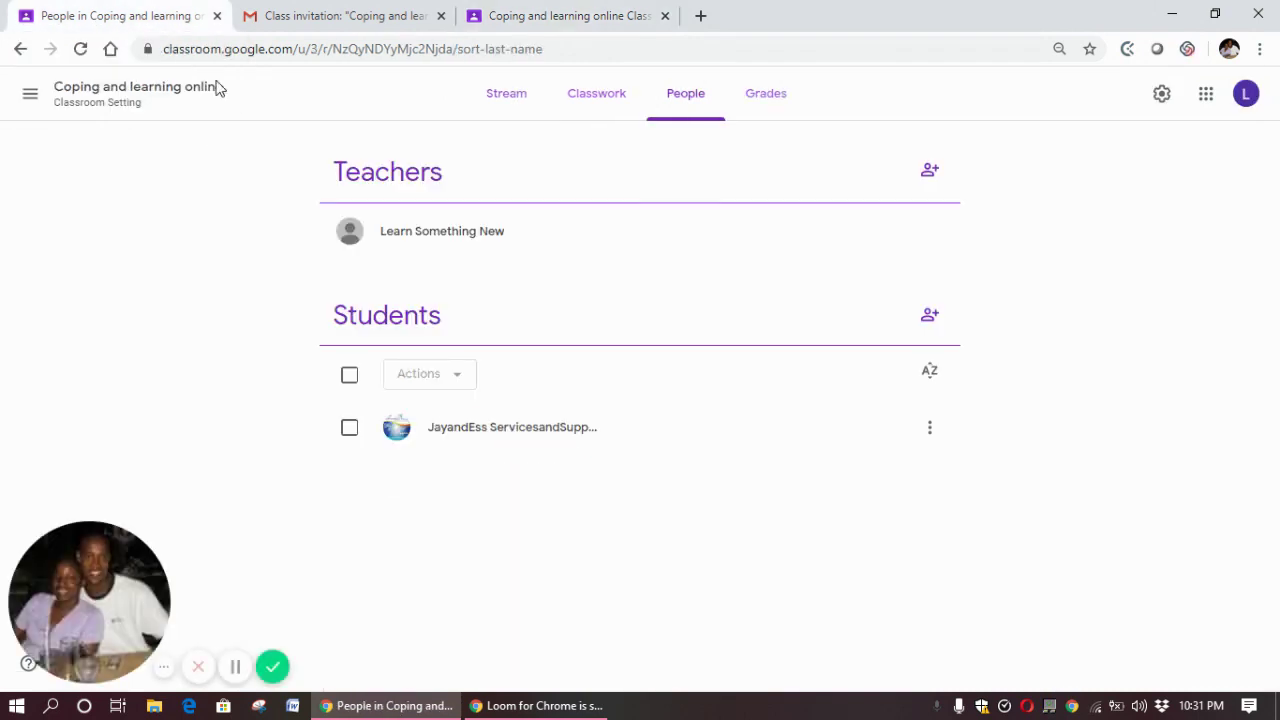
left_click(596, 118)
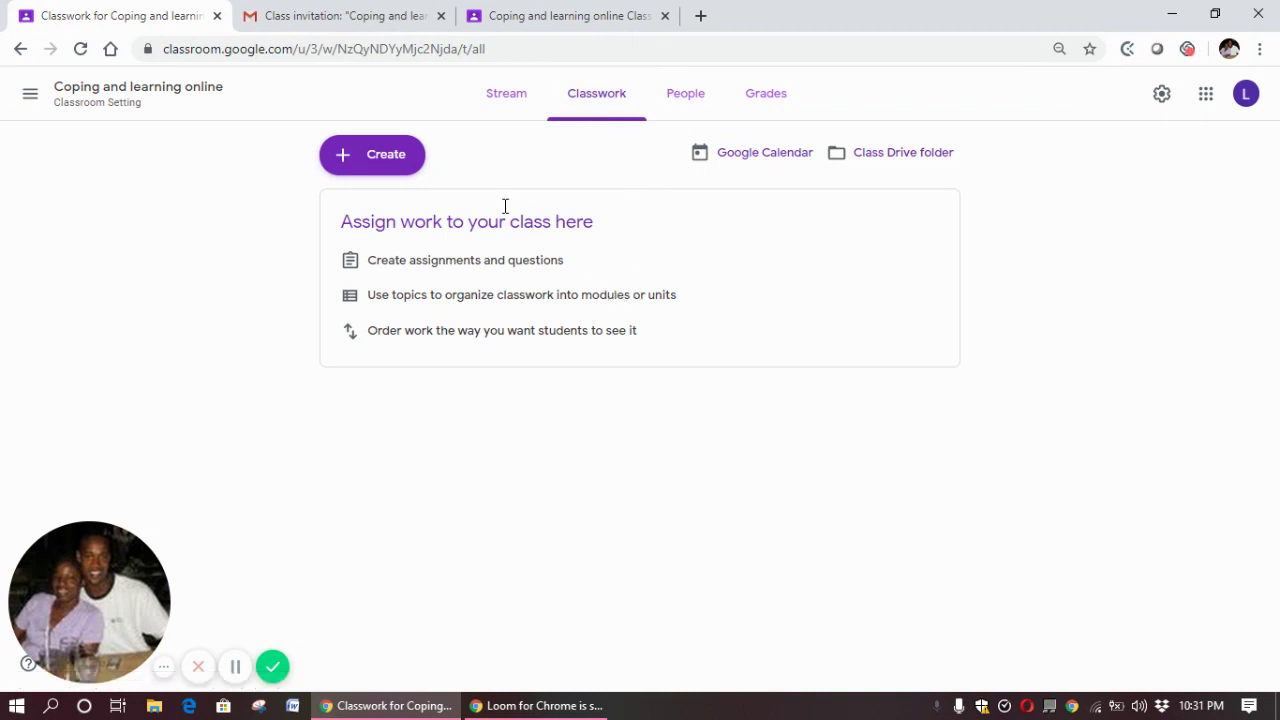
left_click(372, 165)
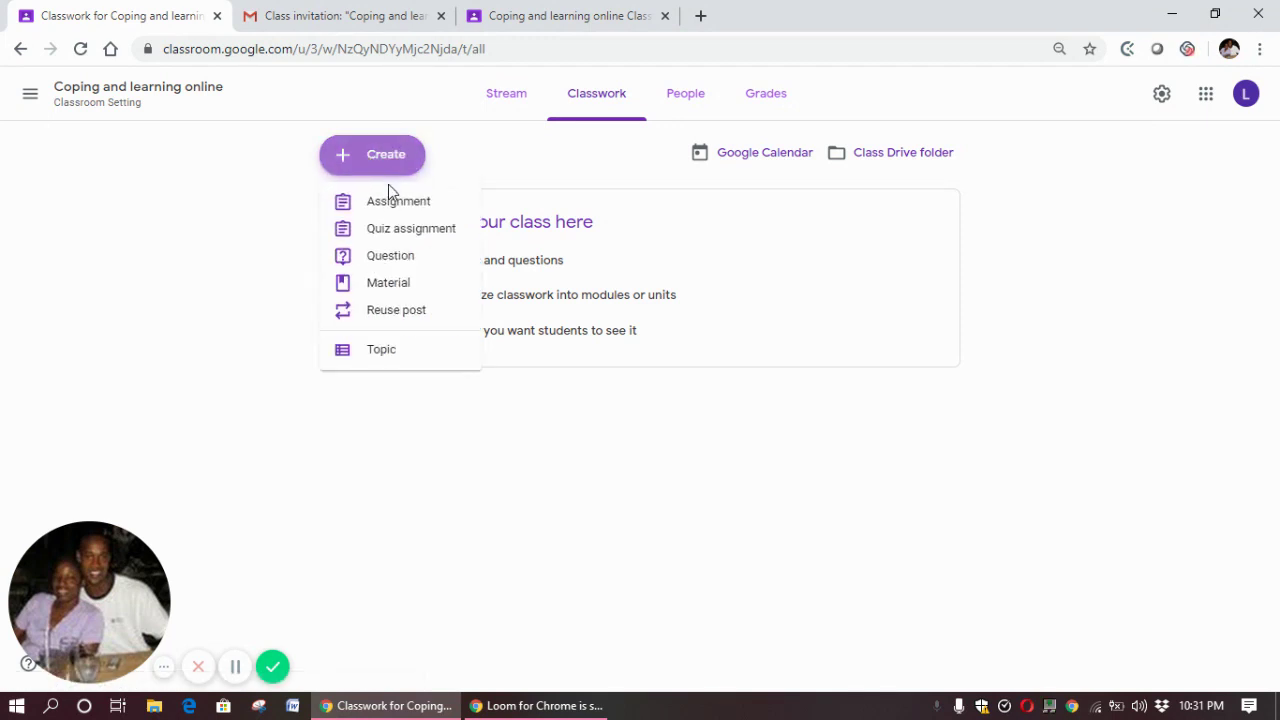
left_click(420, 286)
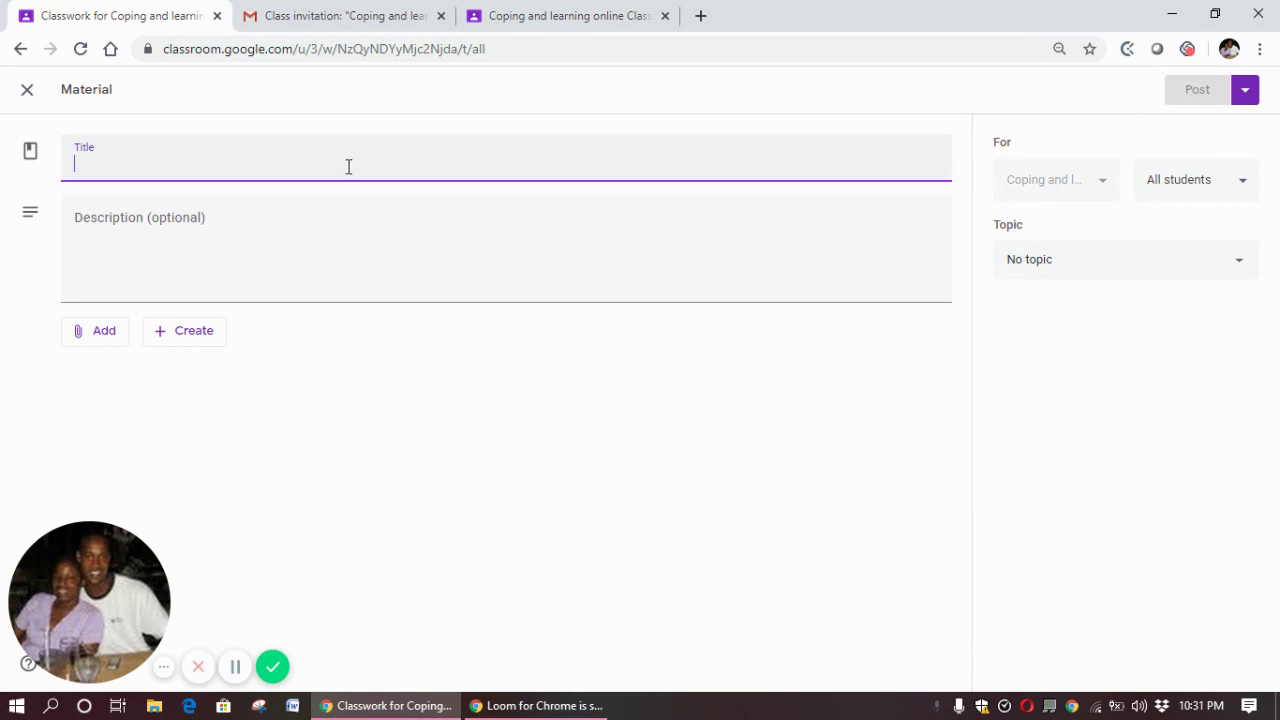
Enter a draft title and description, then retitle the material 'Language Arts - Building Sentences'
type("A rand")
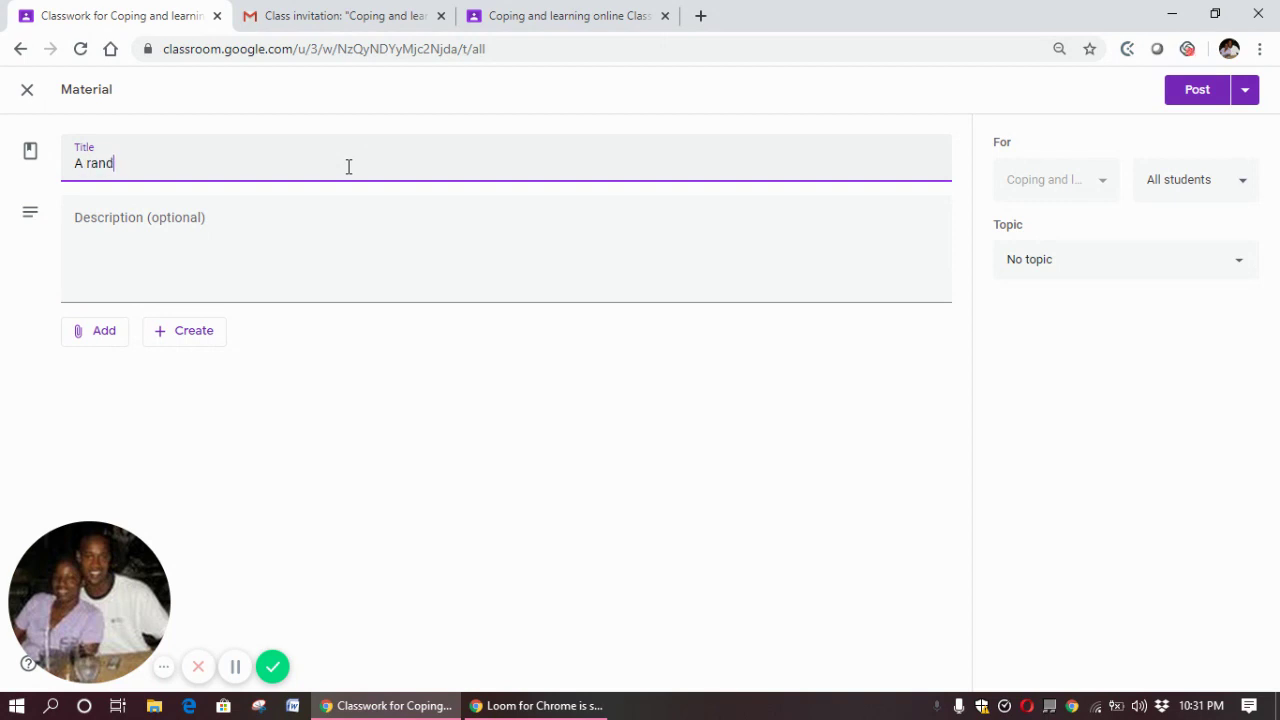
type("om document")
left_click(298, 240)
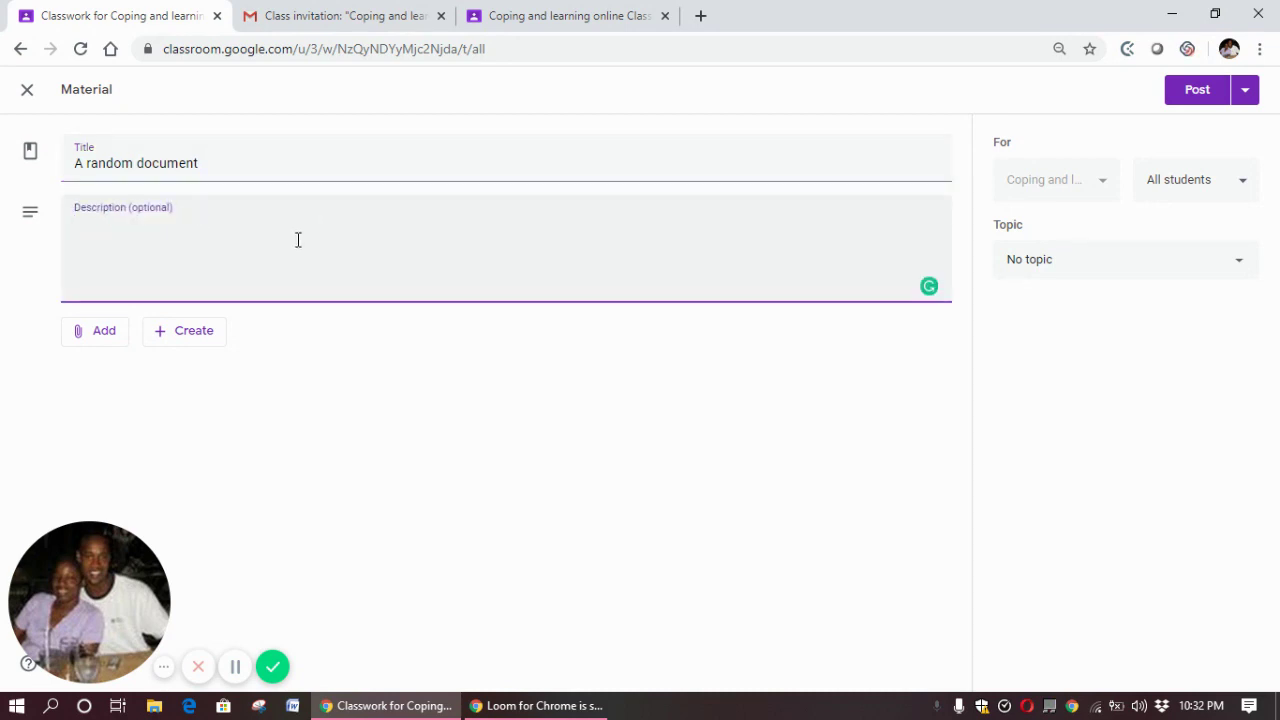
type("This will be")
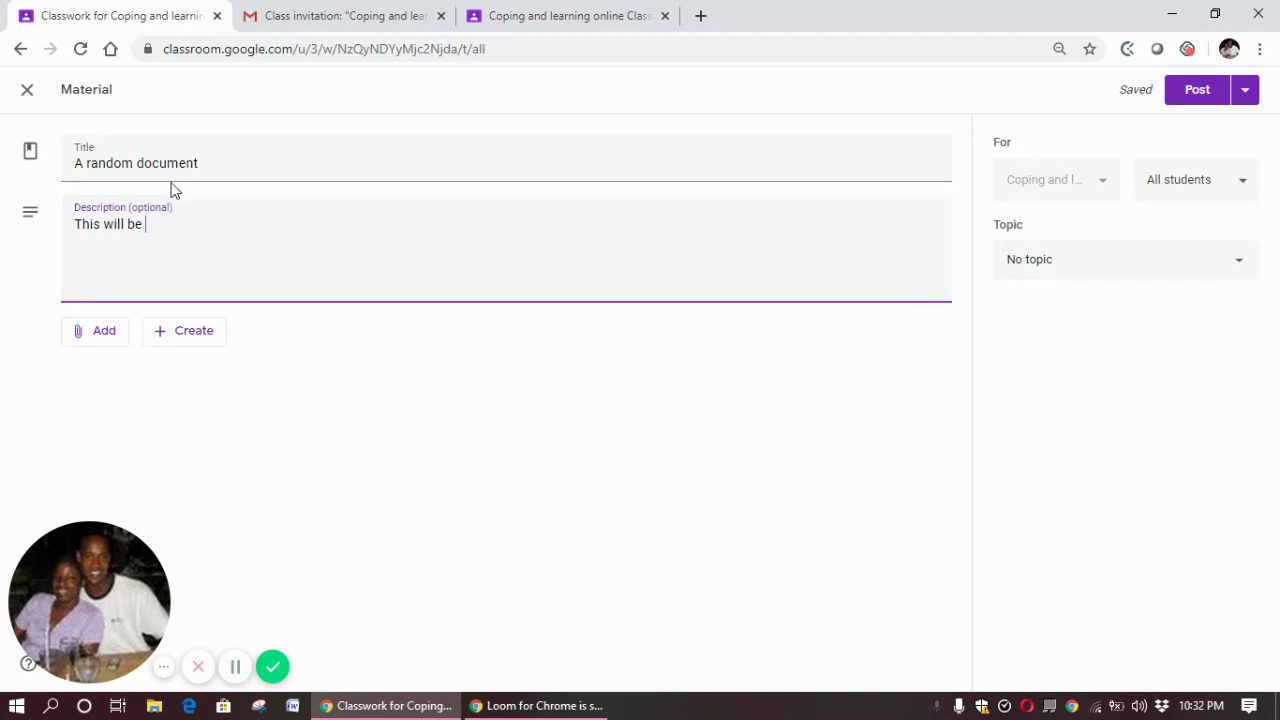
left_click(205, 163)
key("ctrl+shift+Left")
key("ctrl+shift+Left")
key("ctrl+shift+Left")
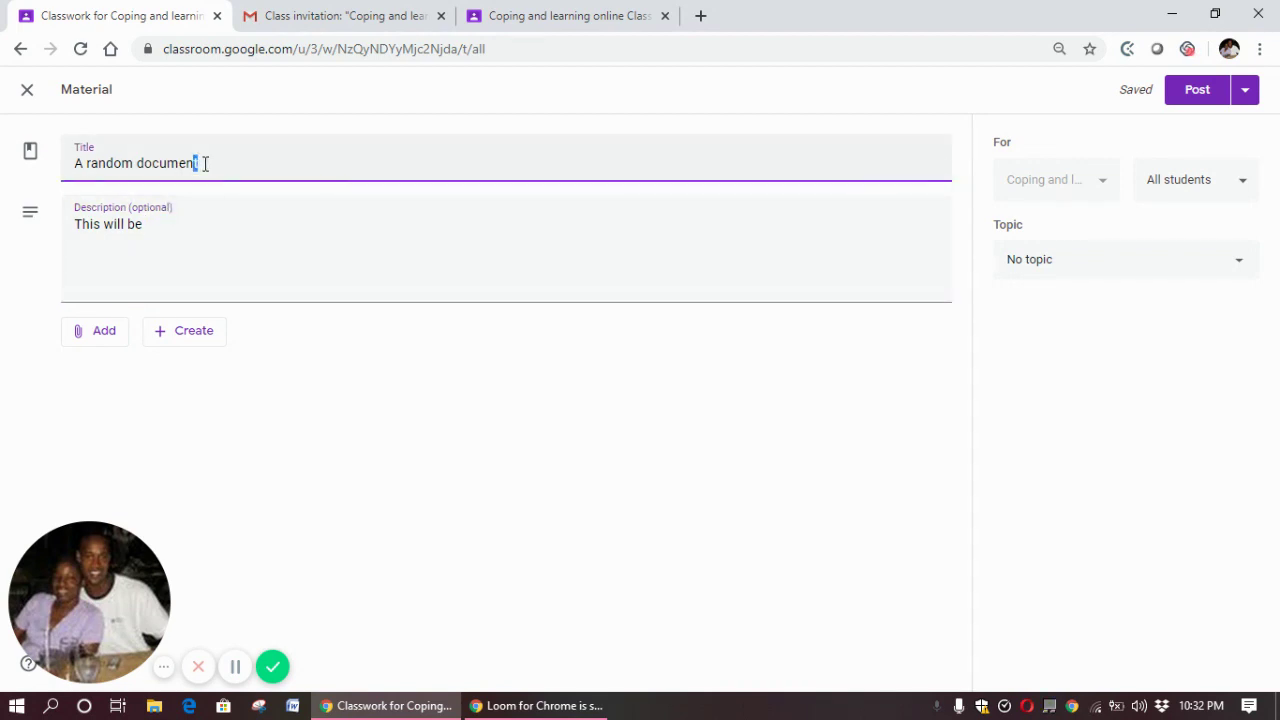
type("L")
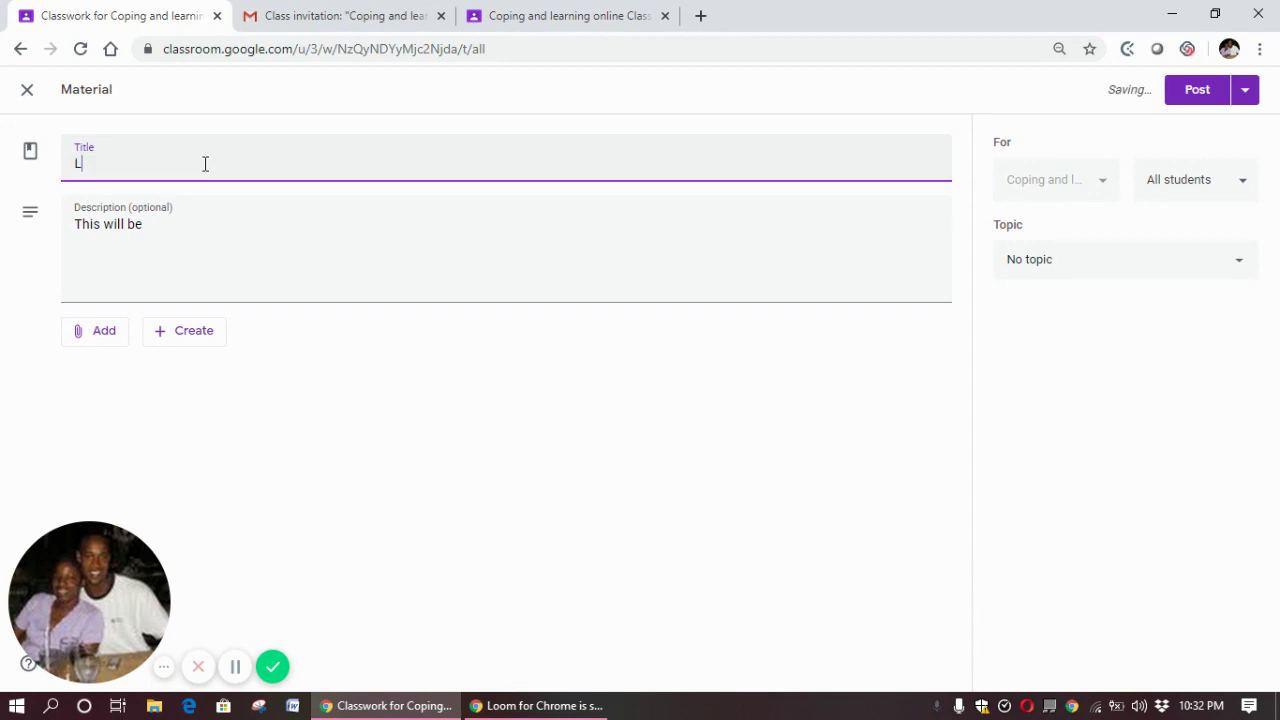
type("anguage Arts - ")
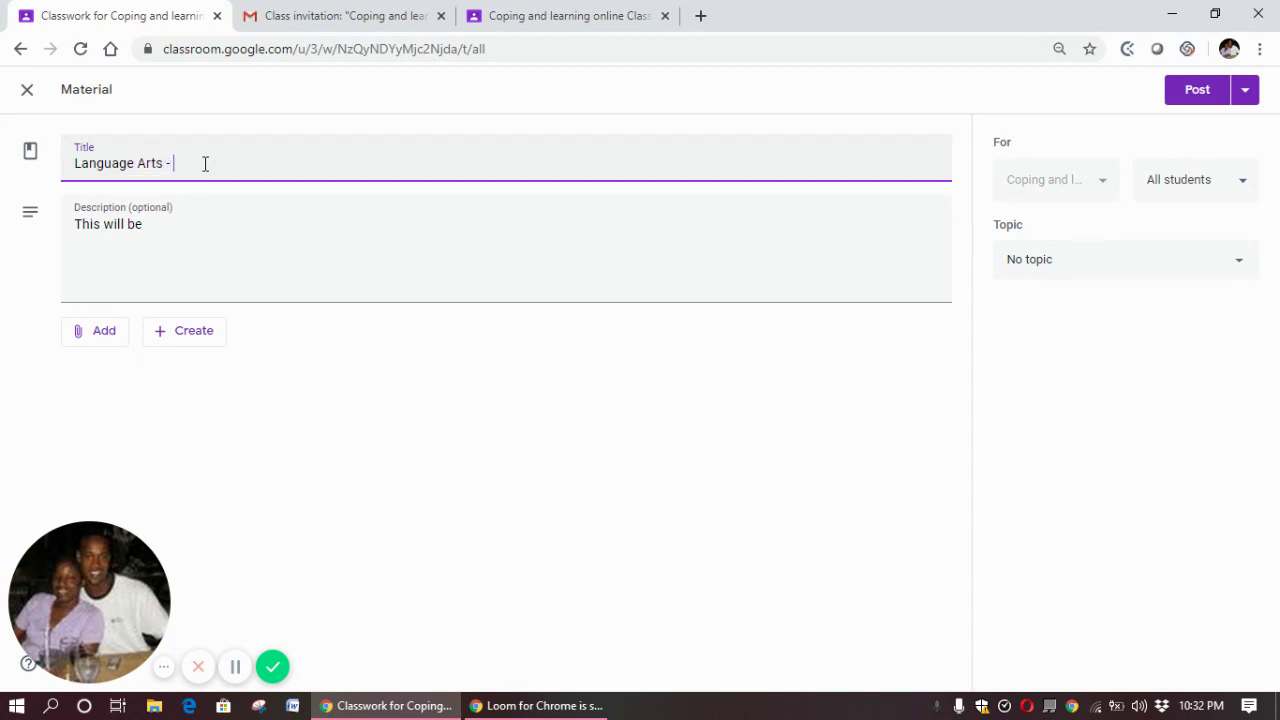
type("Building Sentences")
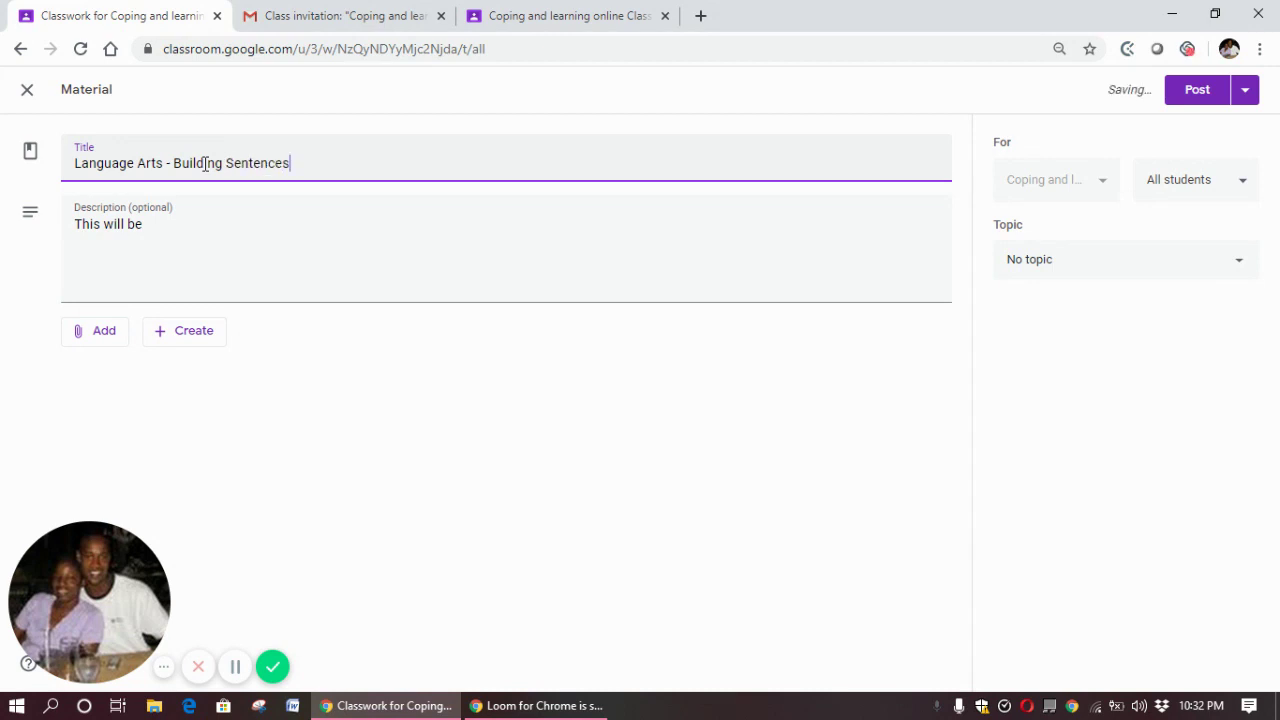
Replace the draft description with 'Exercises in building sentences'
left_click(149, 224)
key("BackSpace")
key("BackSpace")
key("BackSpace")
key("BackSpace")
key("BackSpace")
key("BackSpace")
key("BackSpace")
key("BackSpace")
key("BackSpace")
key("BackSpace")
key("BackSpace")
key("BackSpace")
key("BackSpace")
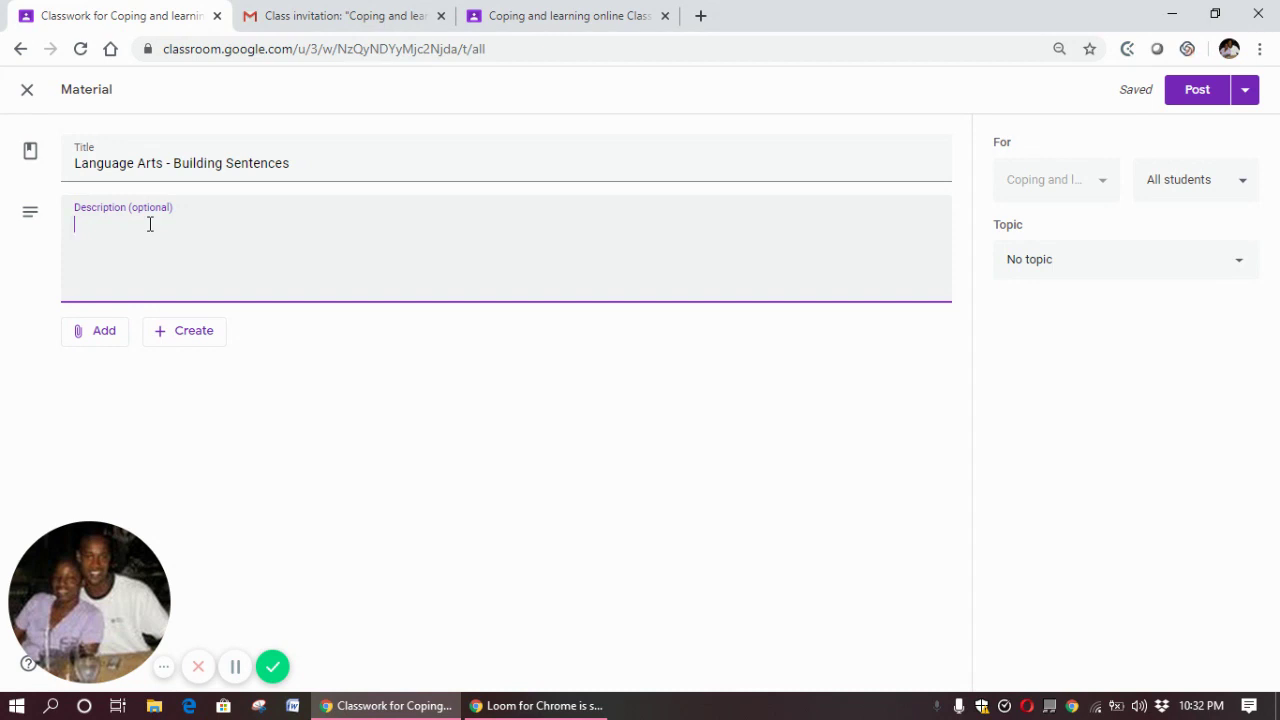
type("Exercises in")
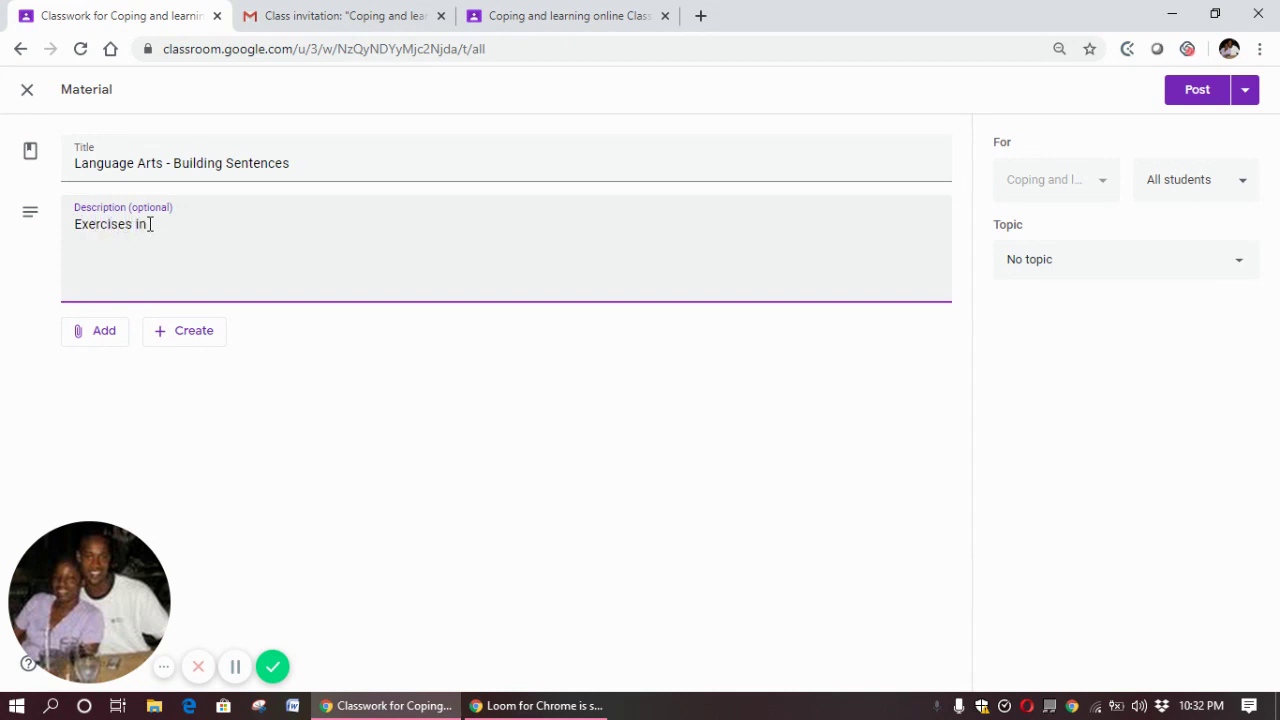
type(" puilding sentences")
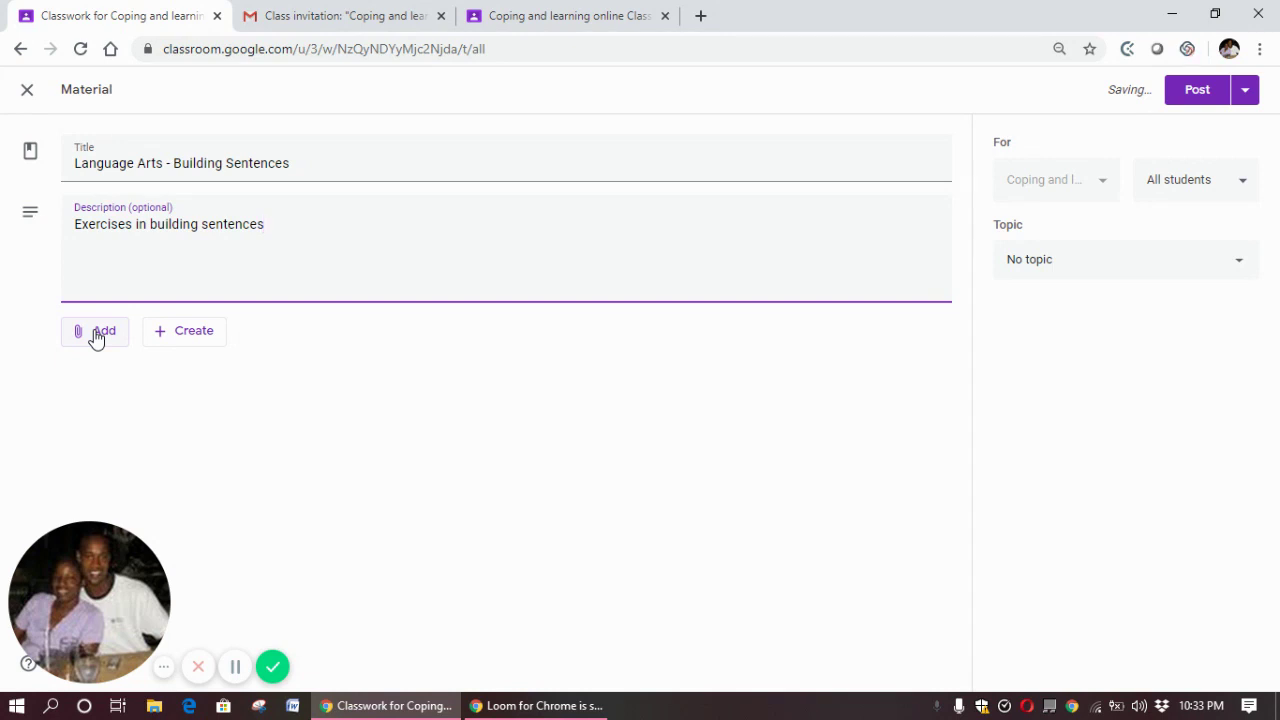
Choose Add > File to bring up the Google Drive upload dialog
left_click(97, 338)
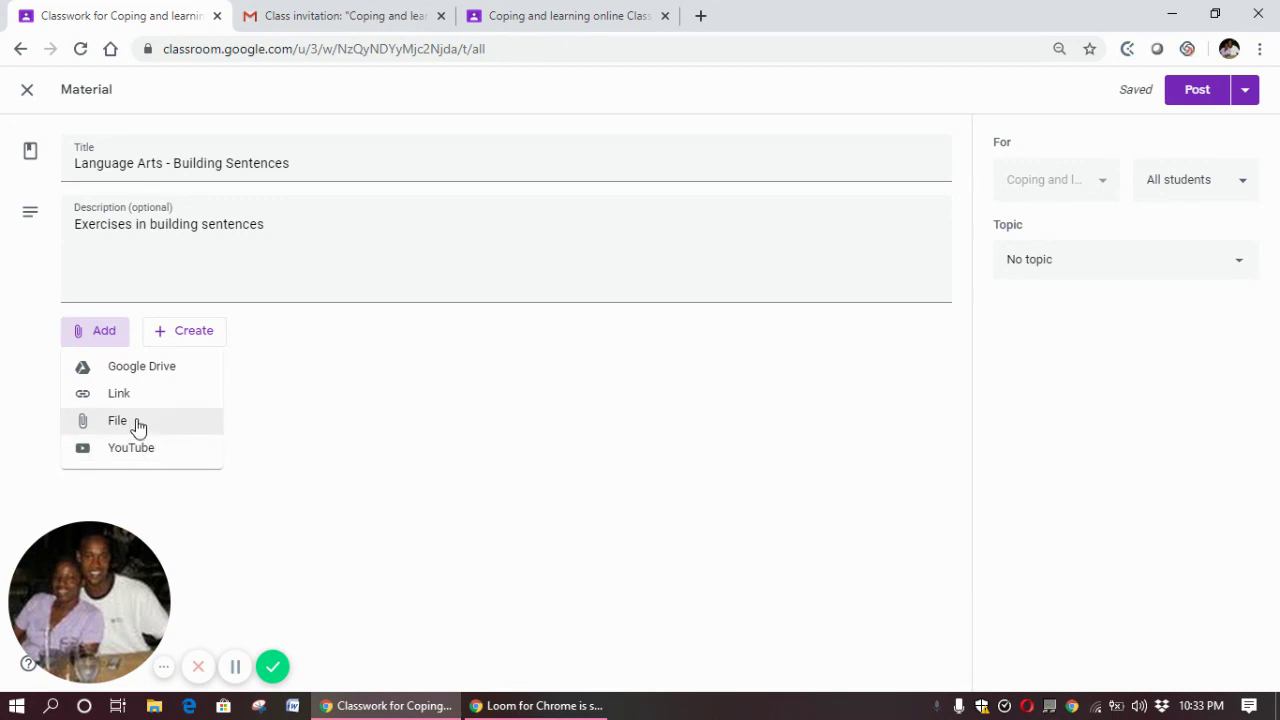
left_click(138, 425)
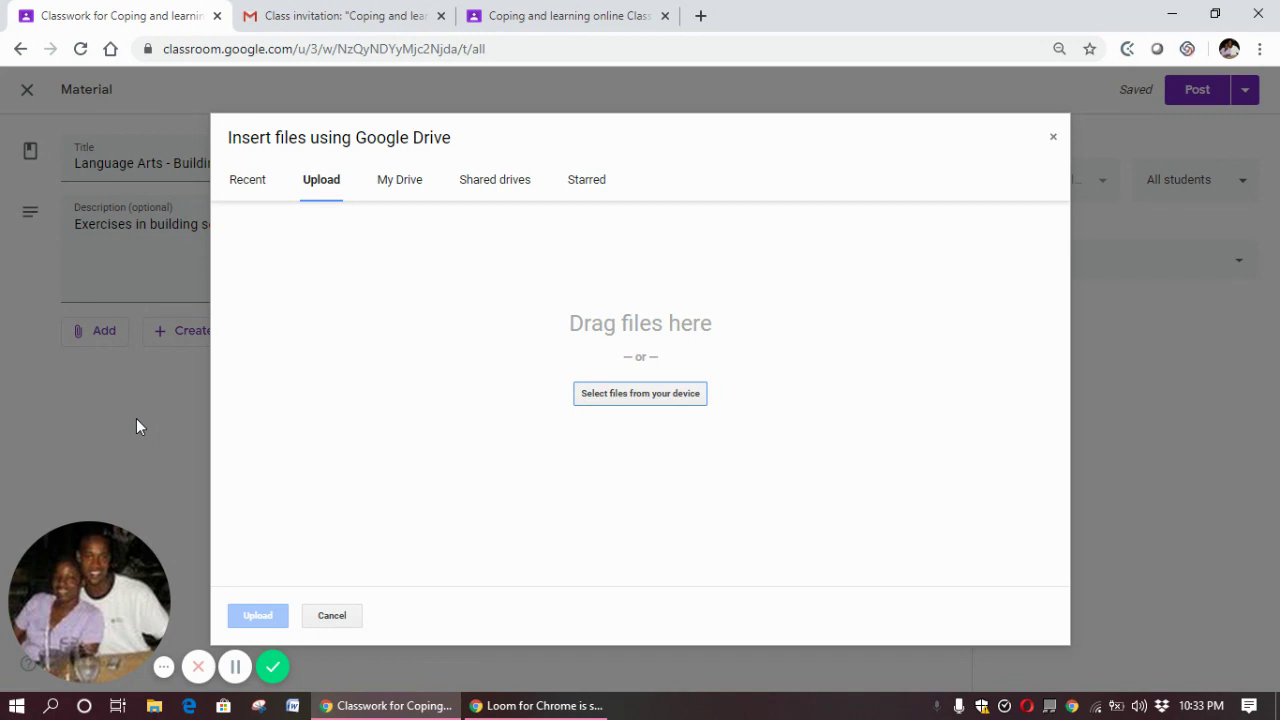
Select all five PHOTO-2020-03-27 images in Downloads > attachments for upload
left_click(610, 398)
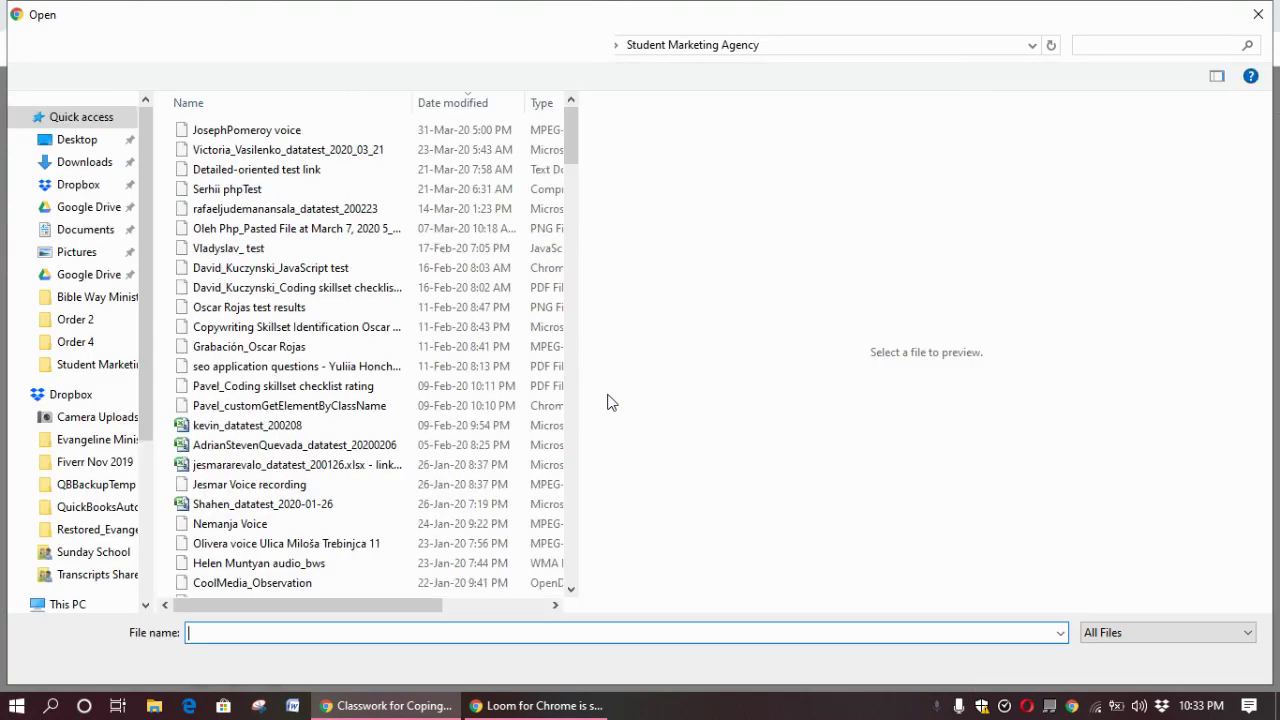
left_click(97, 168)
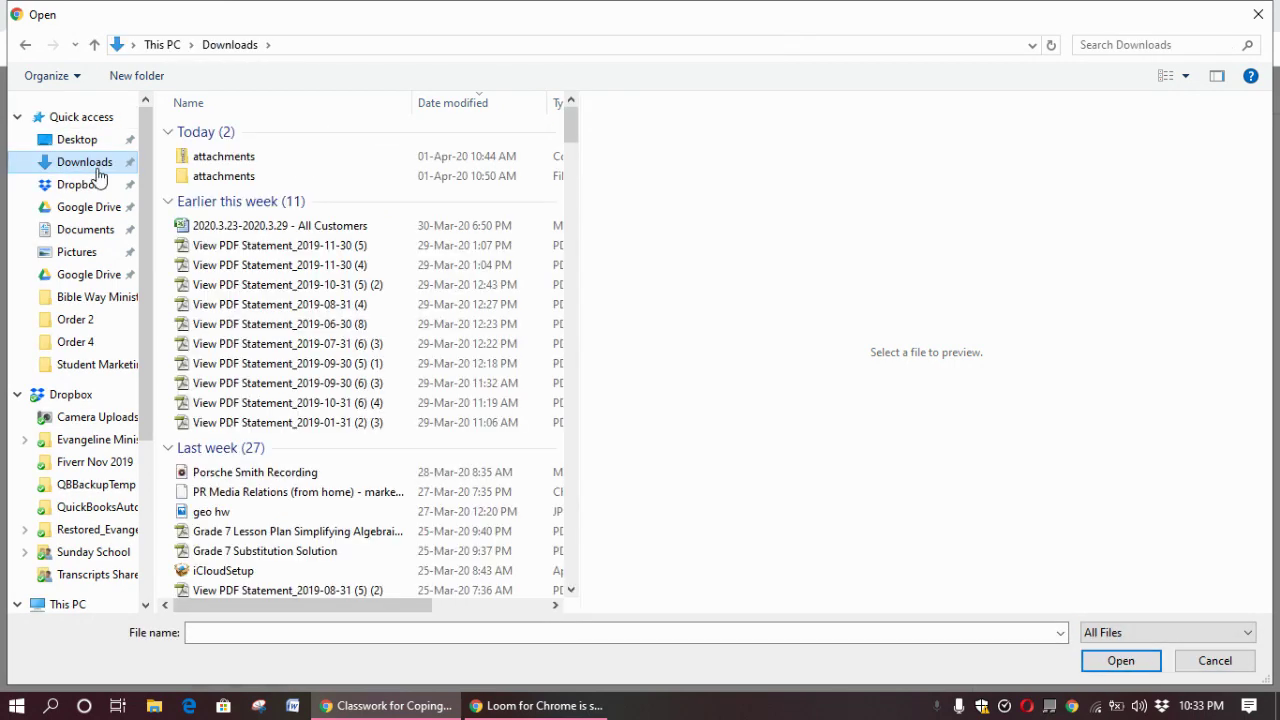
left_click(205, 182)
double_click(205, 182)
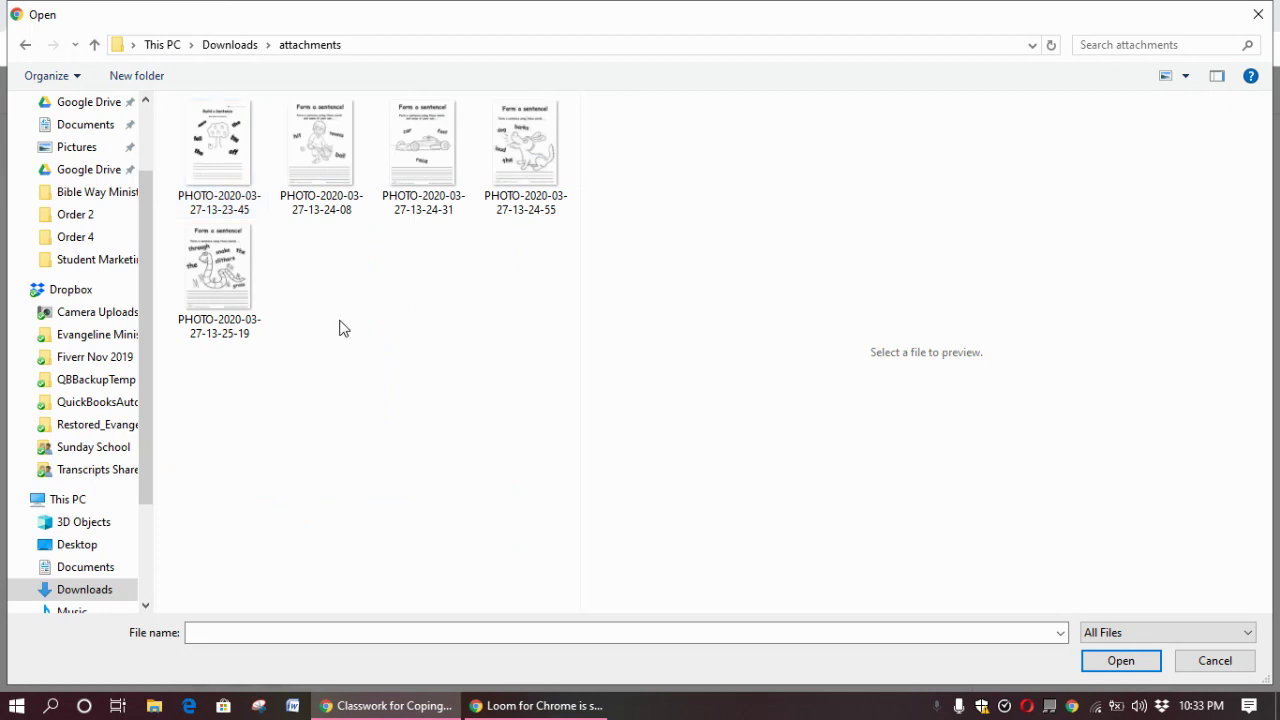
key("ctrl+a")
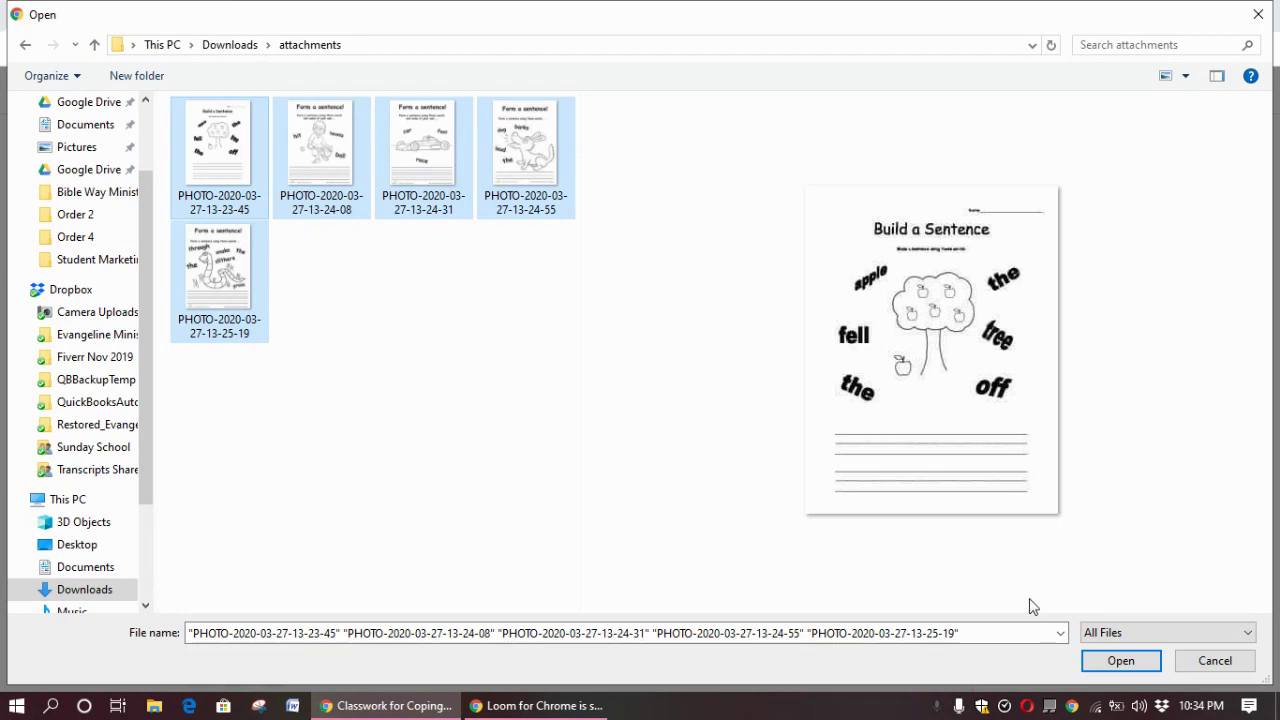
left_click(1096, 664)
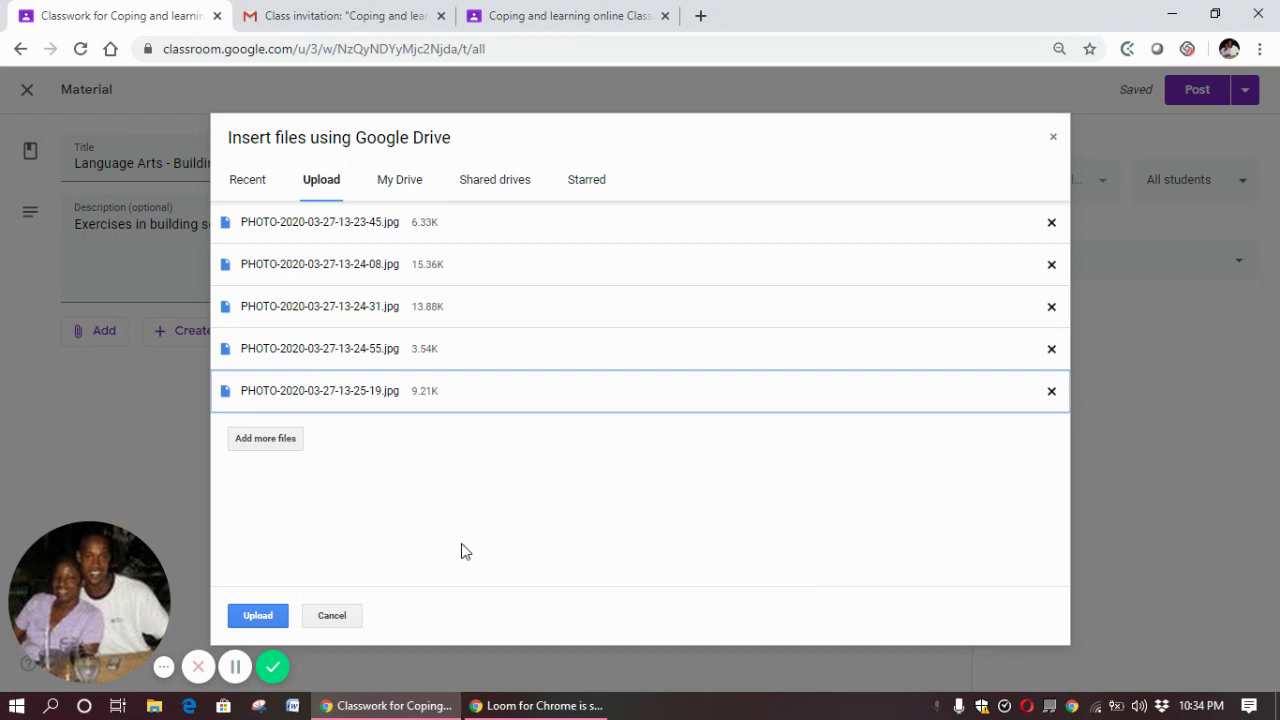
Upload the five worksheet photos so they attach to the material
left_click(258, 617)
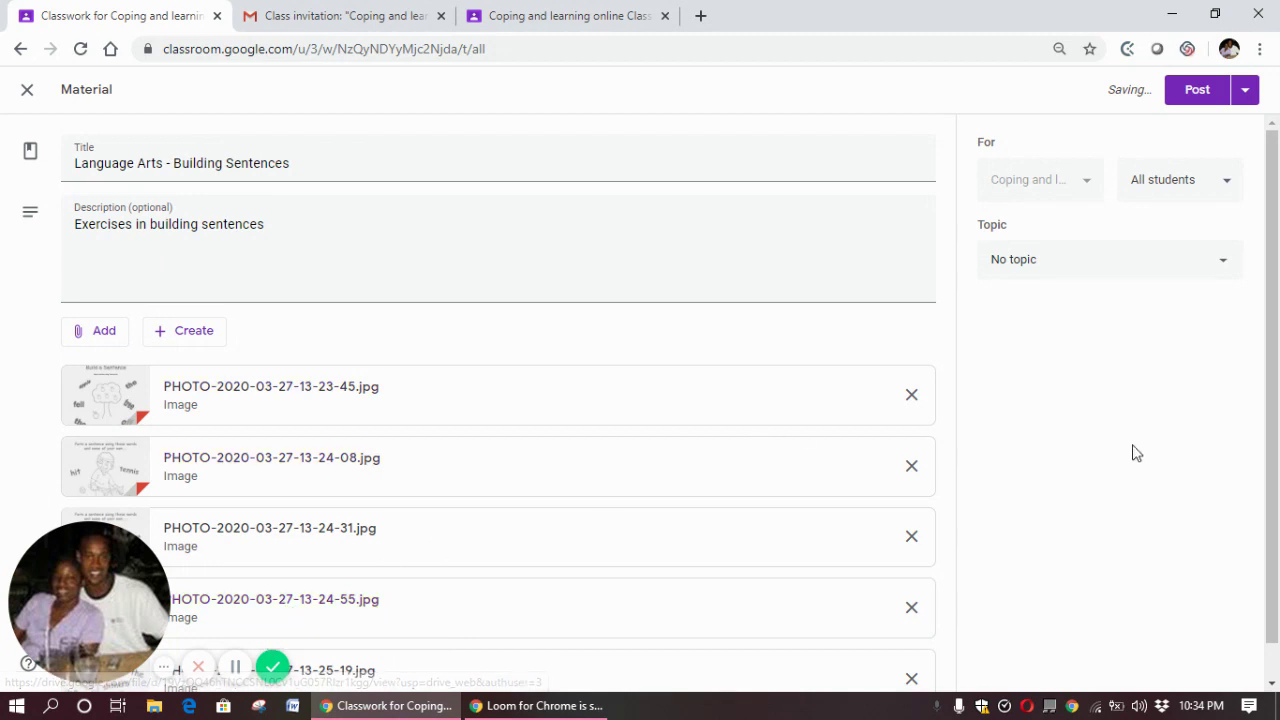
left_click(1272, 667)
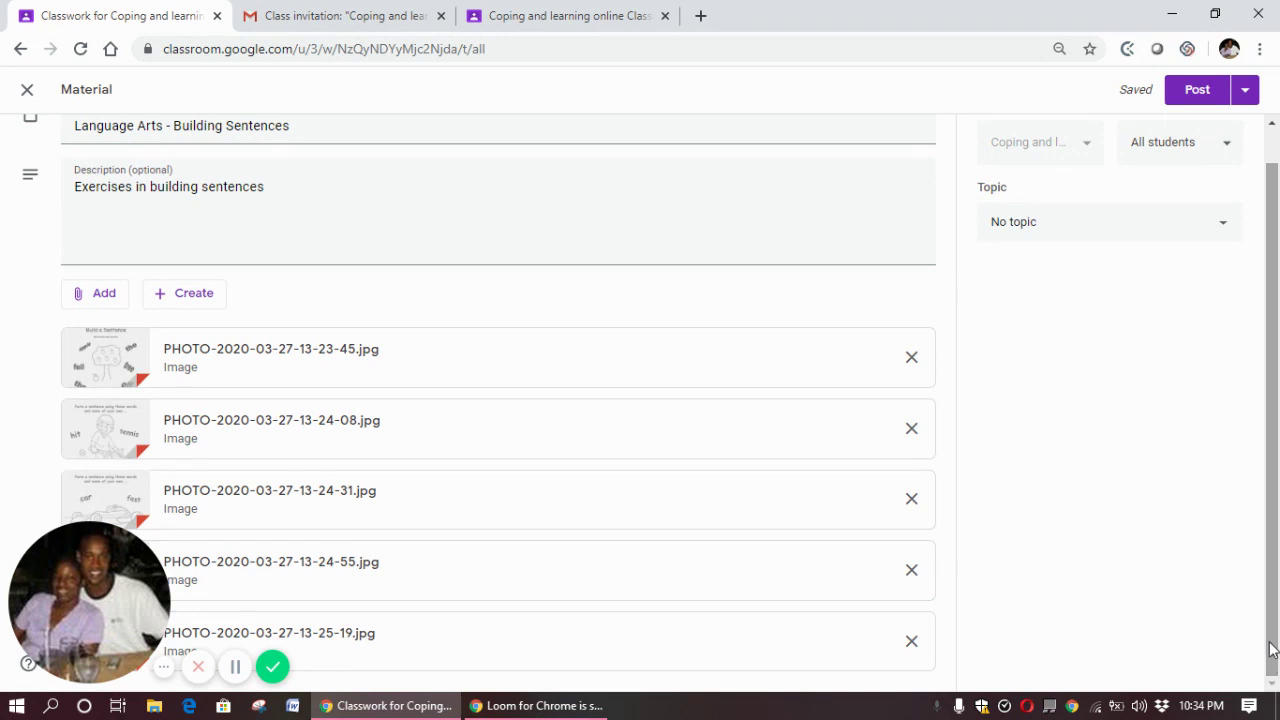
left_click_drag(1272, 650, 1276, 550)
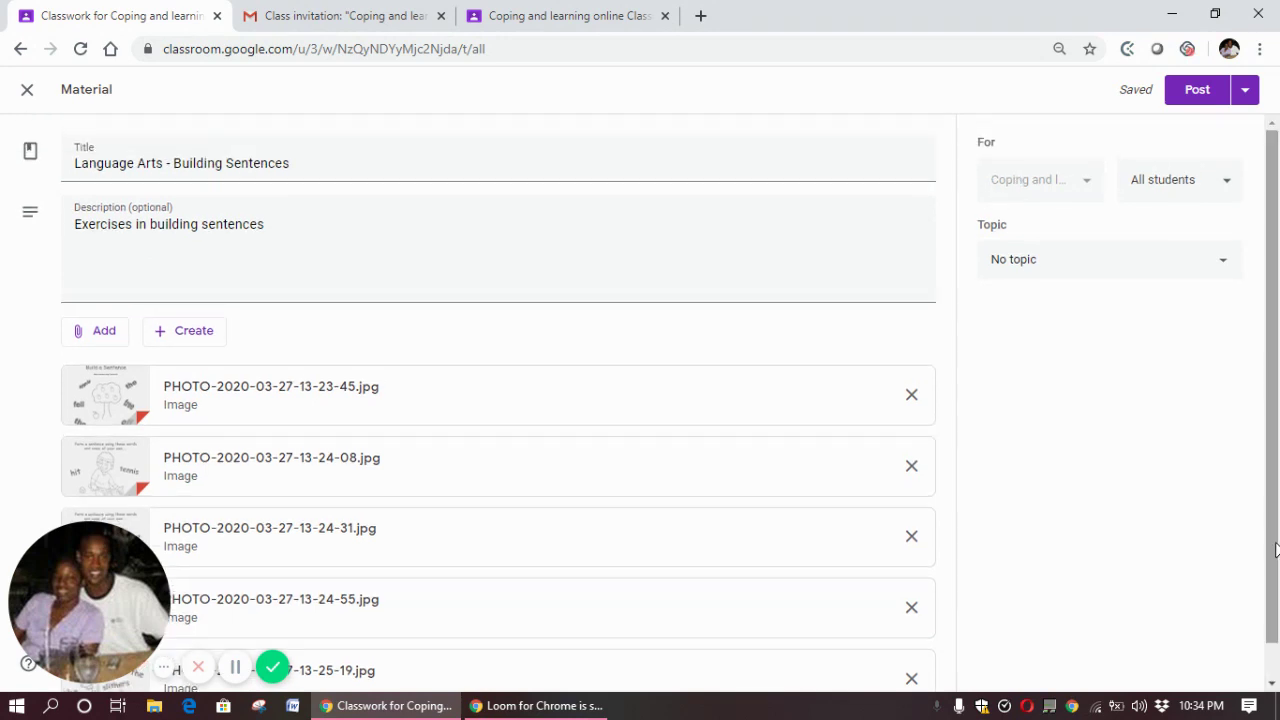
left_click(1079, 267)
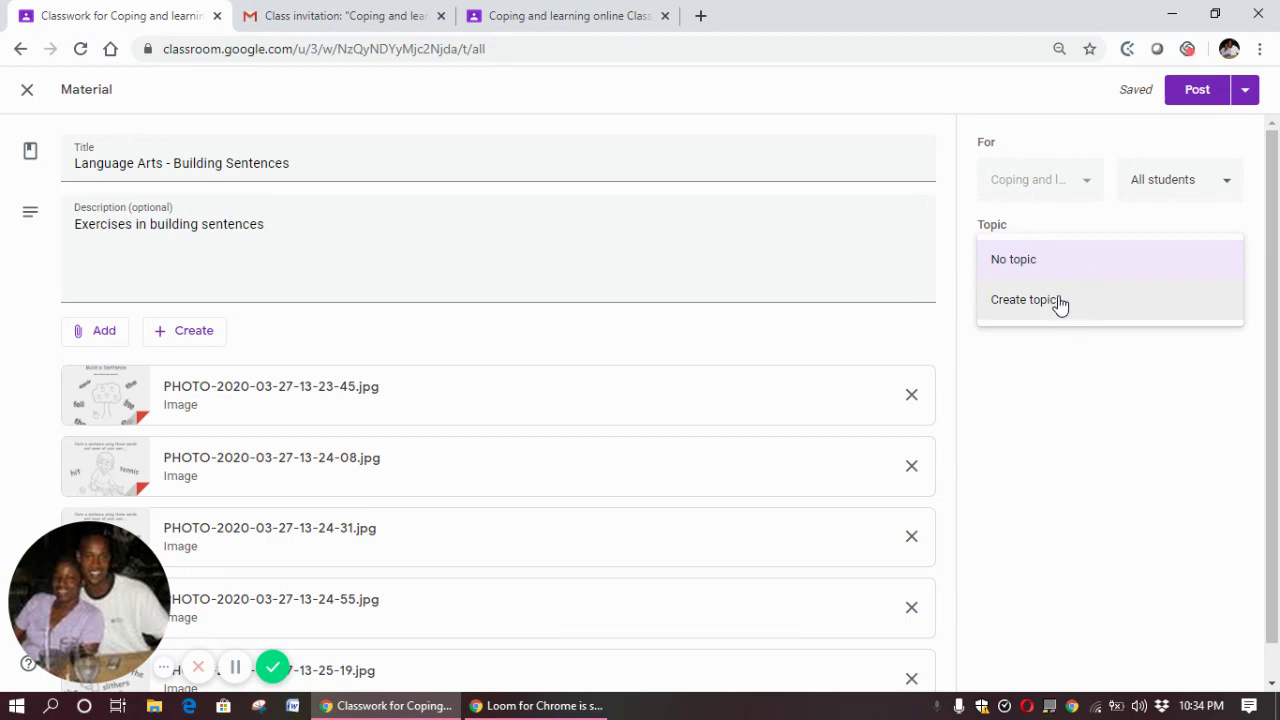
Create the topic 'Building Sentences', post the material, and dismiss the topic filters notice
left_click(1061, 302)
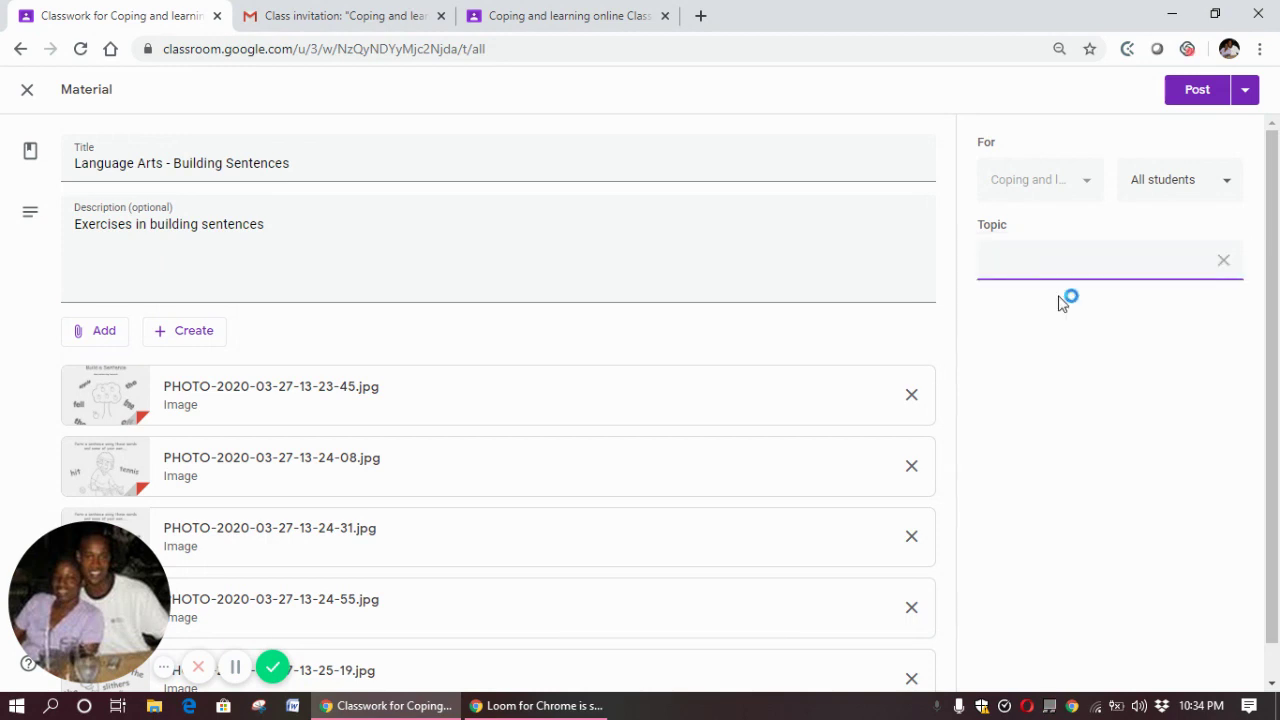
type("Building Sentences")
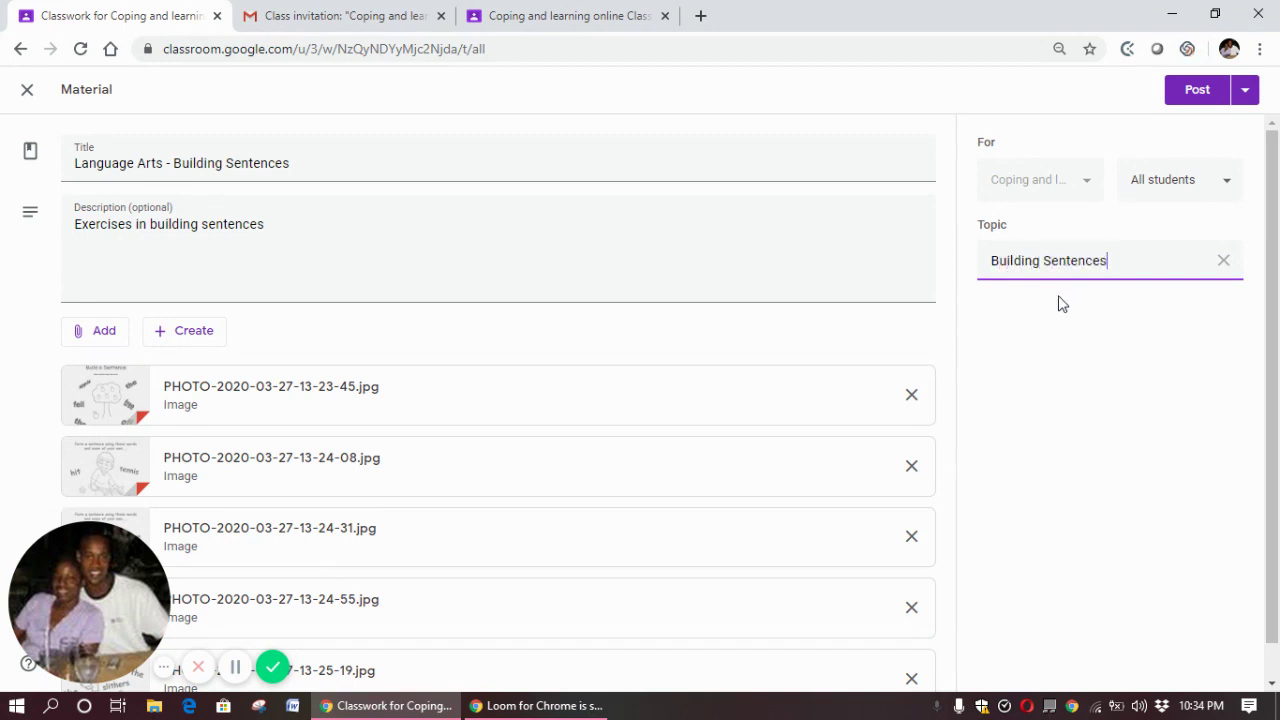
left_click(1191, 98)
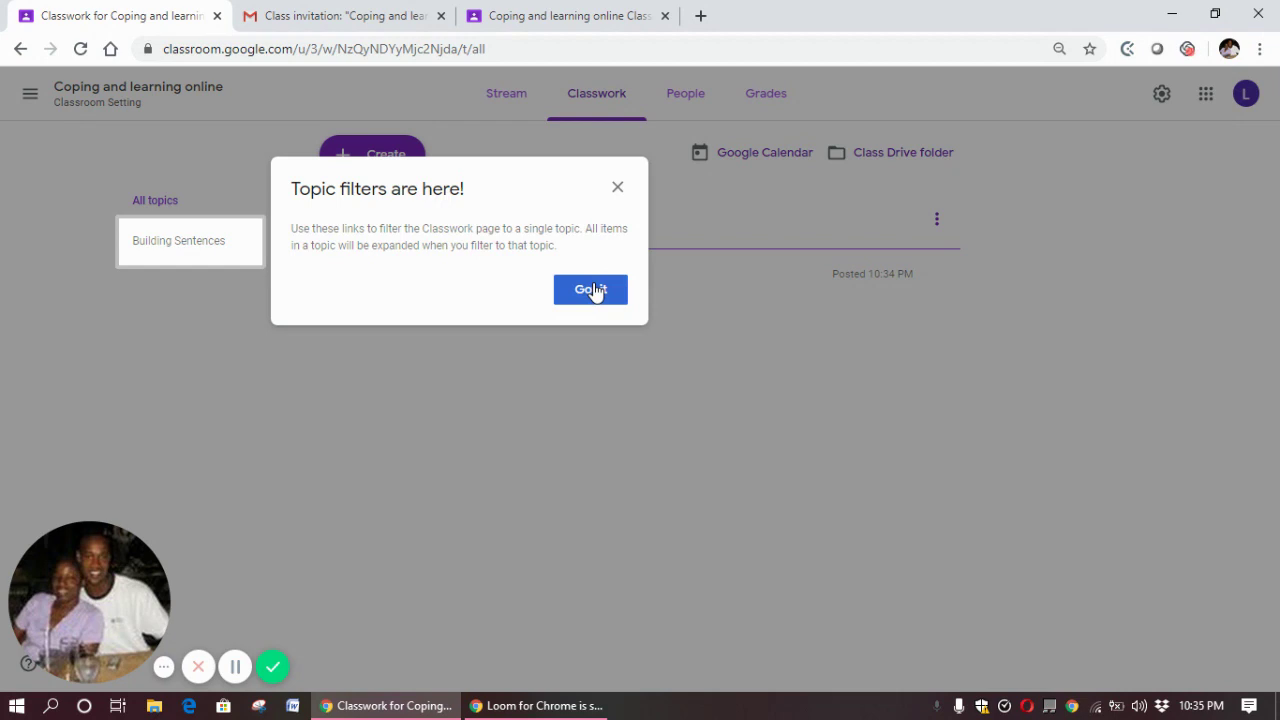
left_click(594, 291)
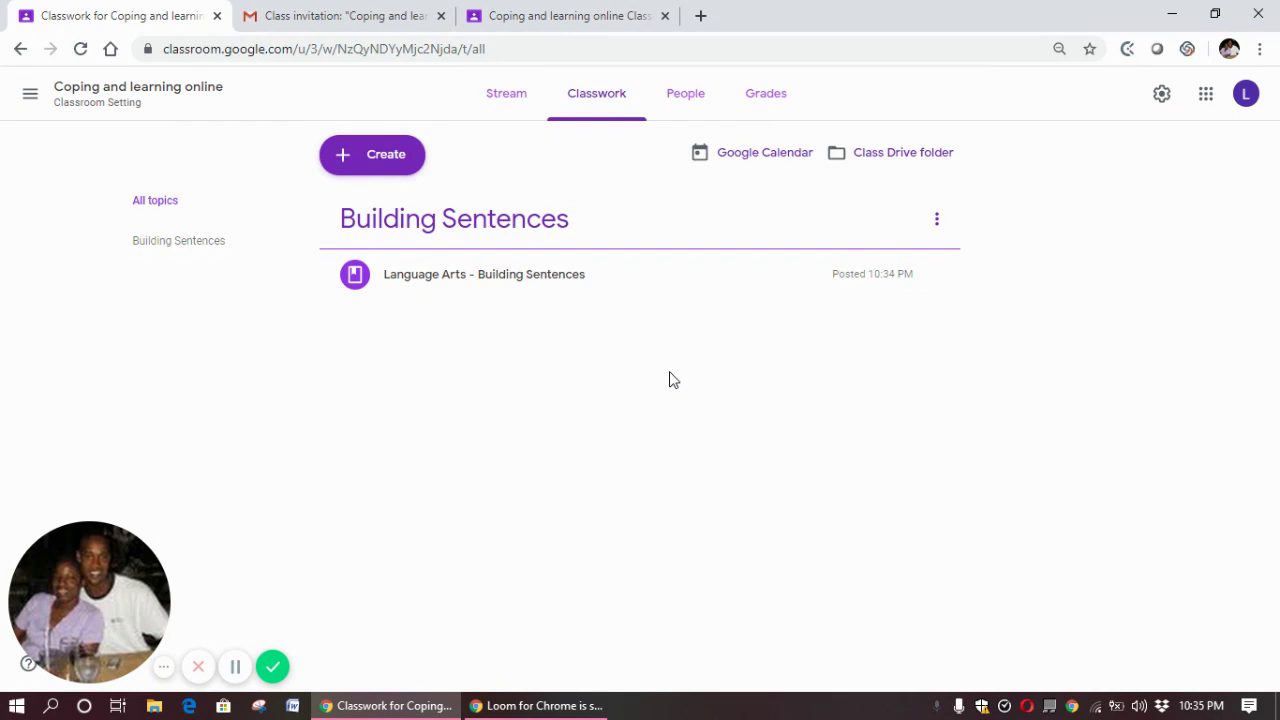
left_click(341, 16)
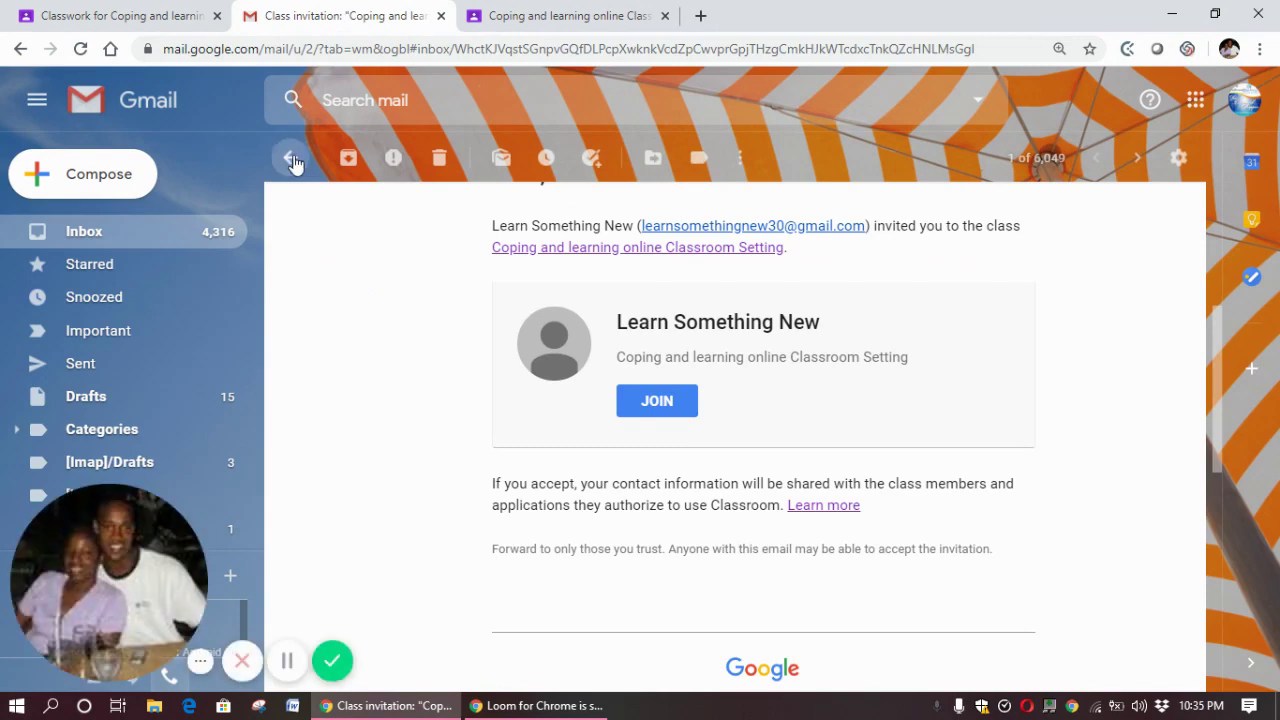
Refresh the Gmail inbox, open the 'New material' email, and follow its OPEN link
left_click(291, 161)
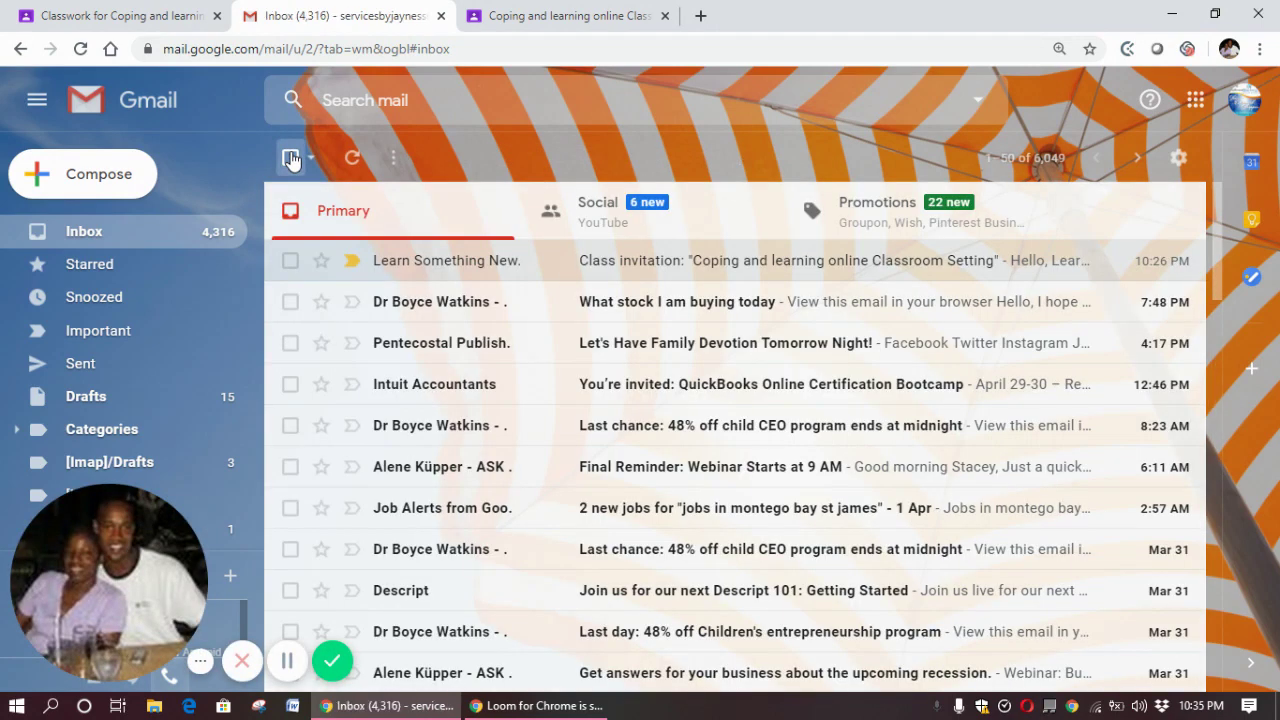
left_click(361, 158)
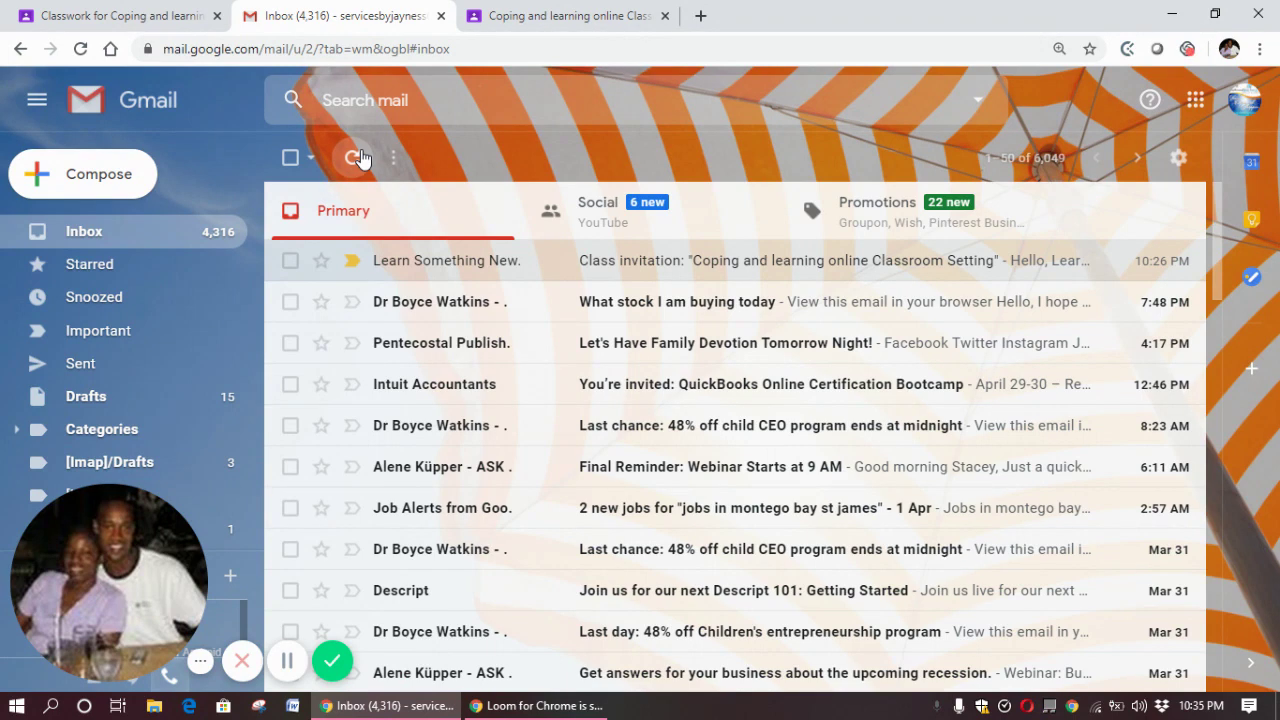
left_click(127, 12)
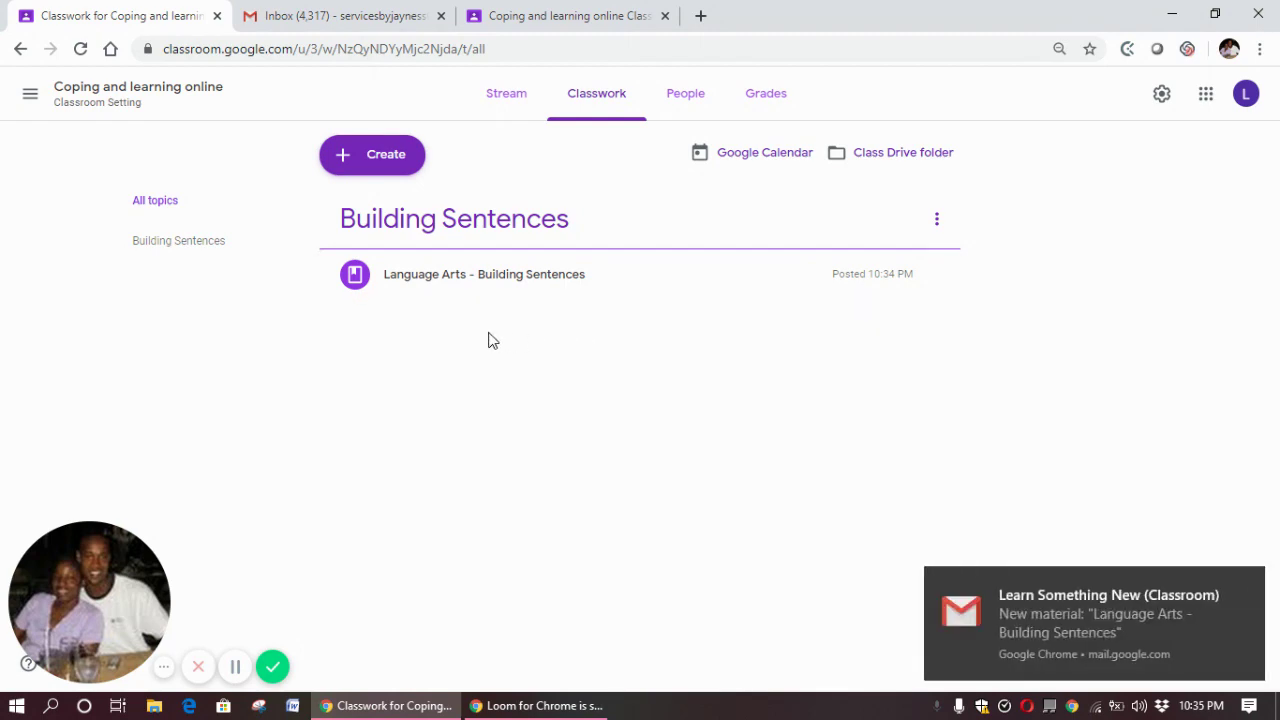
left_click(338, 16)
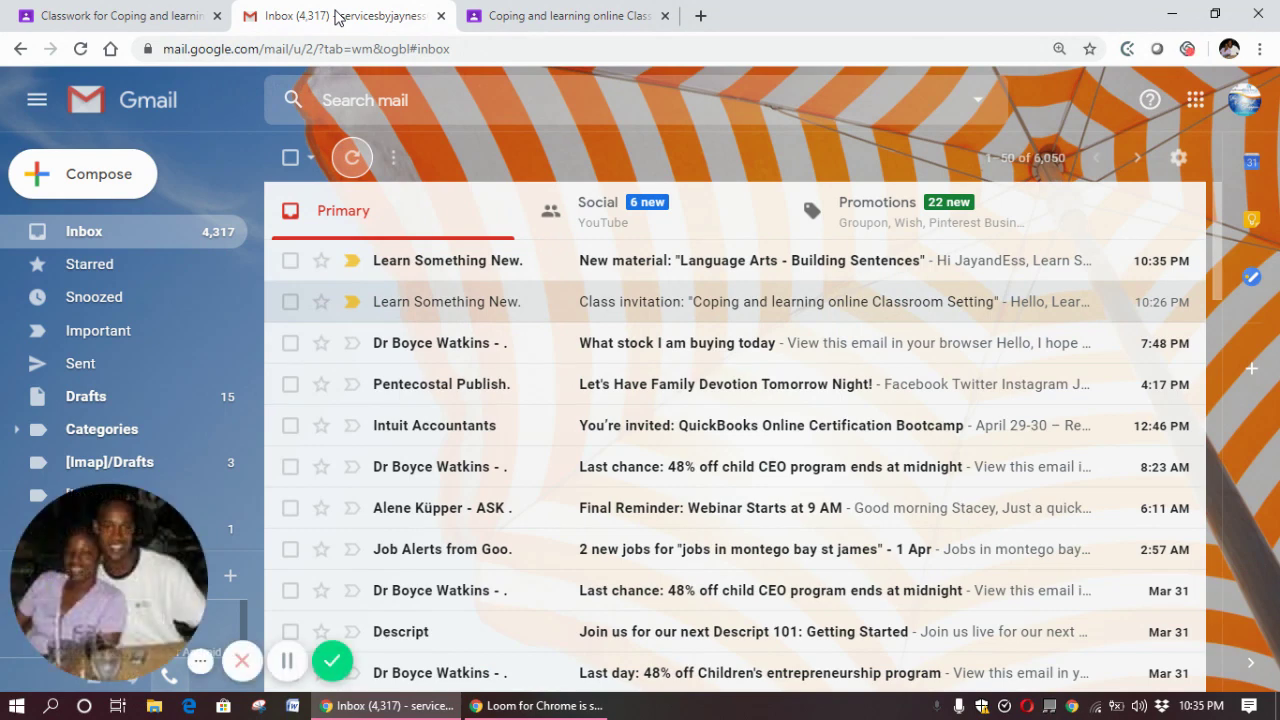
left_click(618, 262)
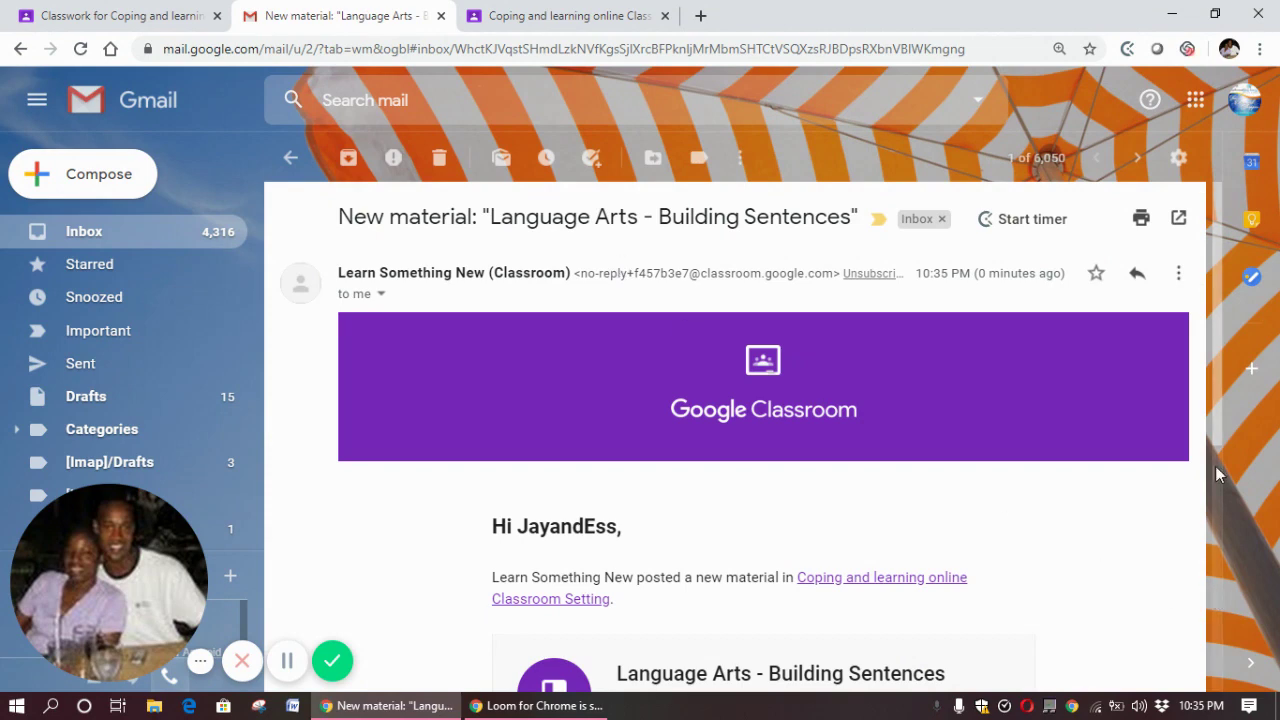
scroll(1220, 480, "down", 1)
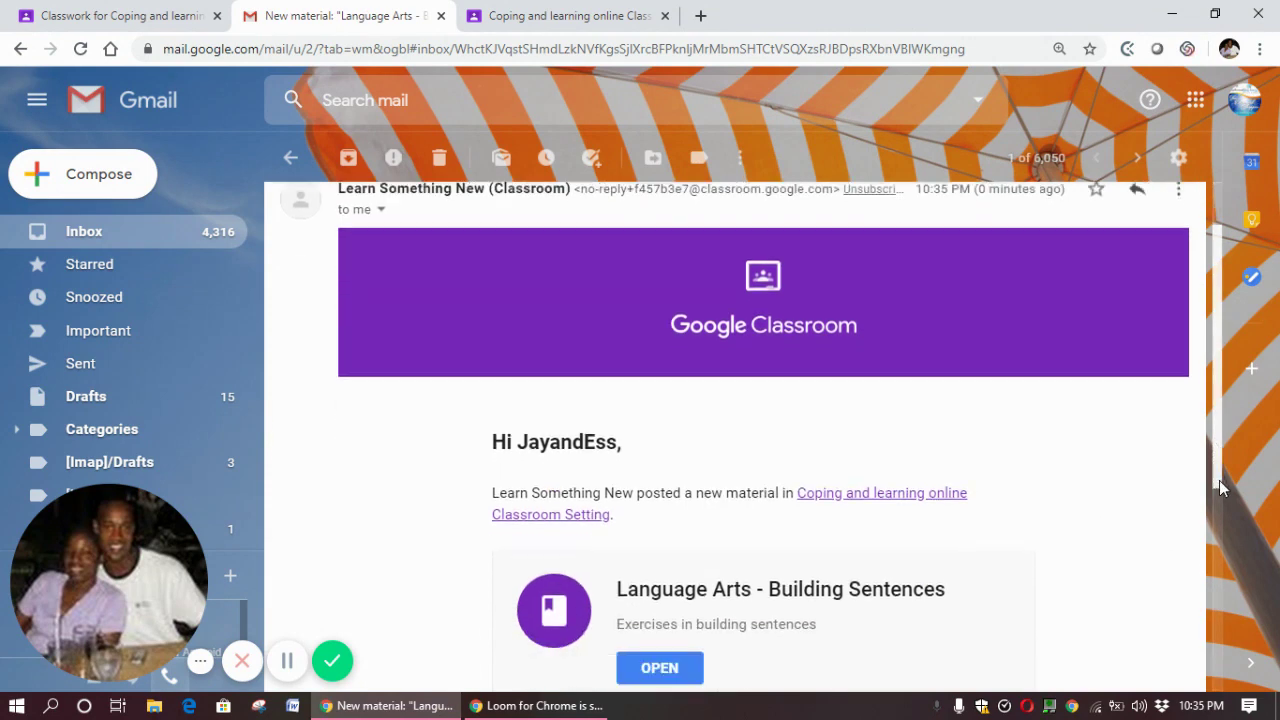
left_click_drag(1220, 487, 1220, 546)
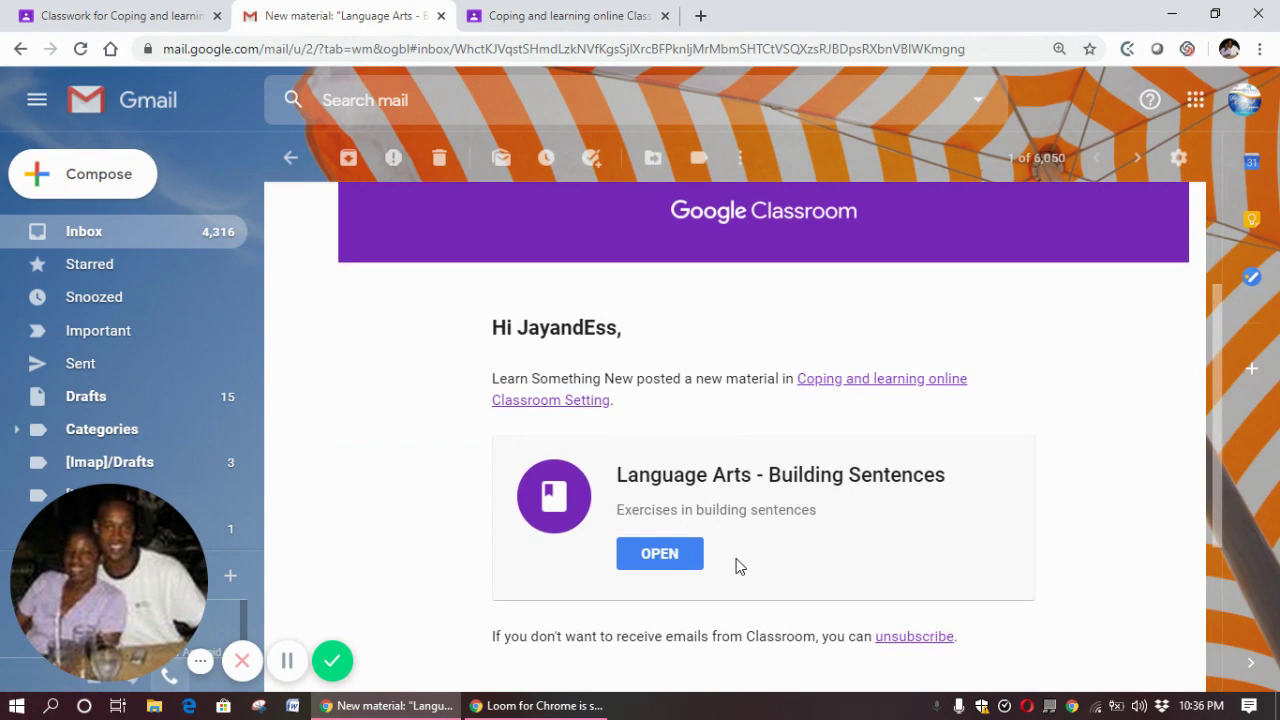
left_click(684, 556)
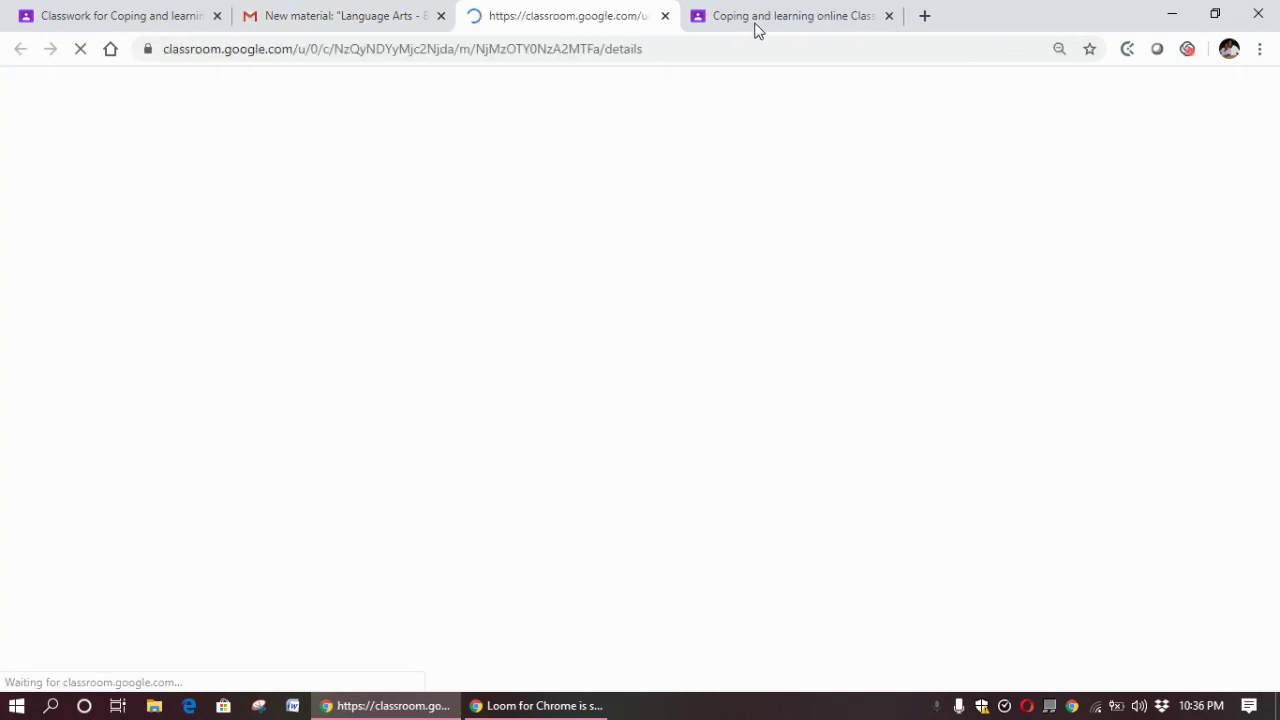
Close the extra tab and get back to the Classroom class list
left_click(888, 17)
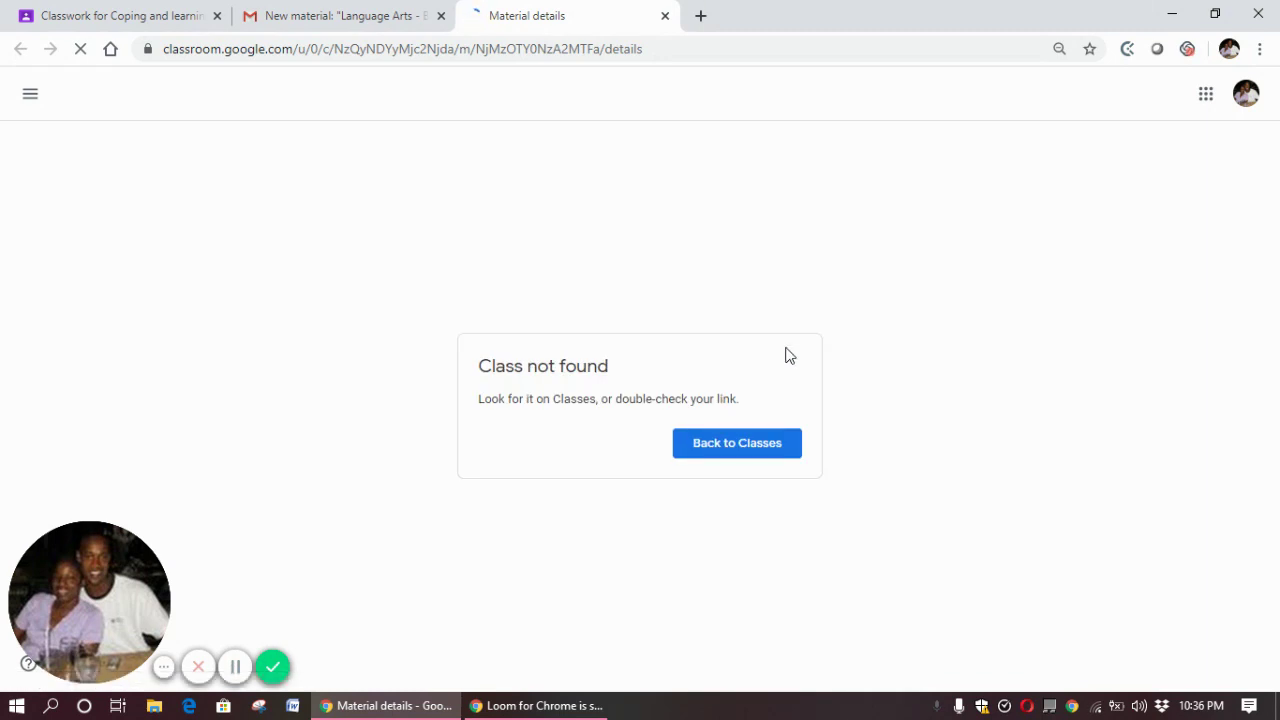
left_click(744, 450)
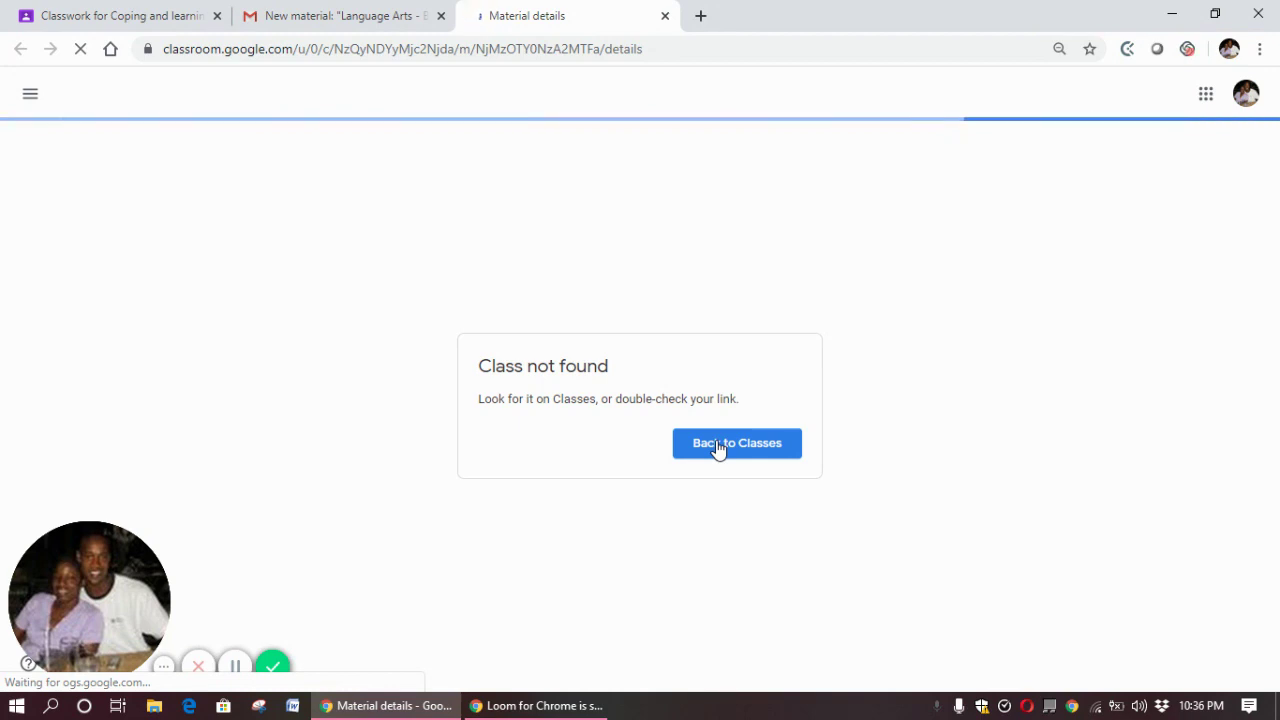
left_click(718, 447)
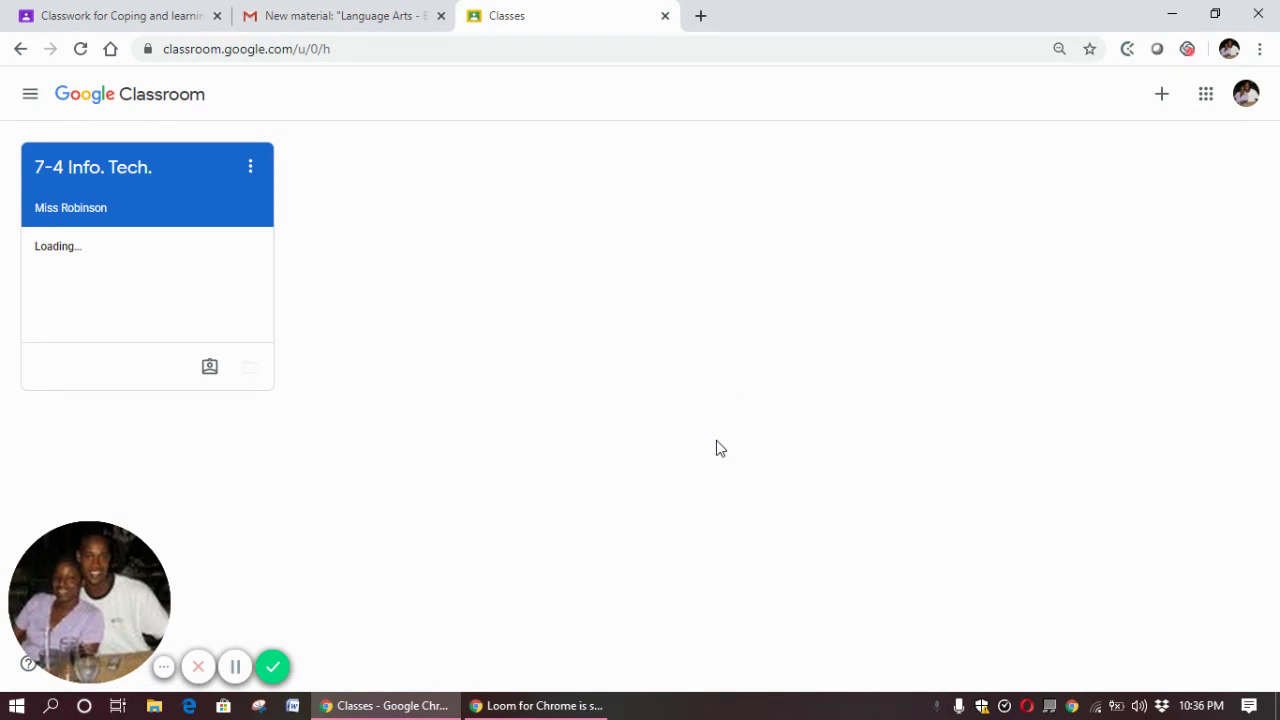
Switch to the student account, close the duplicate tab, and open the Coping and learning online class
left_click(1245, 95)
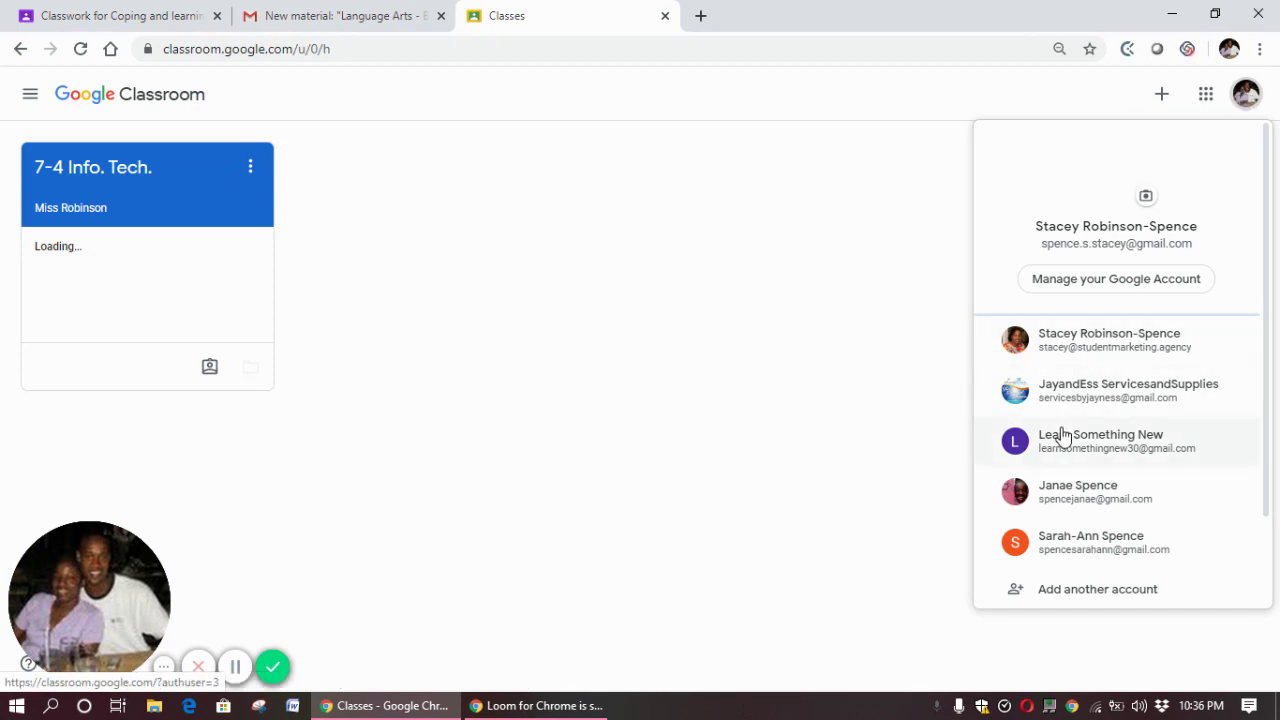
left_click(1077, 400)
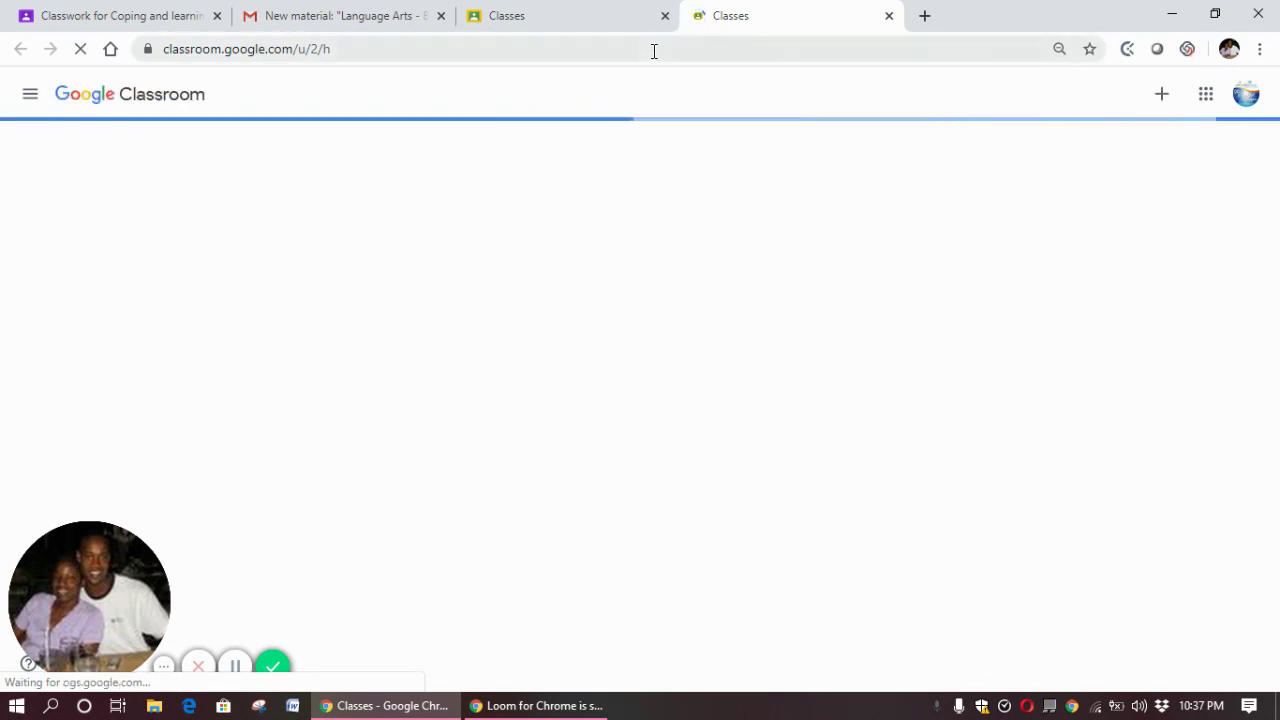
left_click(665, 16)
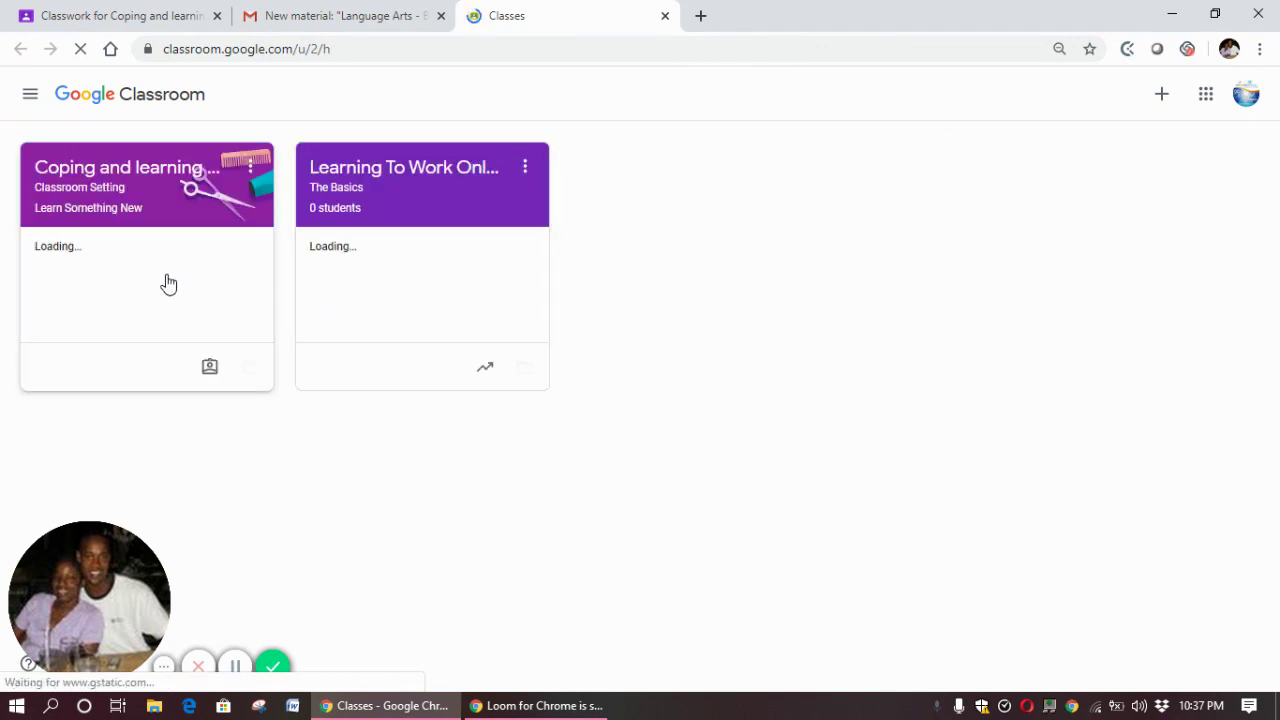
left_click(104, 190)
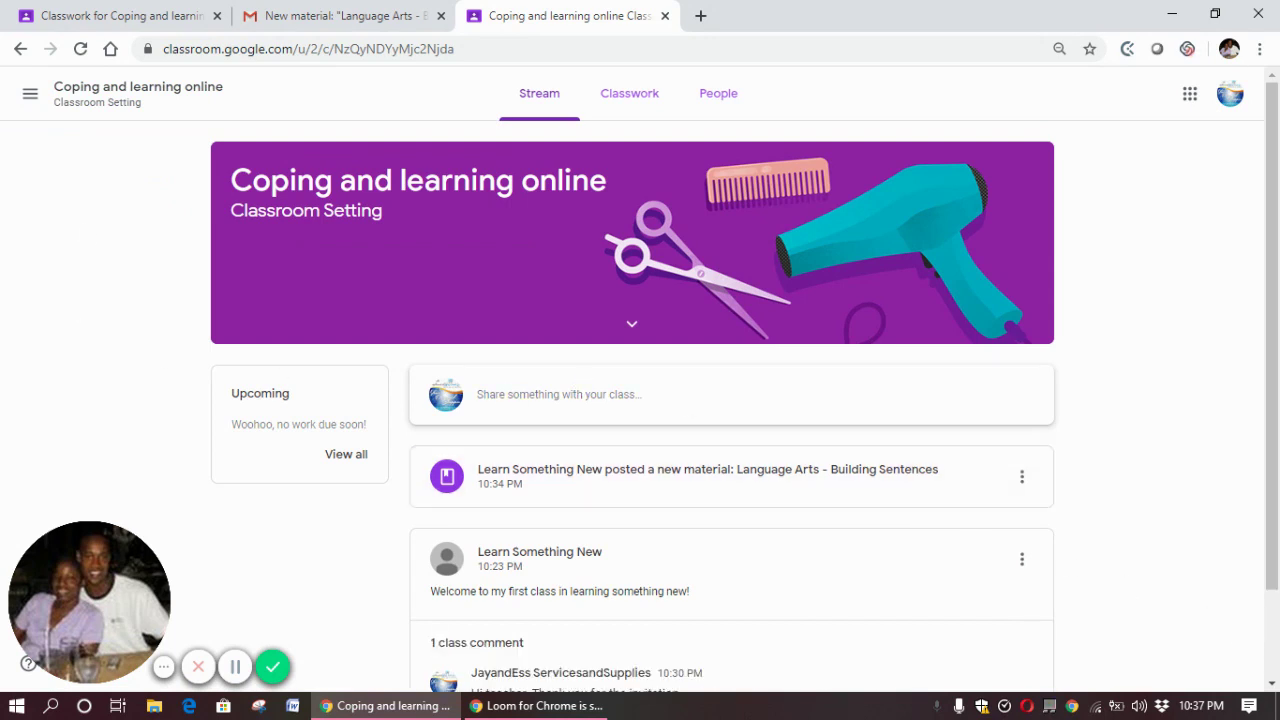
Open the Language Arts - Building Sentences post and view its first worksheet photo zoomed in
left_click(840, 484)
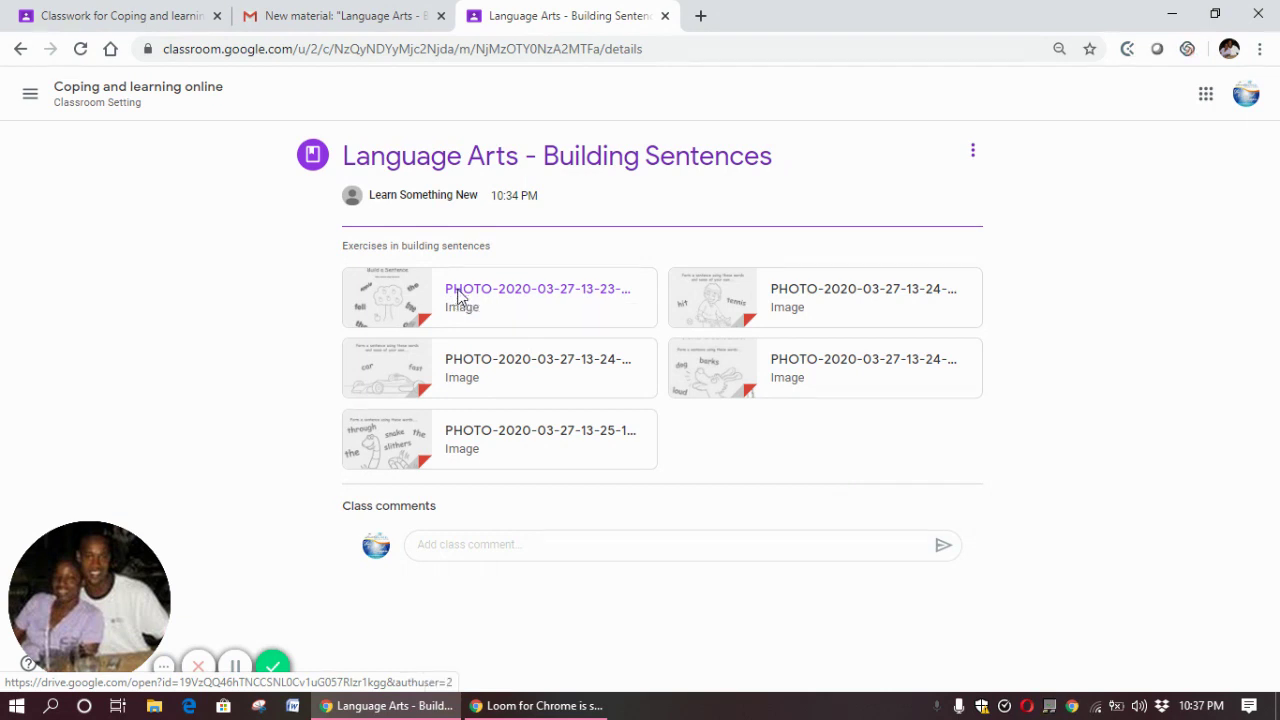
left_click(457, 290)
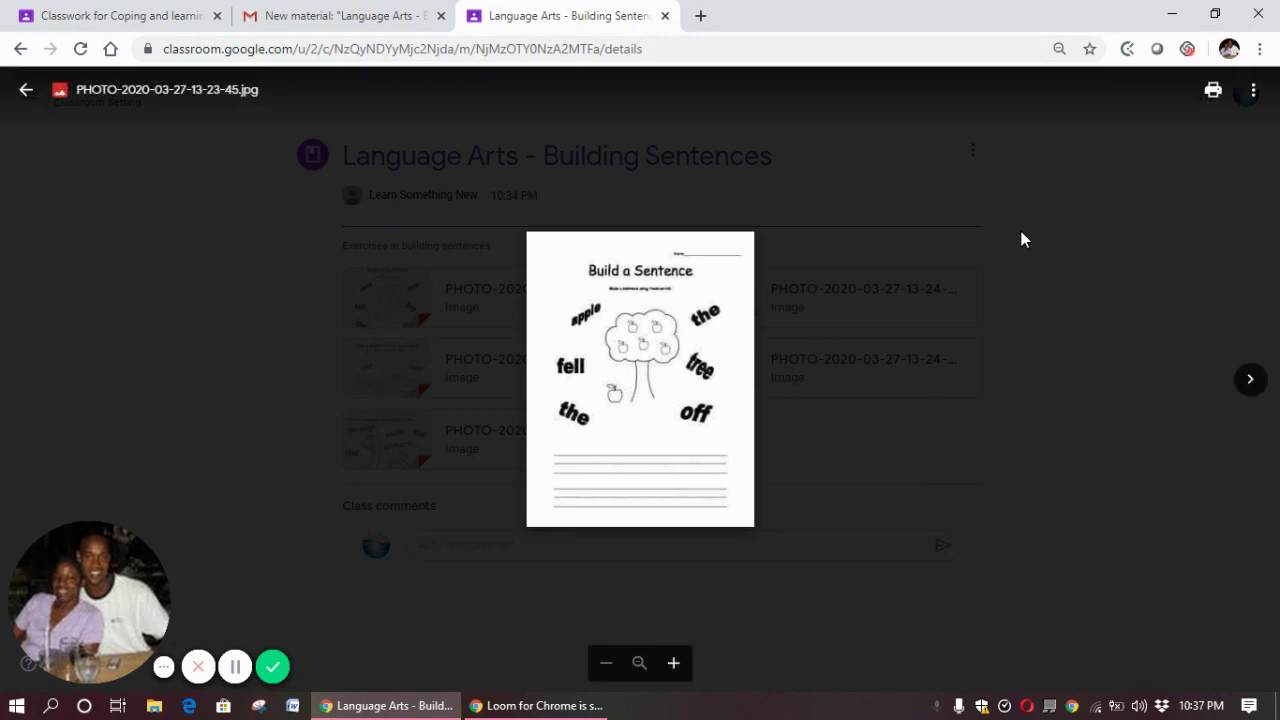
left_click(674, 665)
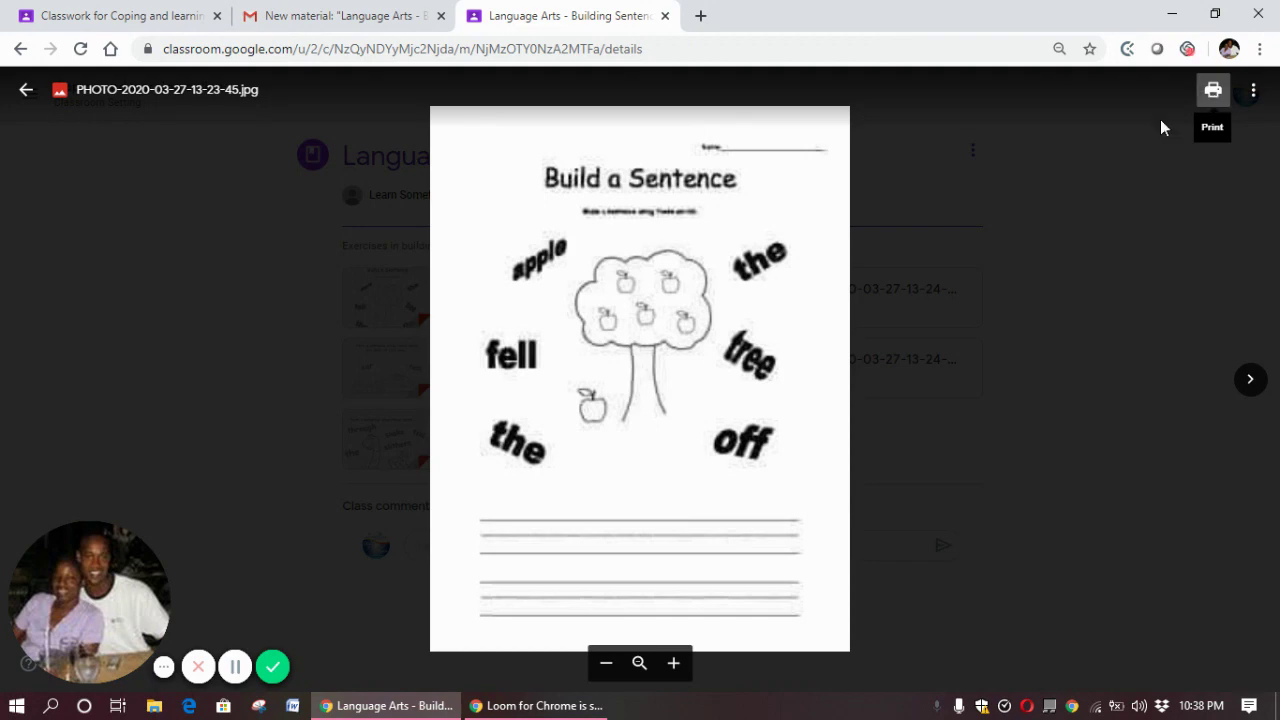
left_click(26, 90)
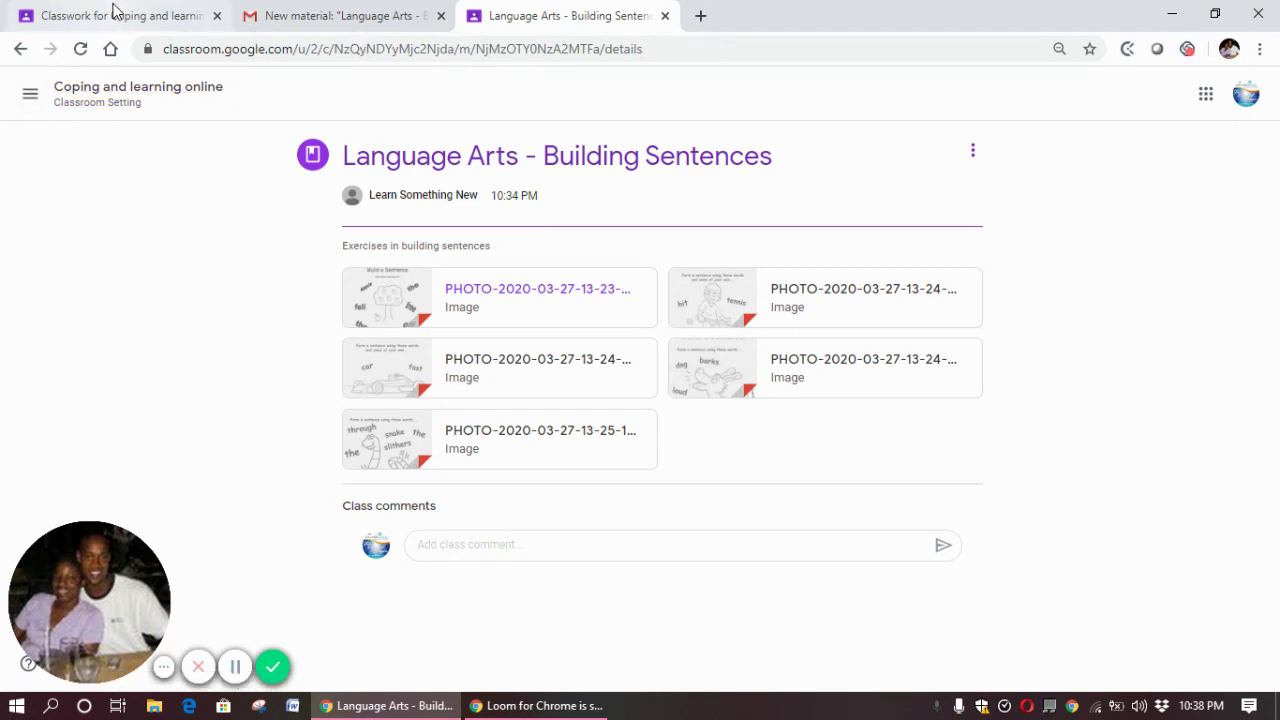
left_click(113, 8)
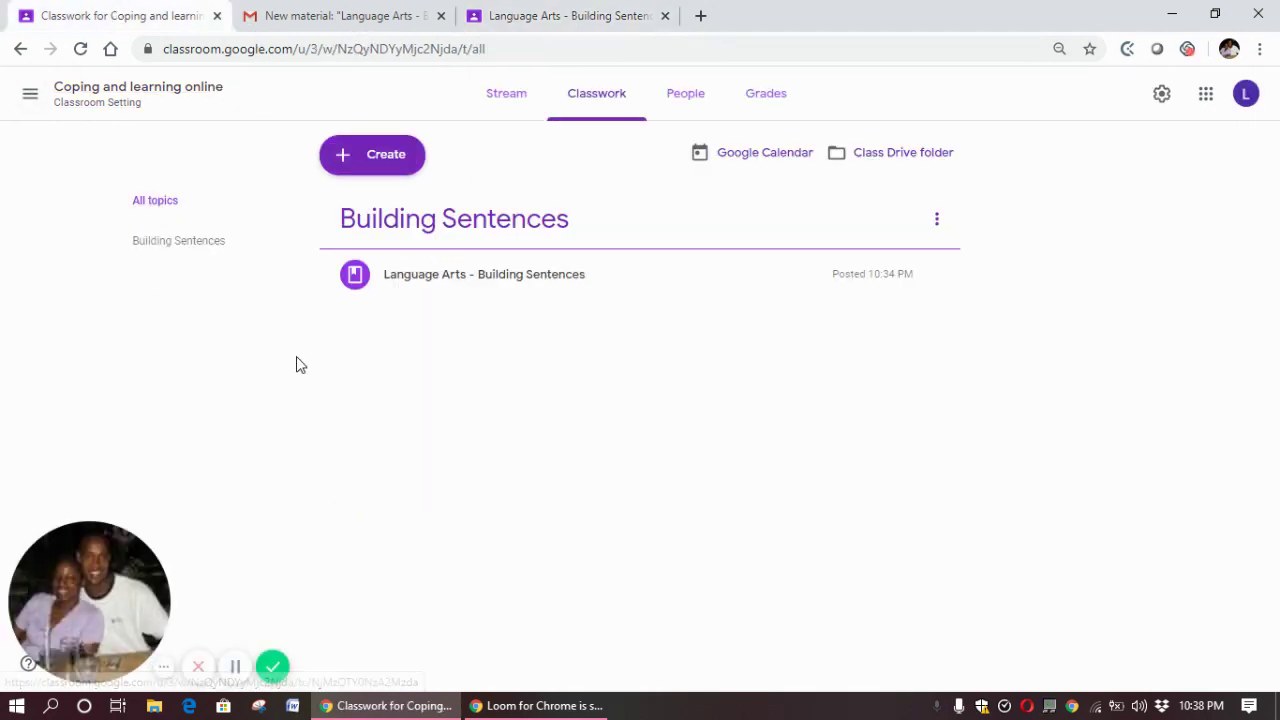
Glance at the Grades page, then start a new assignment from Classwork's Create menu
left_click(757, 98)
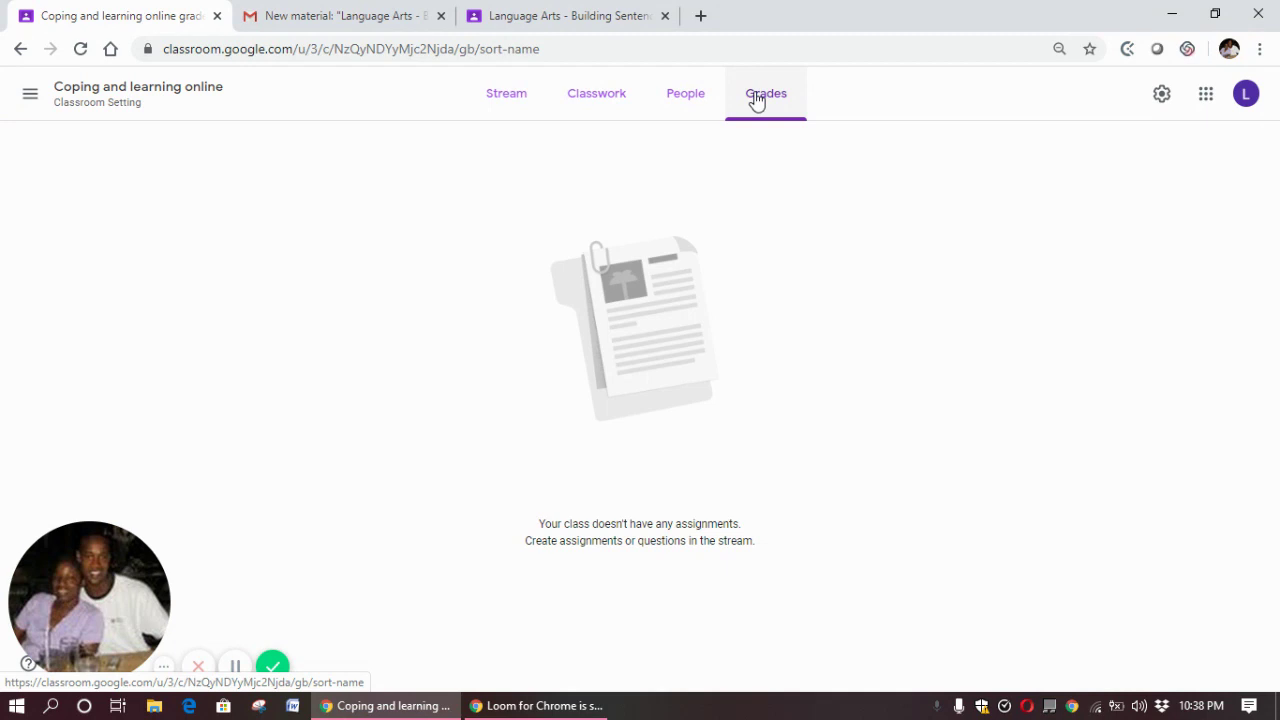
left_click(601, 99)
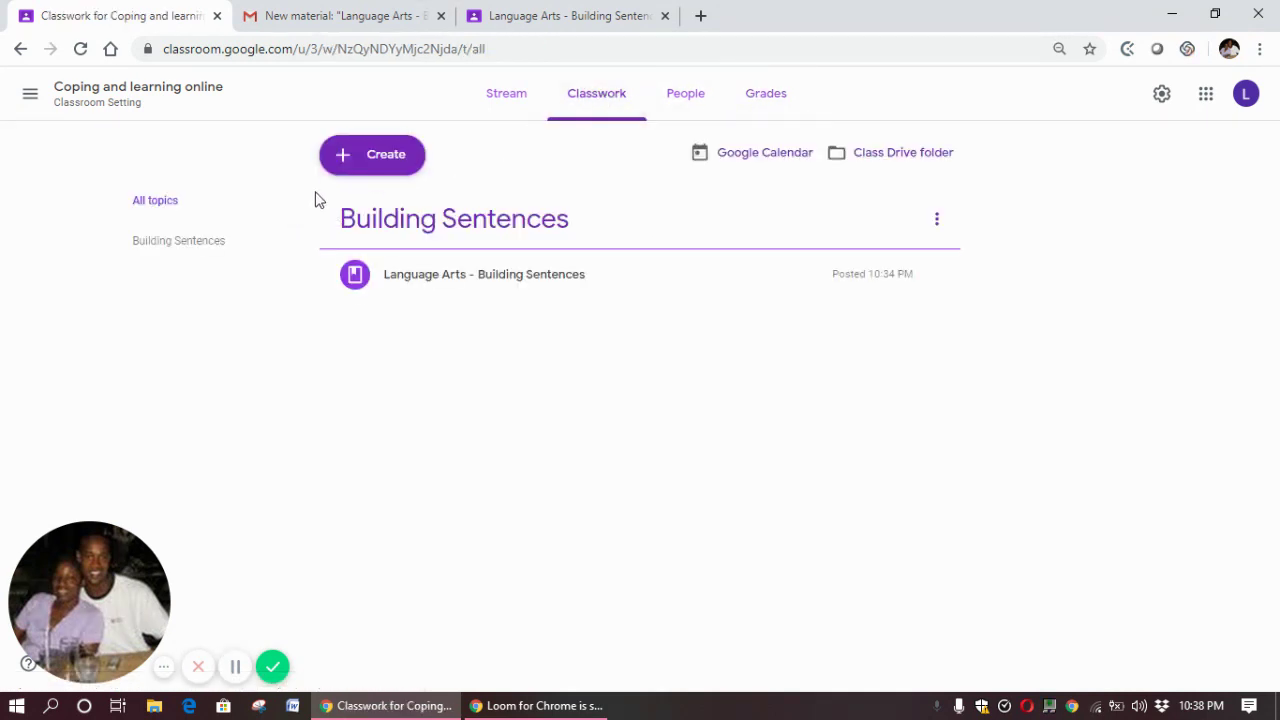
left_click(360, 164)
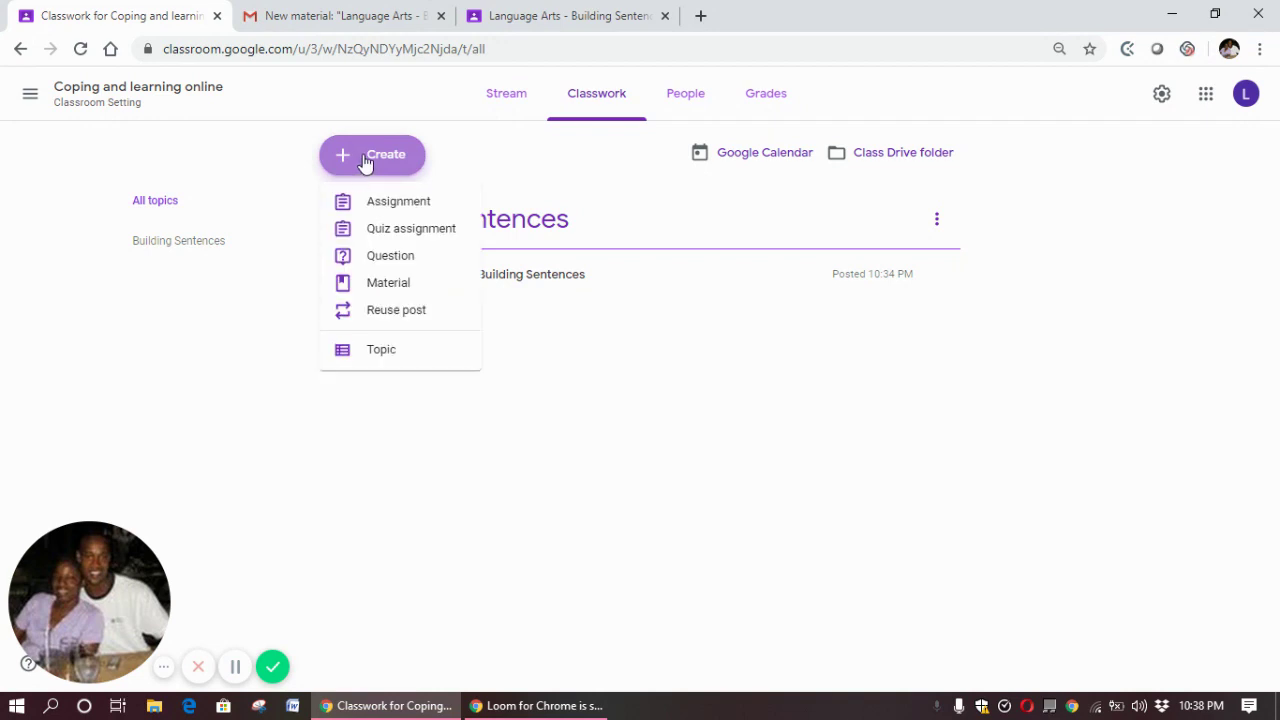
left_click(386, 203)
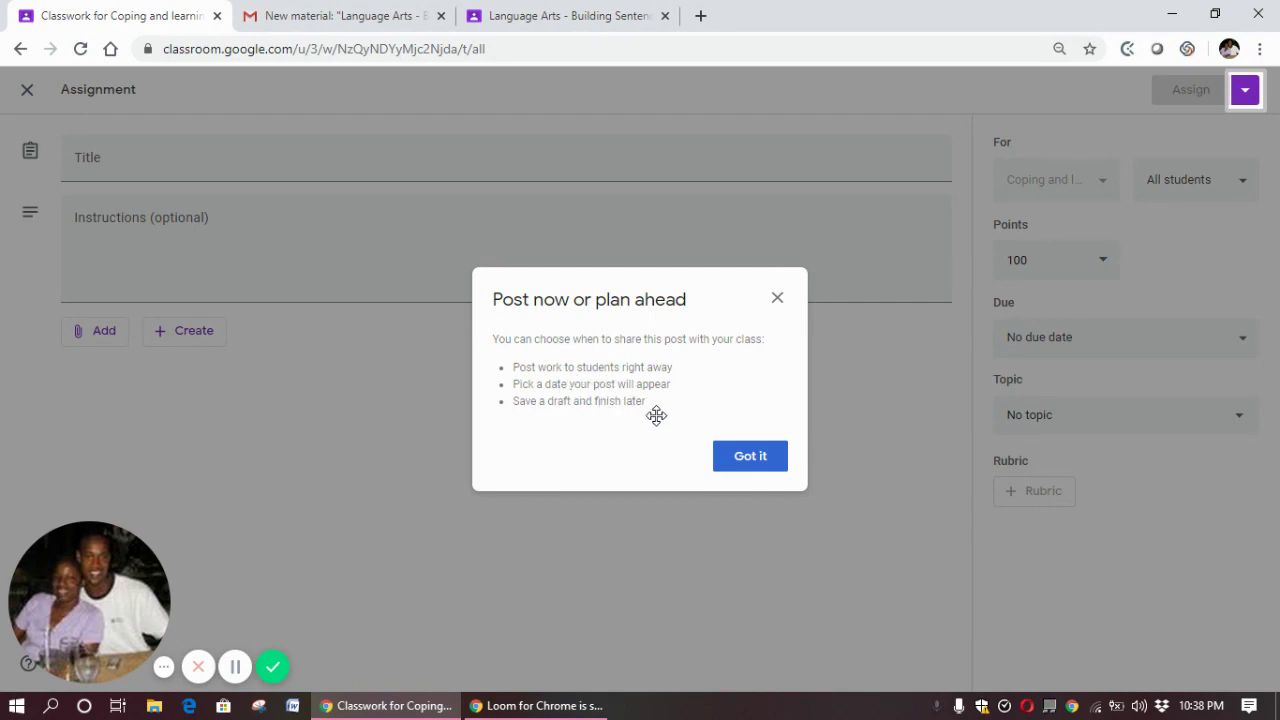
Title the assignment 'Random Assignment' with instructions 'Answer all questions and return to me'
left_click(773, 465)
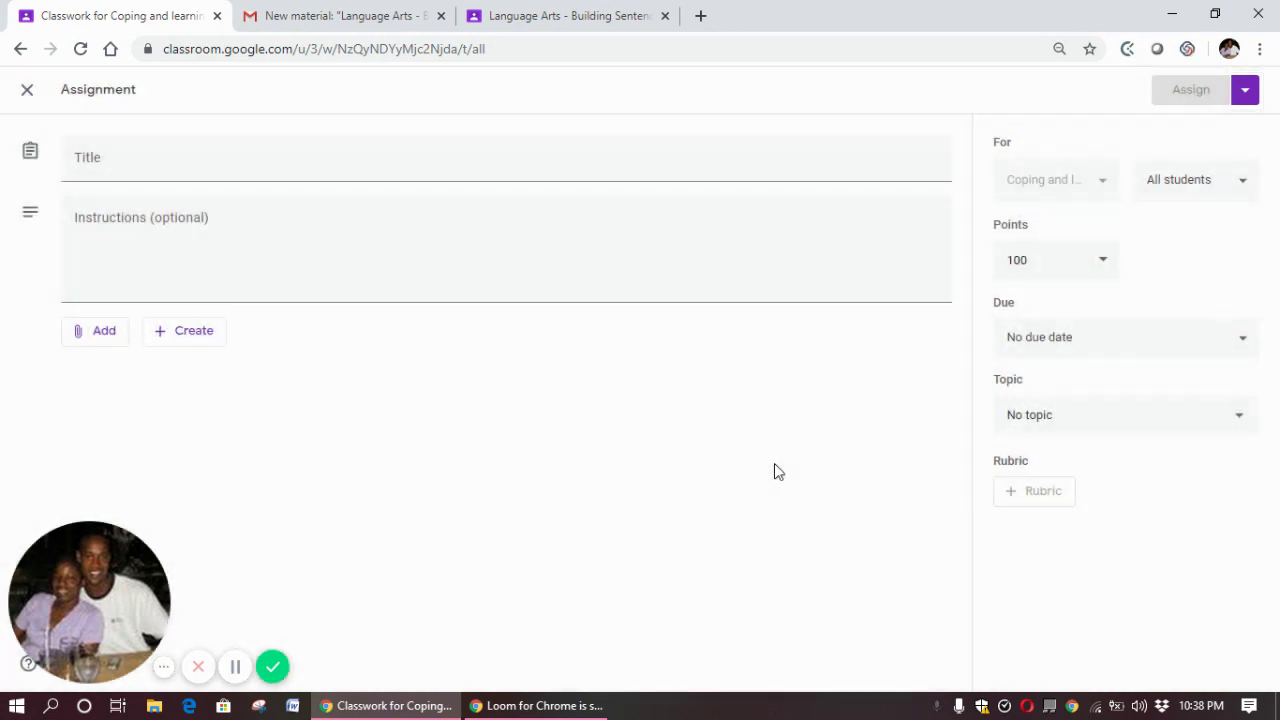
left_click(315, 156)
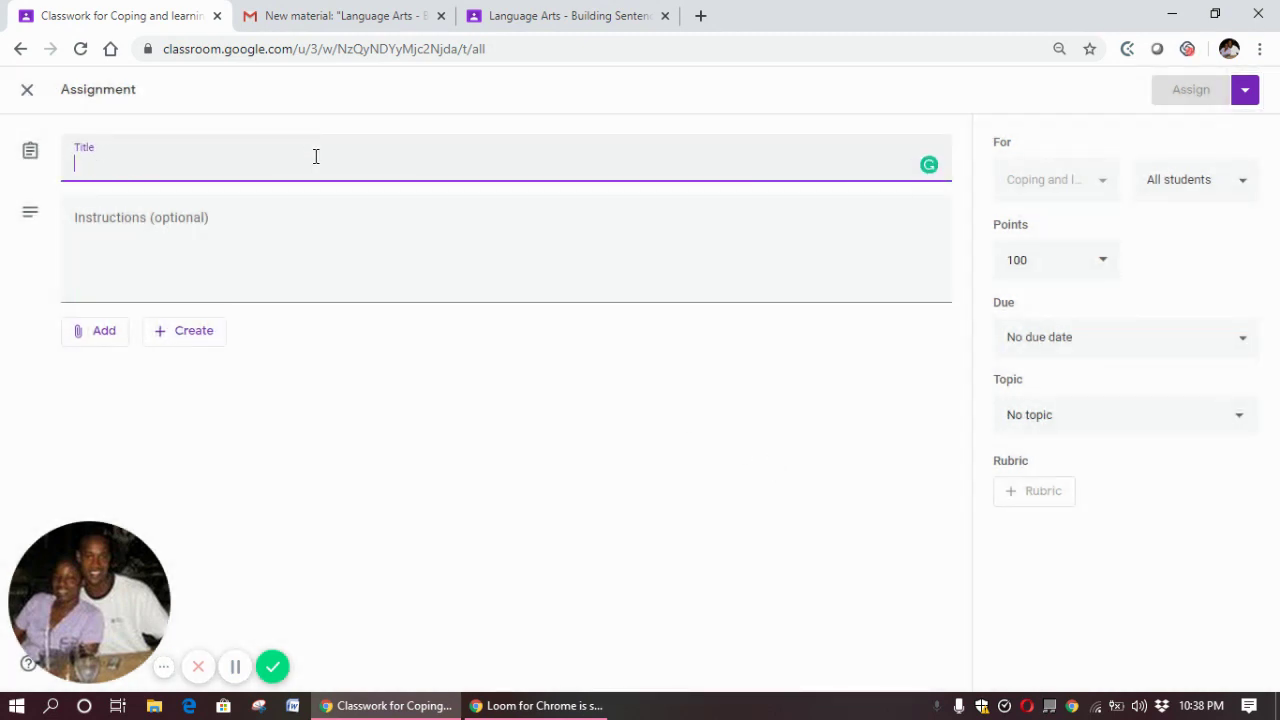
type("Random")
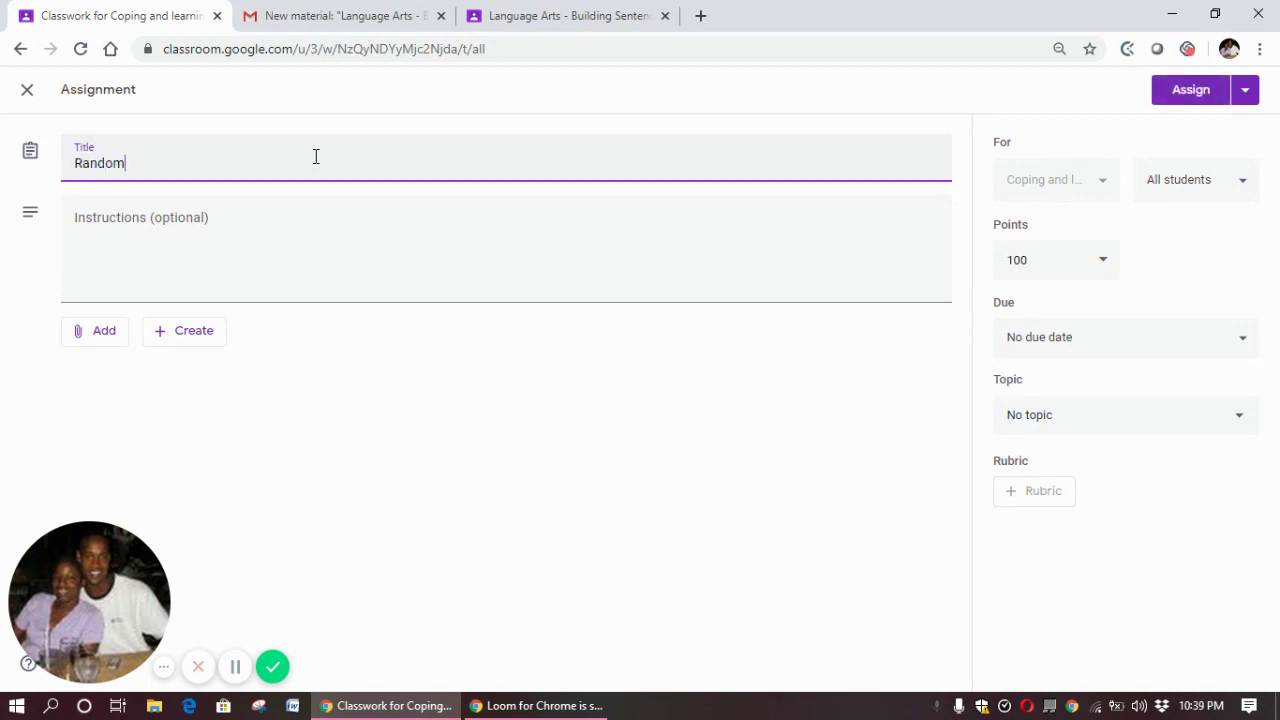
type(" Assignment")
left_click(296, 230)
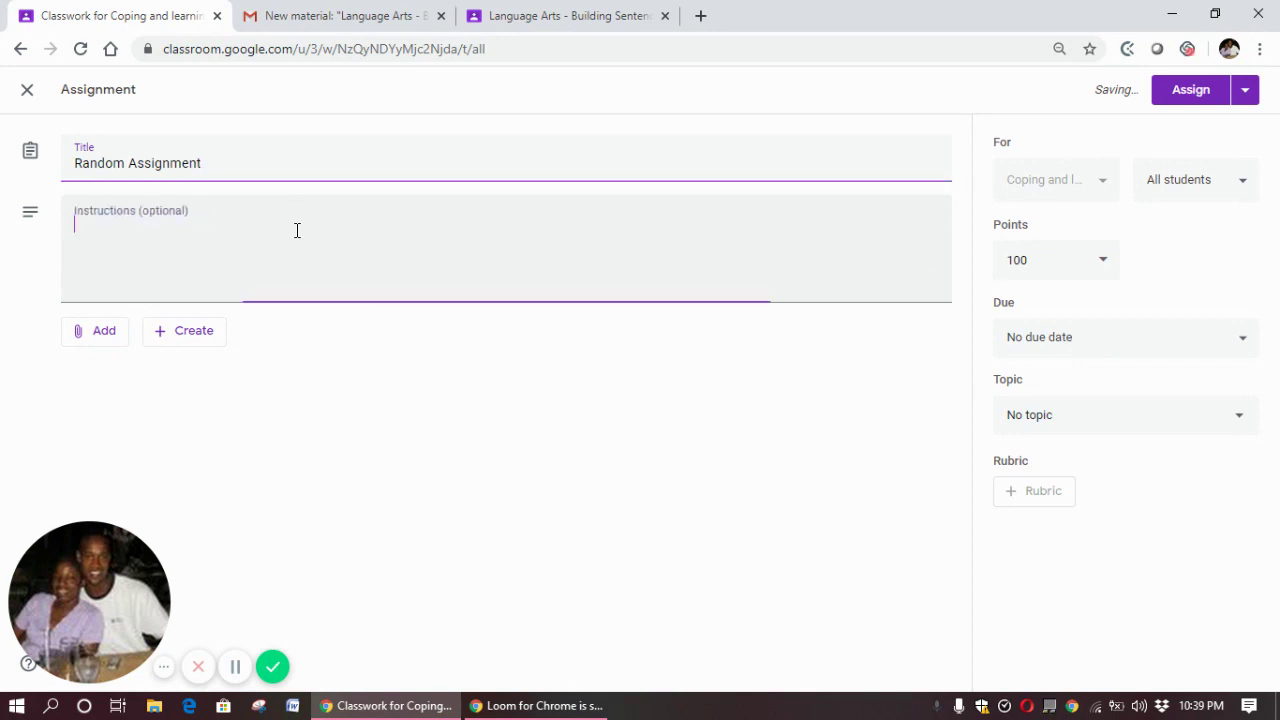
type("Answer a")
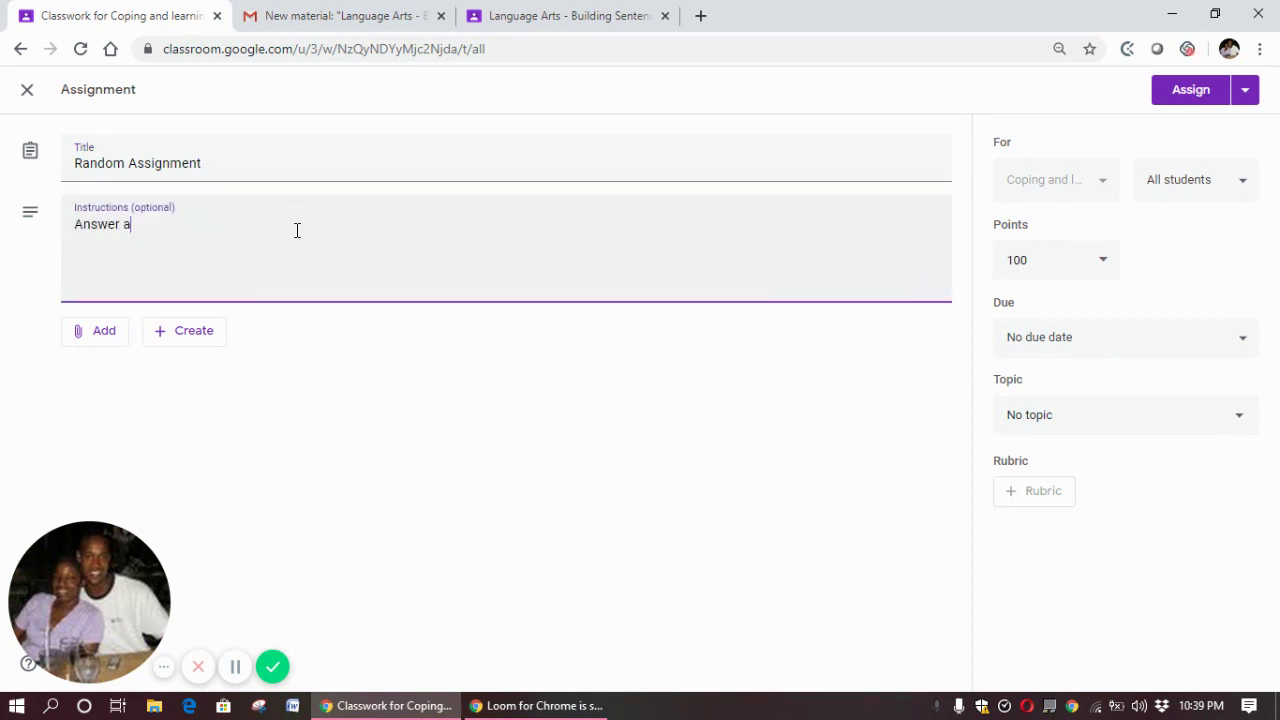
type("ll quest")
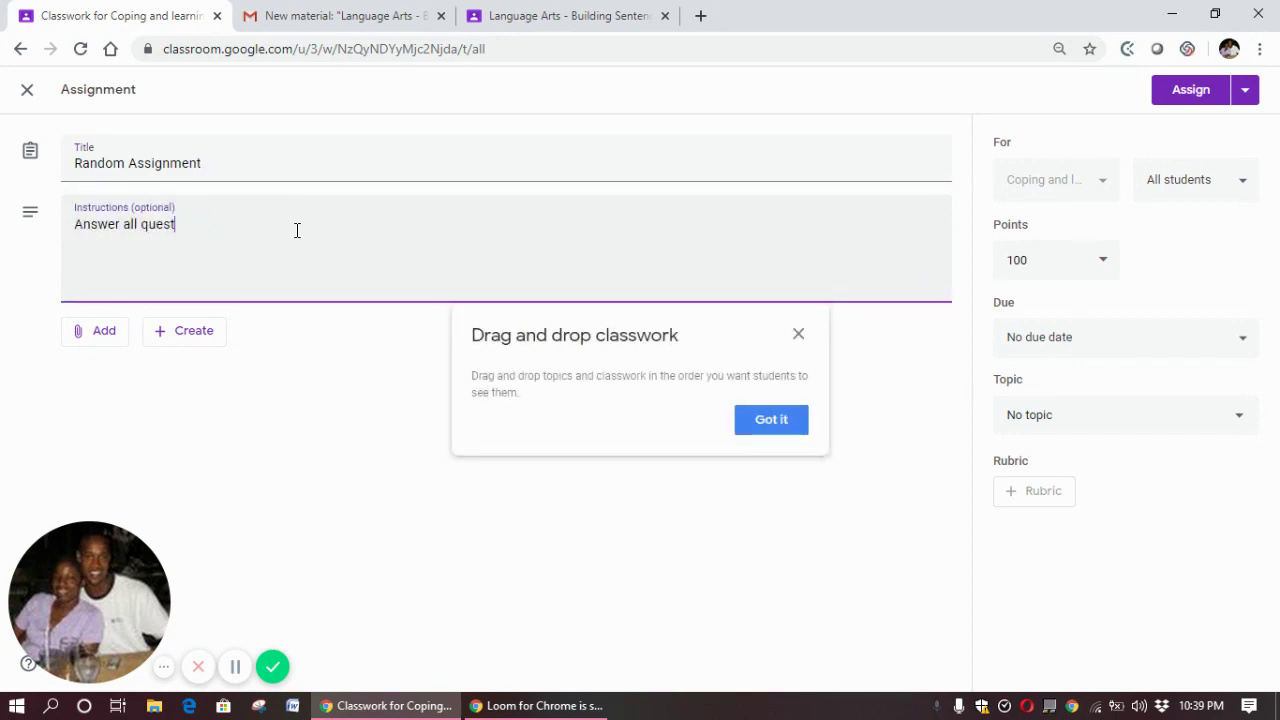
type("ions and return")
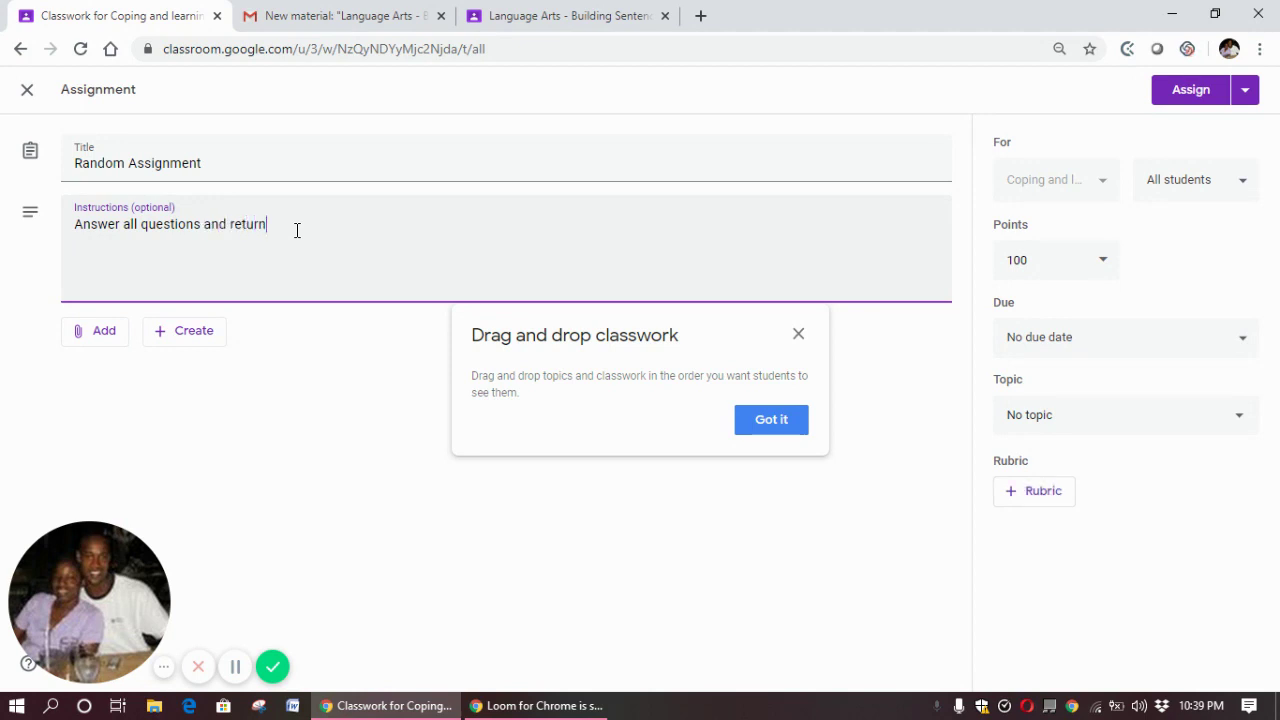
type(" to me")
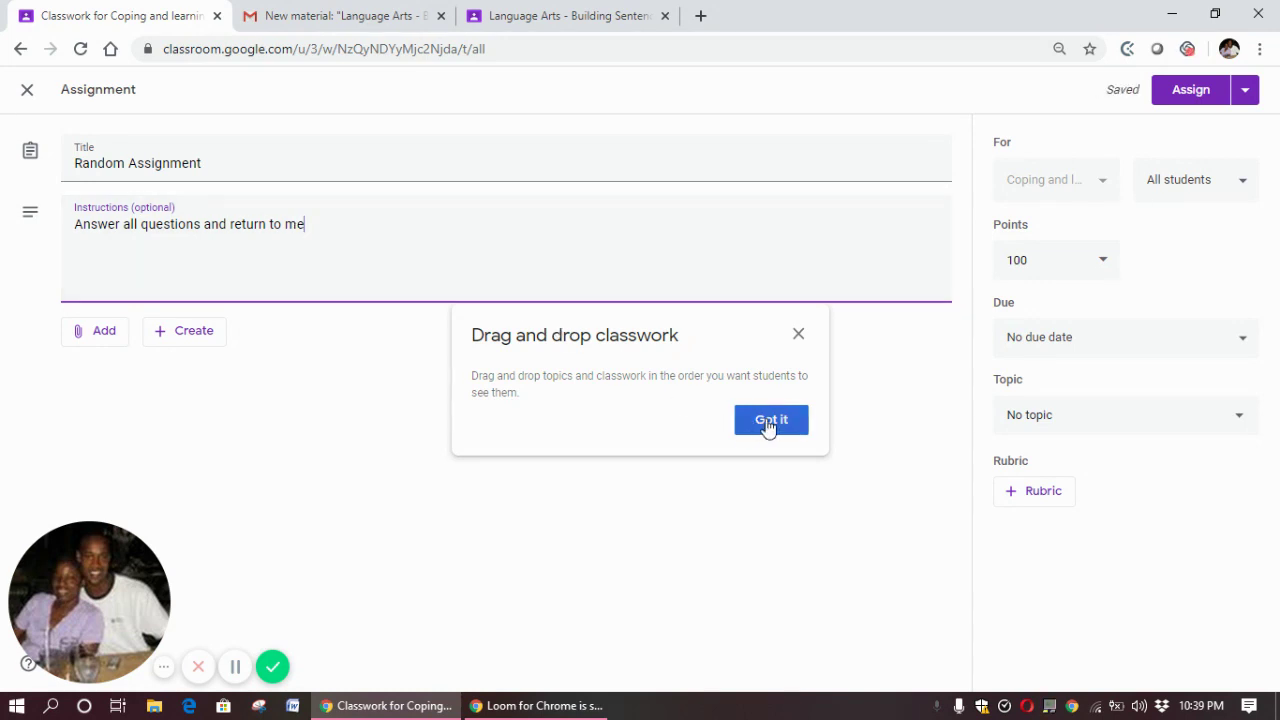
left_click(766, 428)
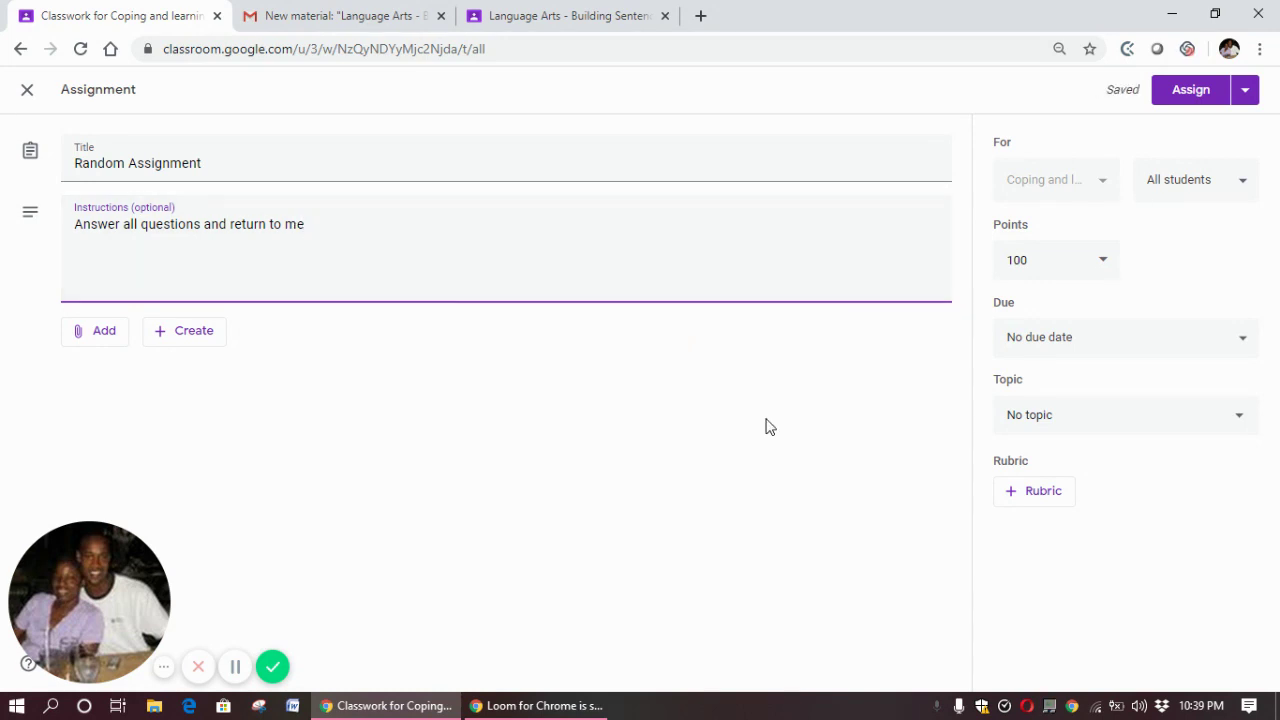
left_click(1104, 264)
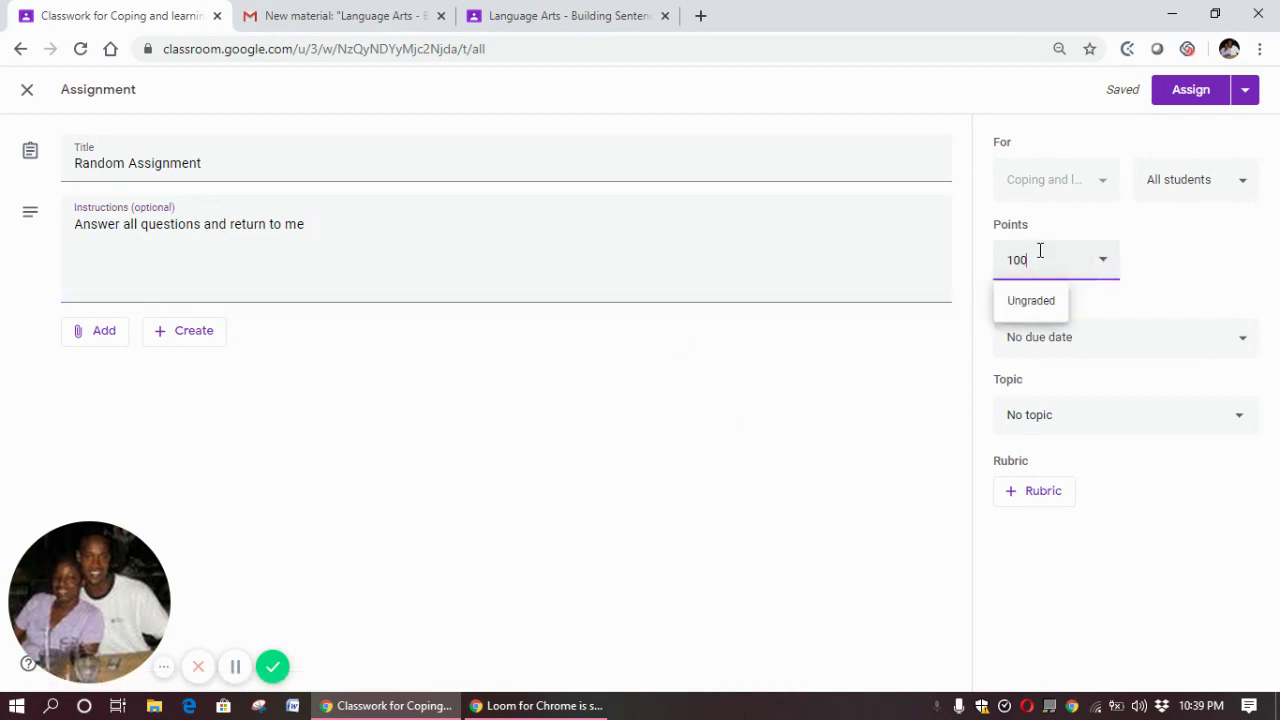
Keep 100 points and set the due date to Mon, Apr 6 at 11:59 PM
left_click(1207, 237)
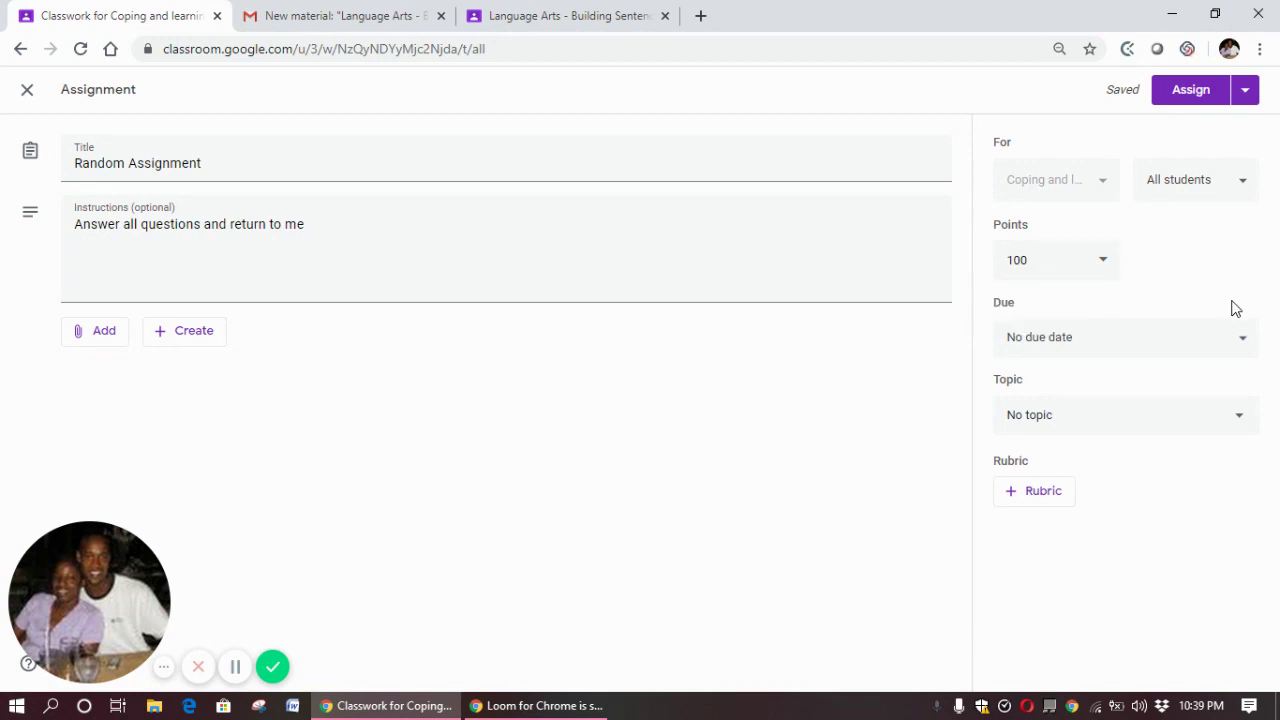
left_click(1242, 342)
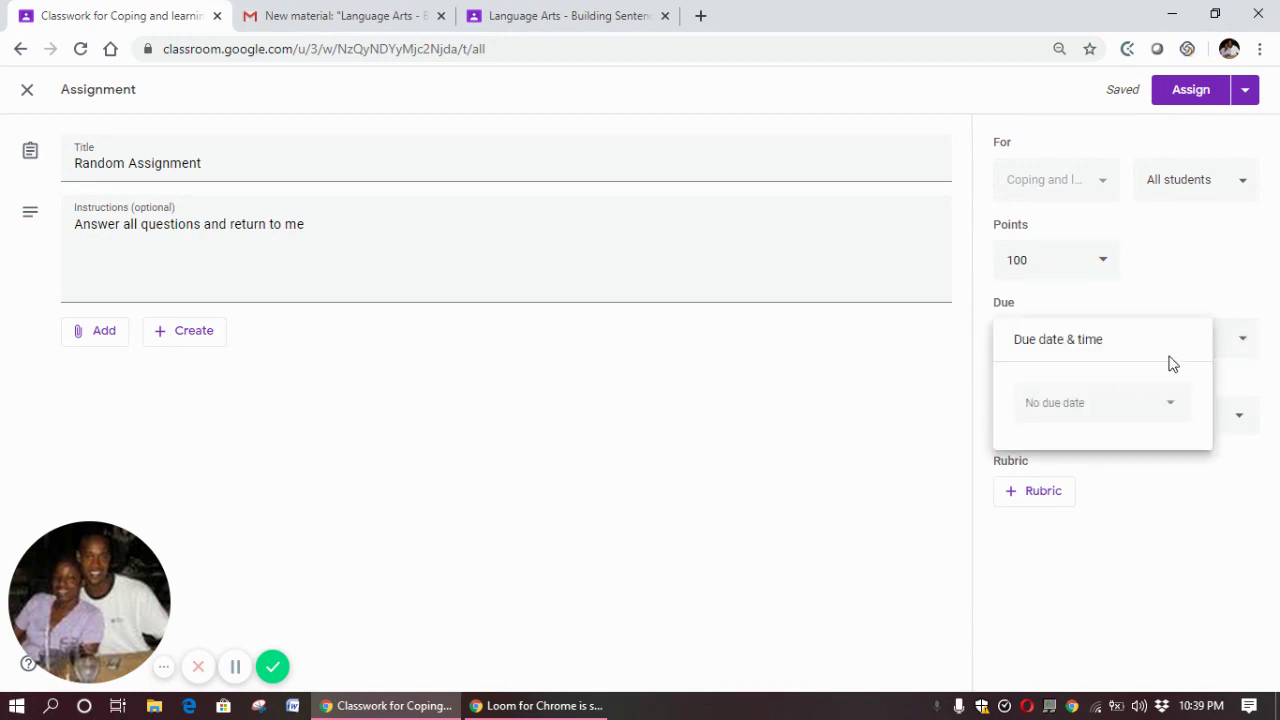
left_click(1121, 410)
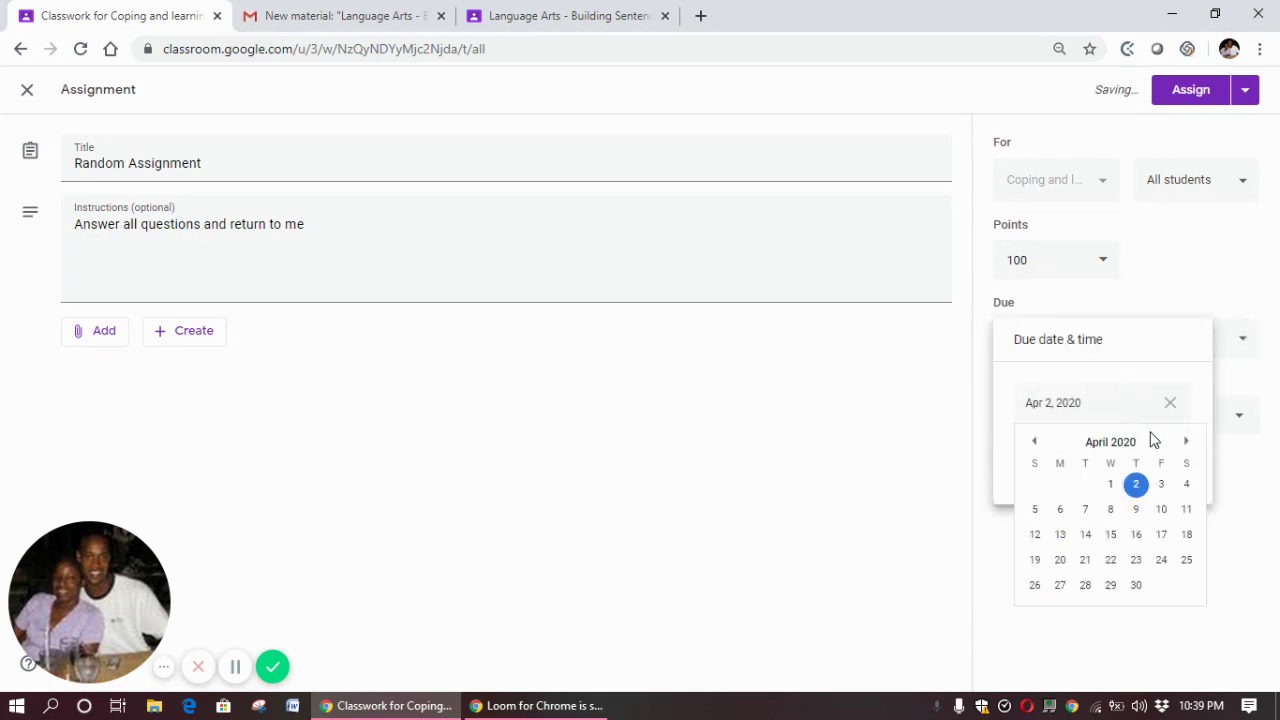
left_click(1060, 510)
left_click(1108, 460)
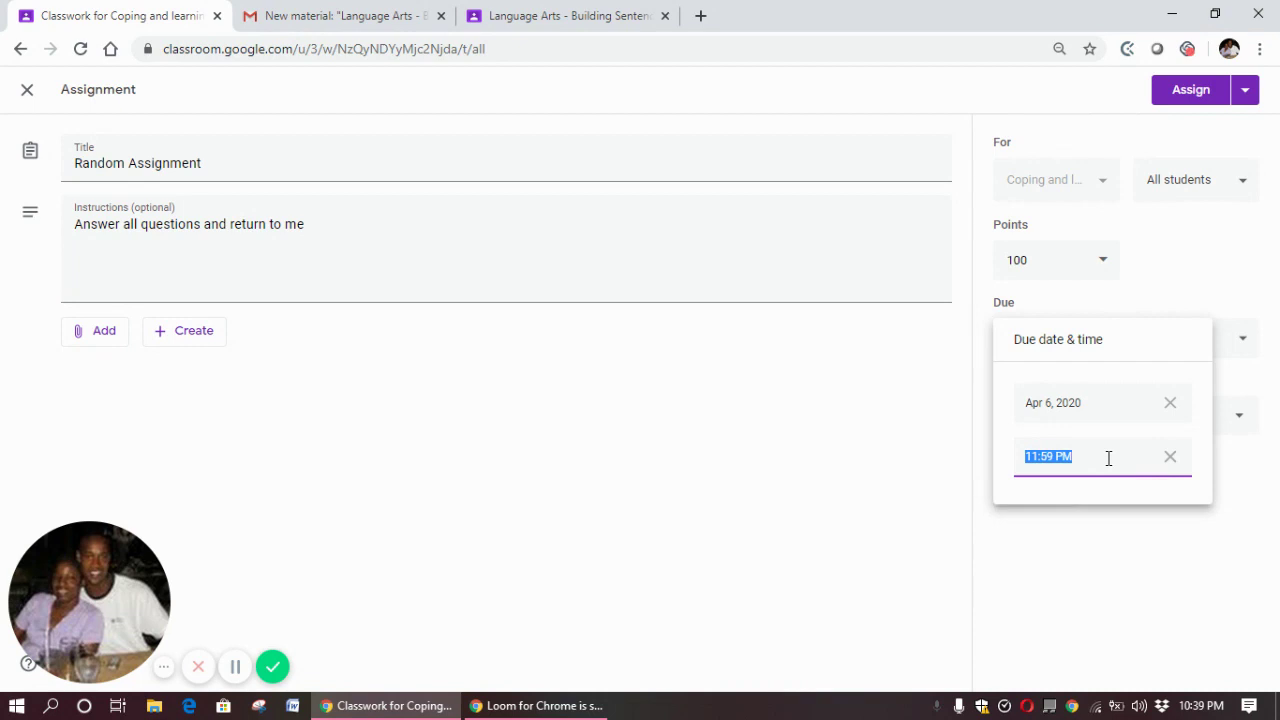
left_click(1206, 530)
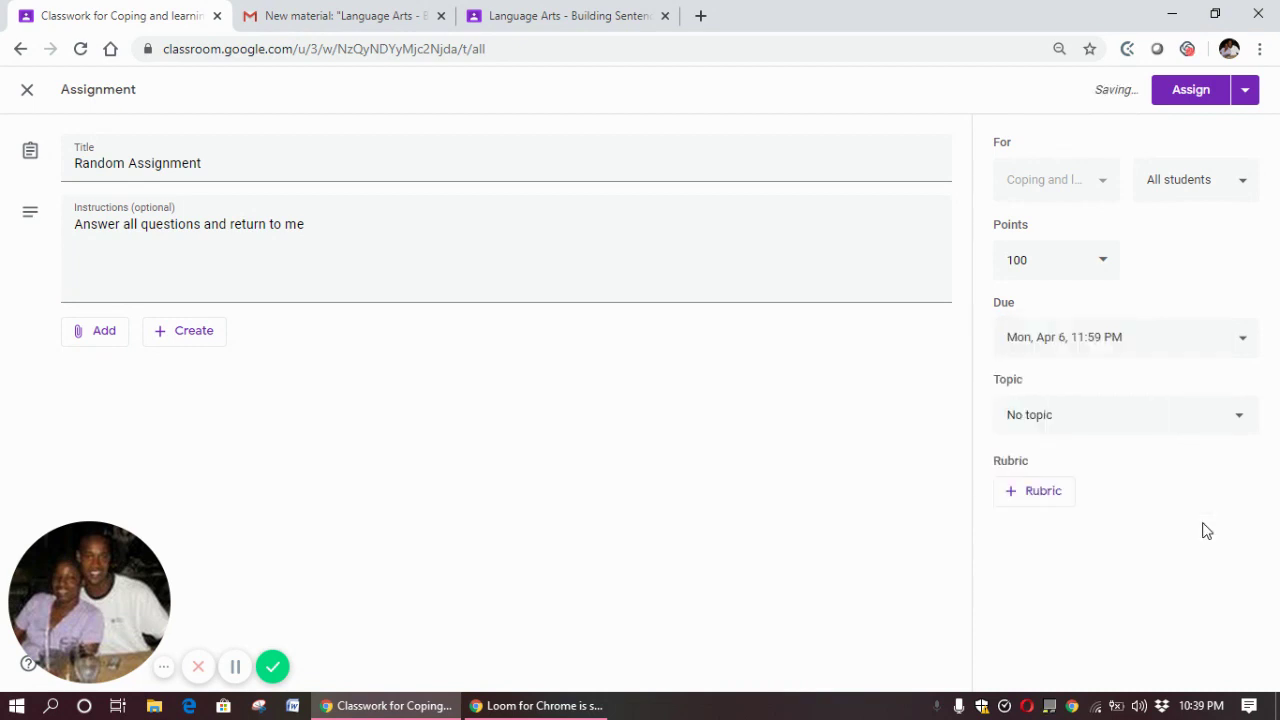
File the assignment under the Building Sentences topic
left_click(1186, 415)
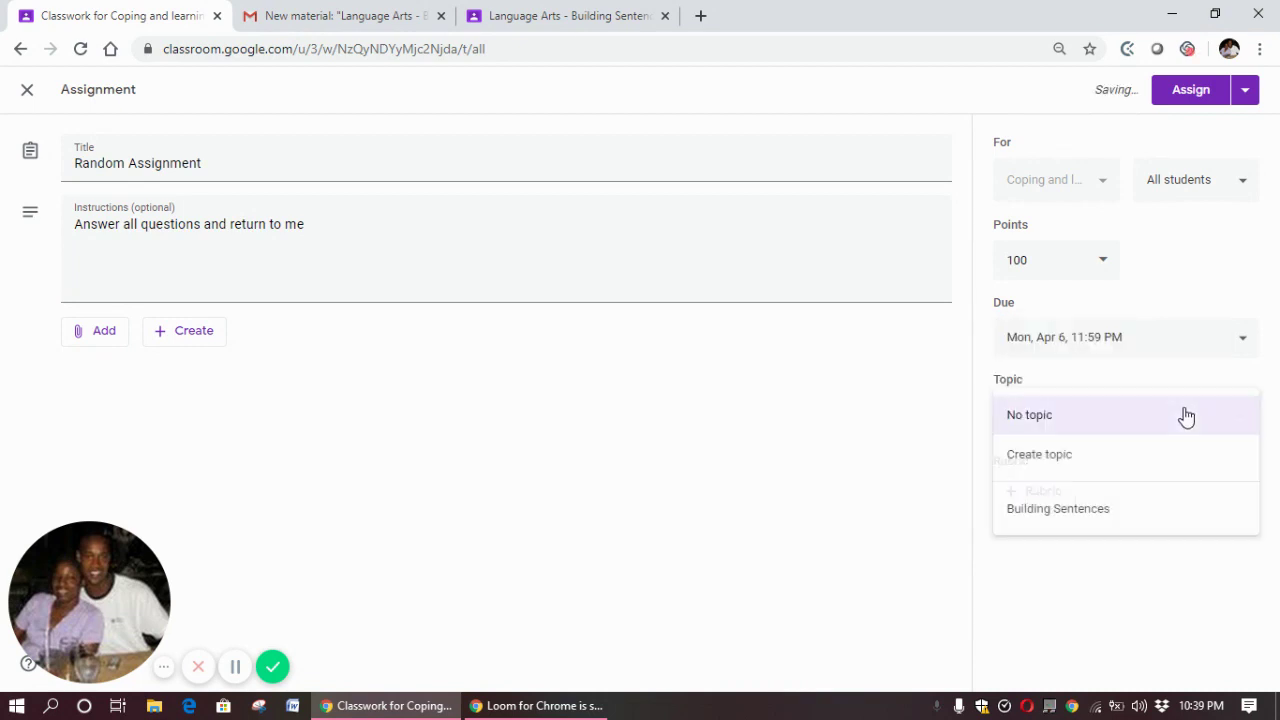
left_click(1148, 510)
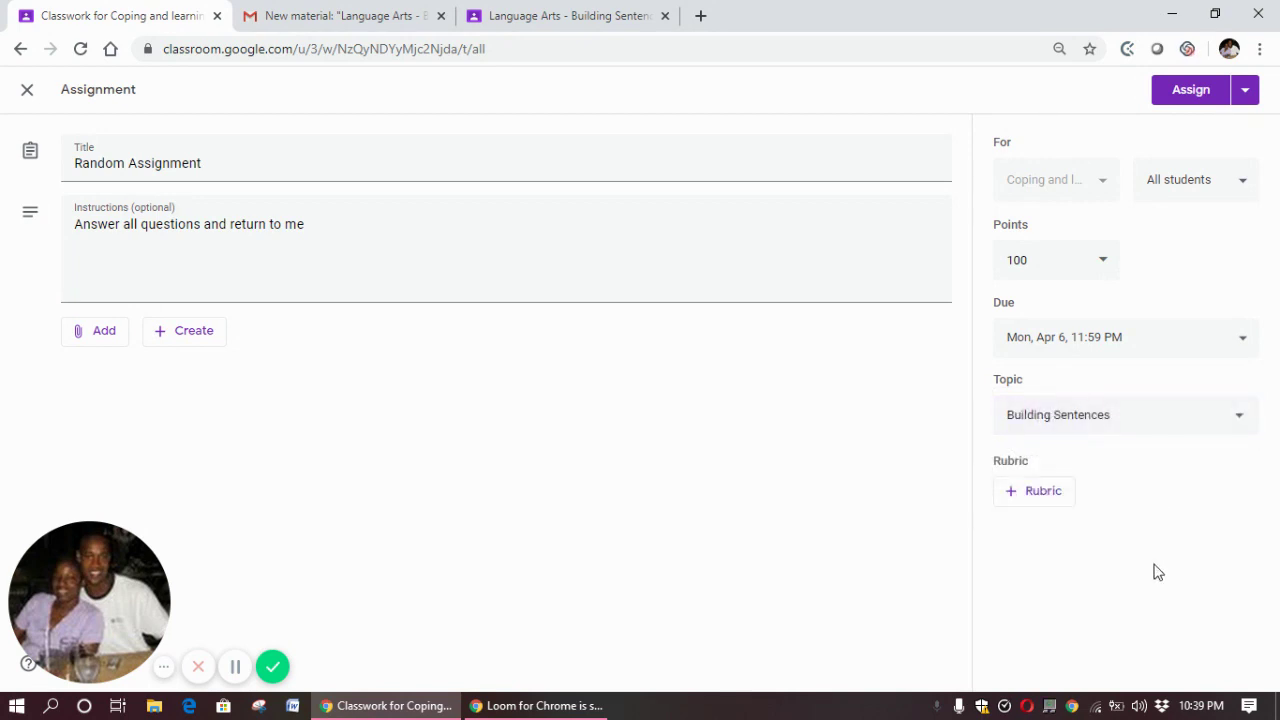
left_click(1045, 490)
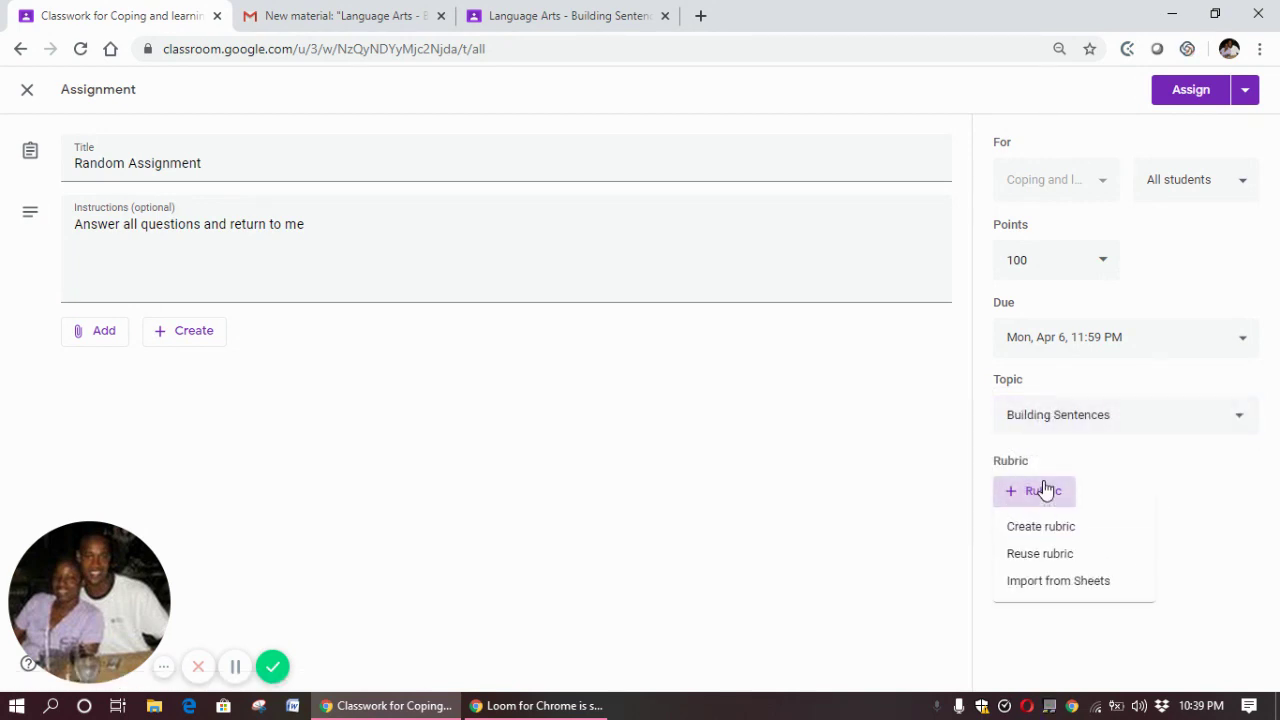
Start a new rubric with level 'Complete Sentences' described as 'Test on building sentences'
left_click(1042, 528)
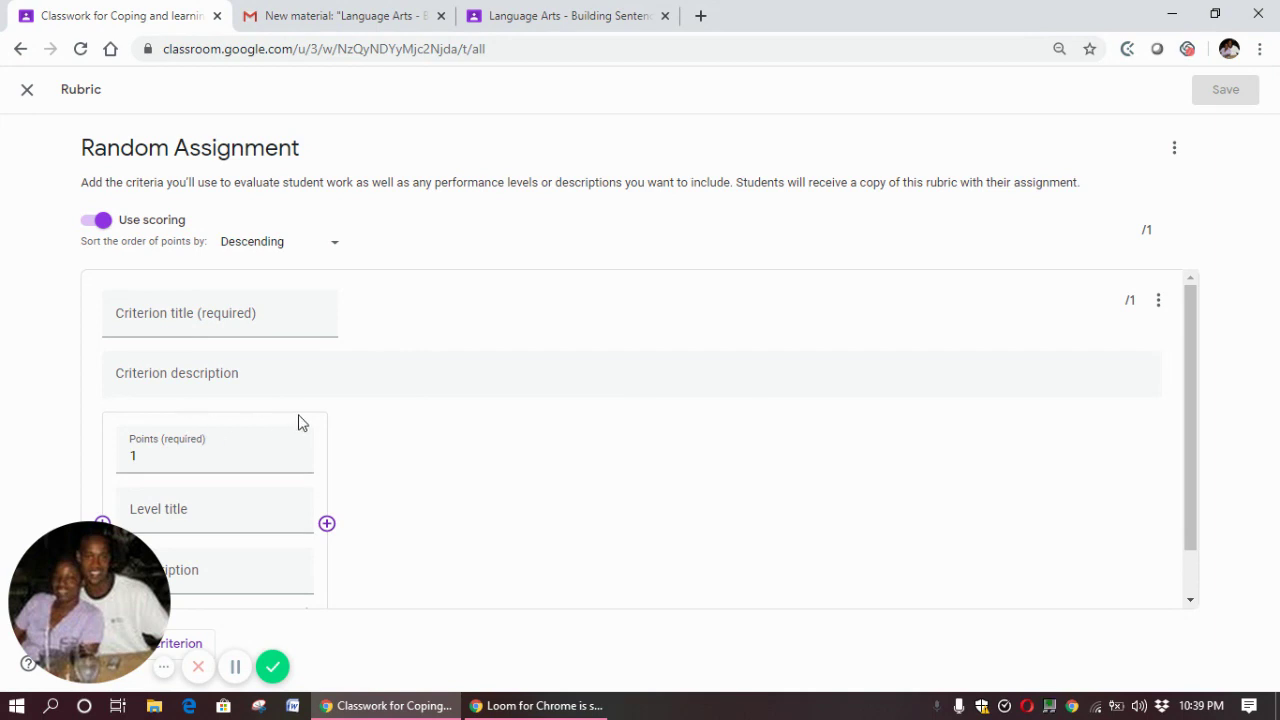
left_click(1191, 557)
left_click(192, 388)
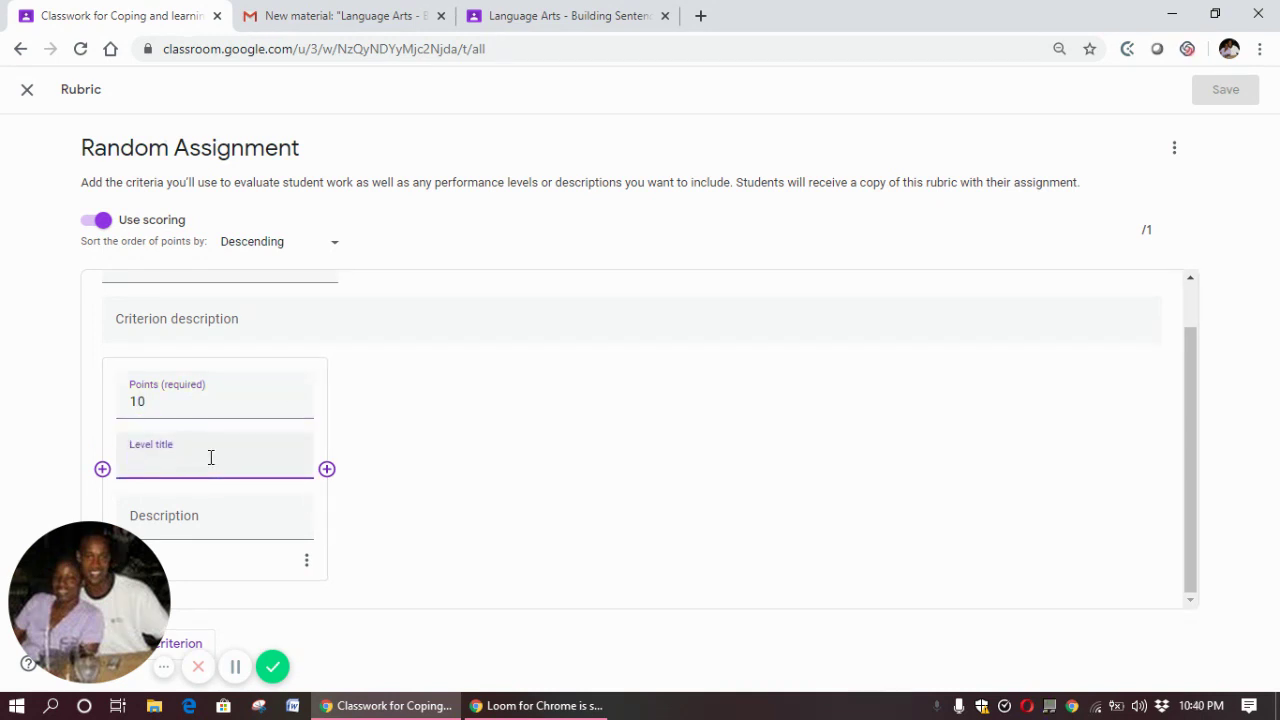
type("Complete Sentences")
left_click(219, 537)
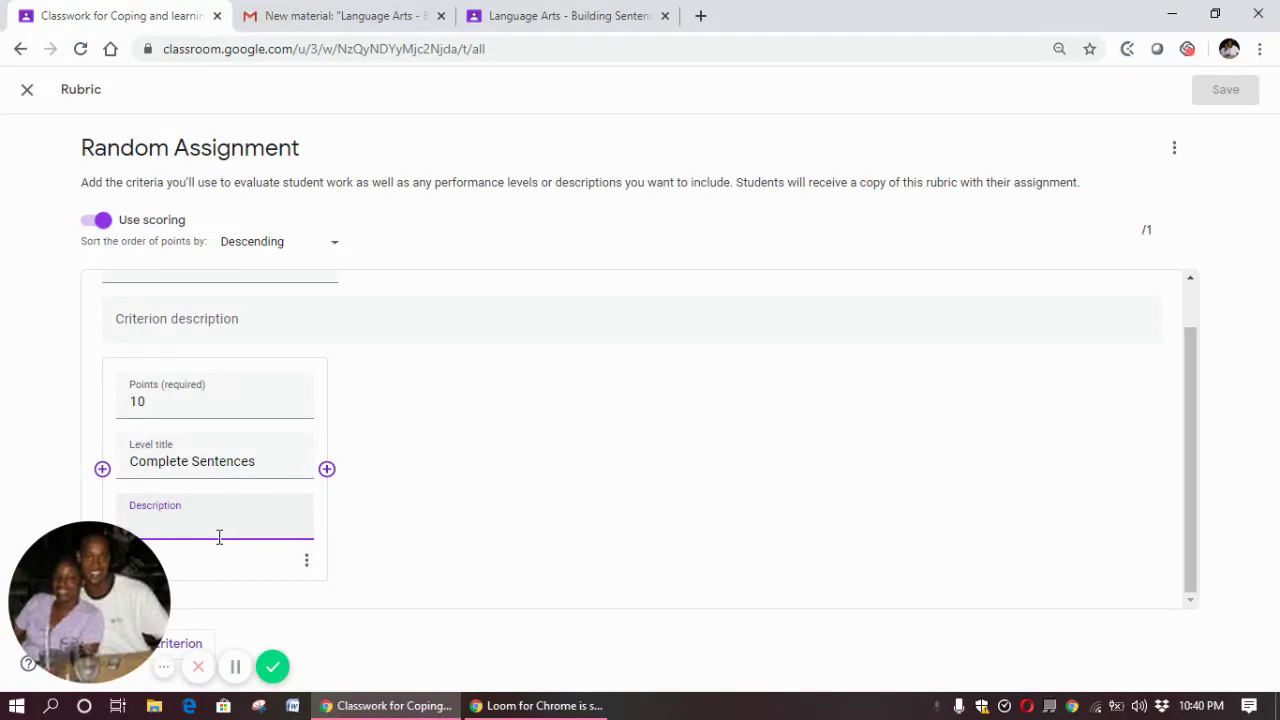
type("T")
key("BackSpace")
type("Test on building sentences")
Title the rubric criterion 'Completed sentences' and save the rubric to the assignment
scroll(1197, 300, "up", 1)
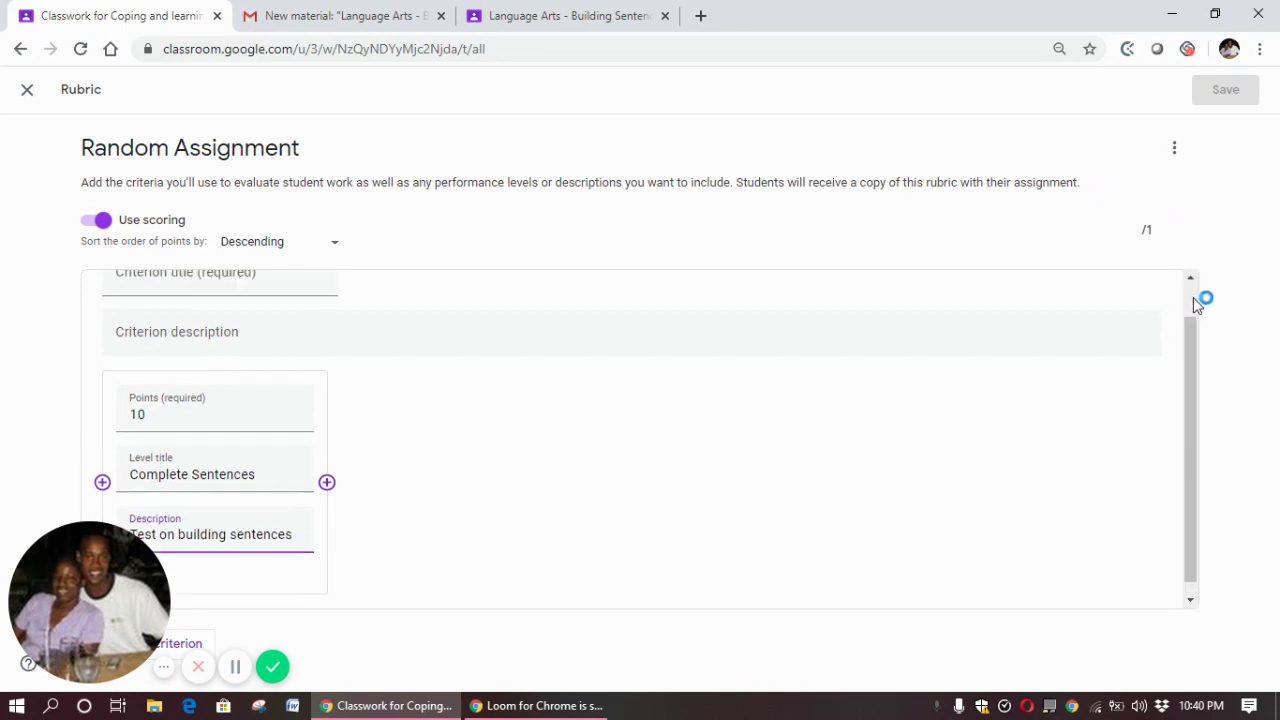
left_click(294, 305)
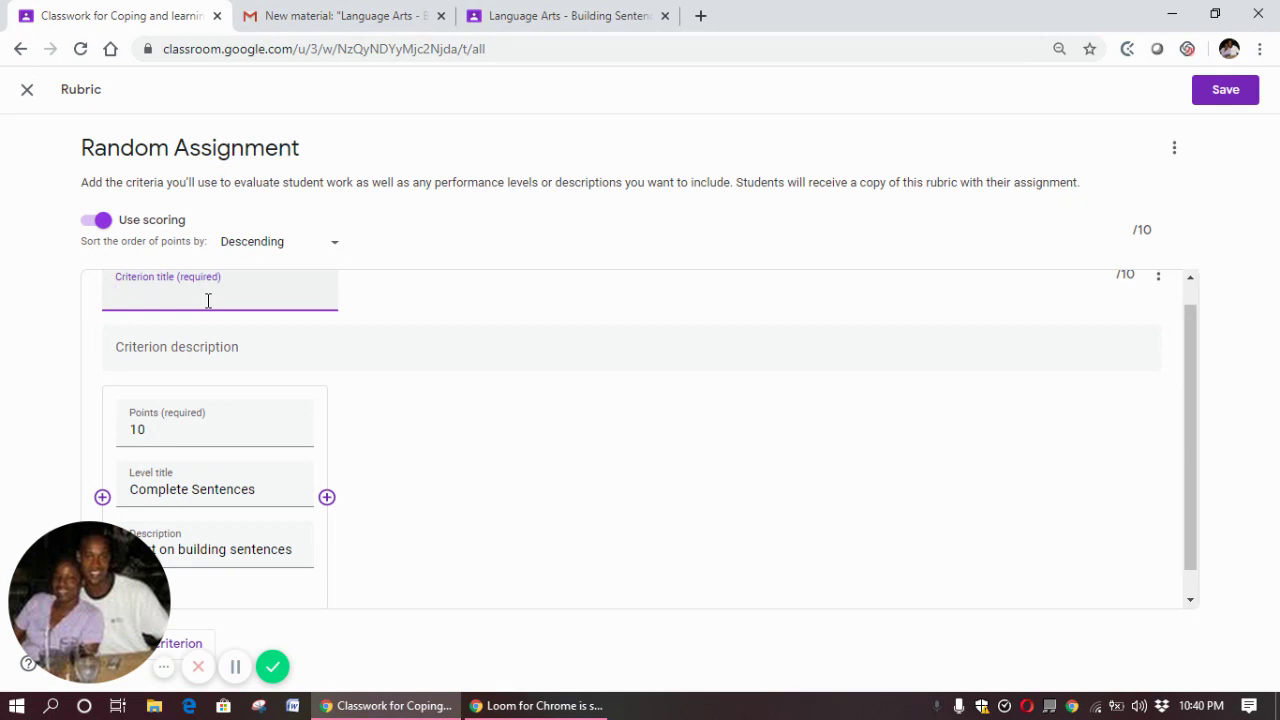
type("Completed sentences")
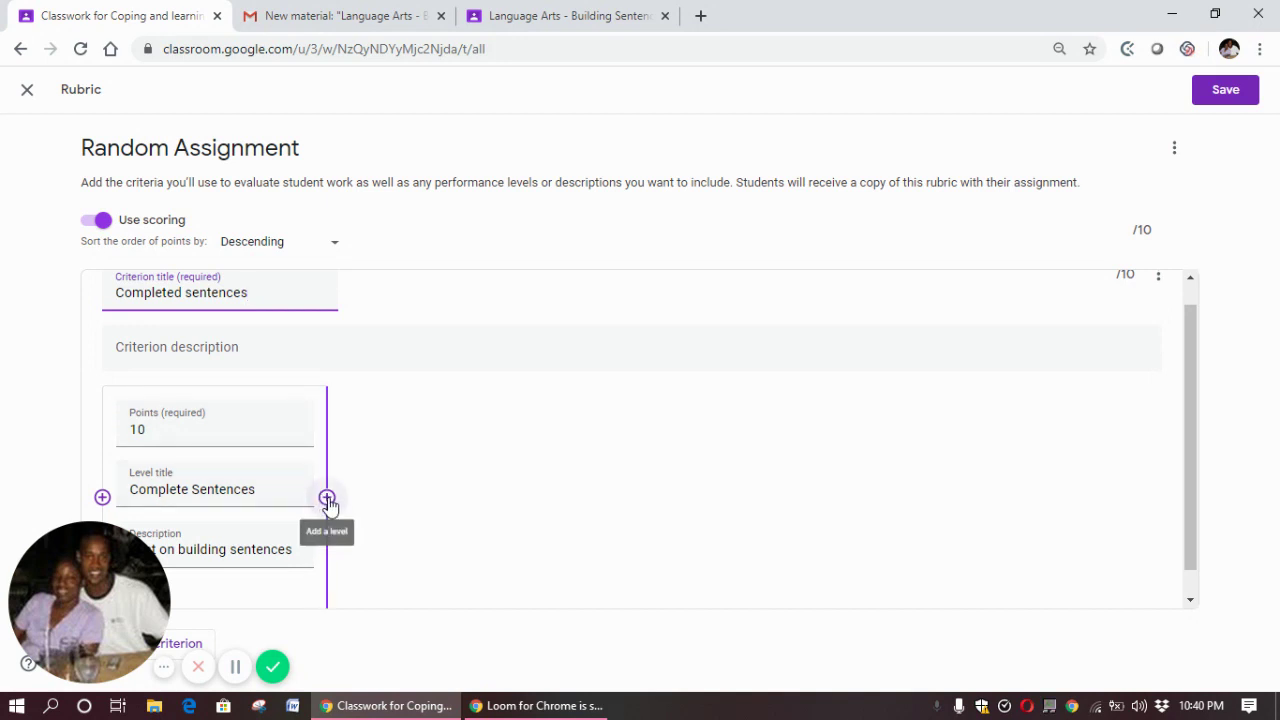
left_click(1222, 92)
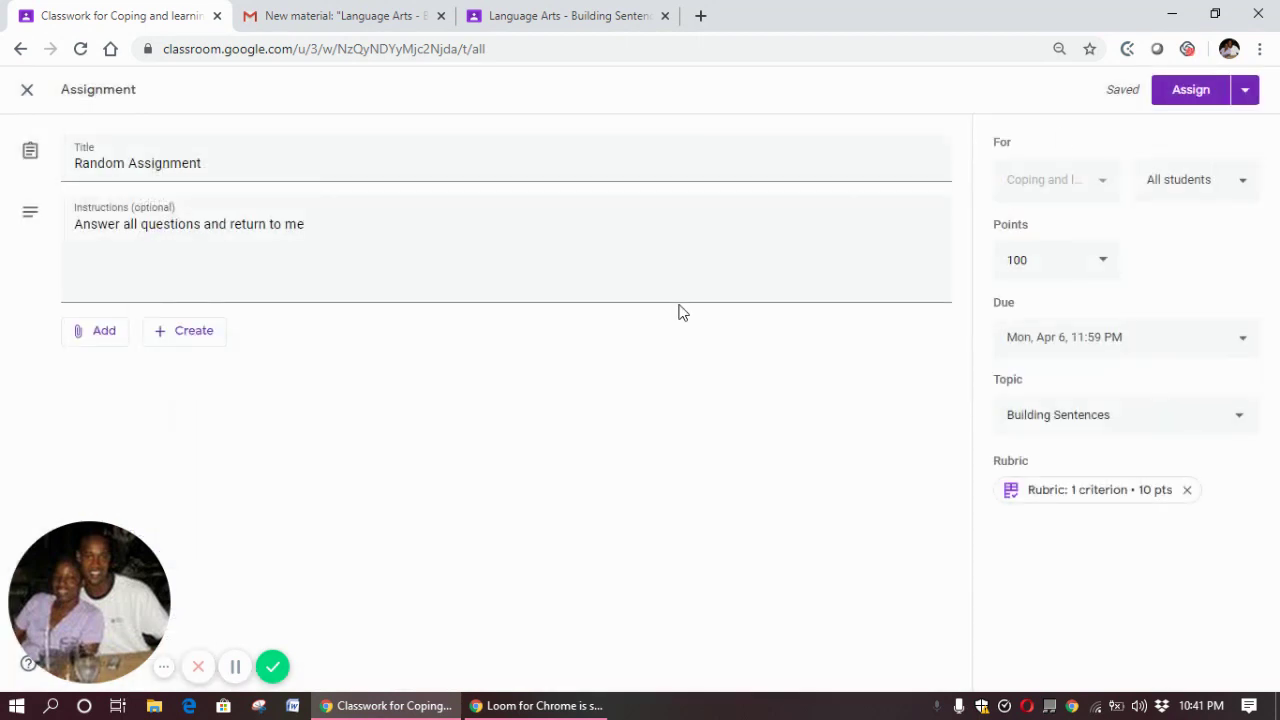
left_click(88, 345)
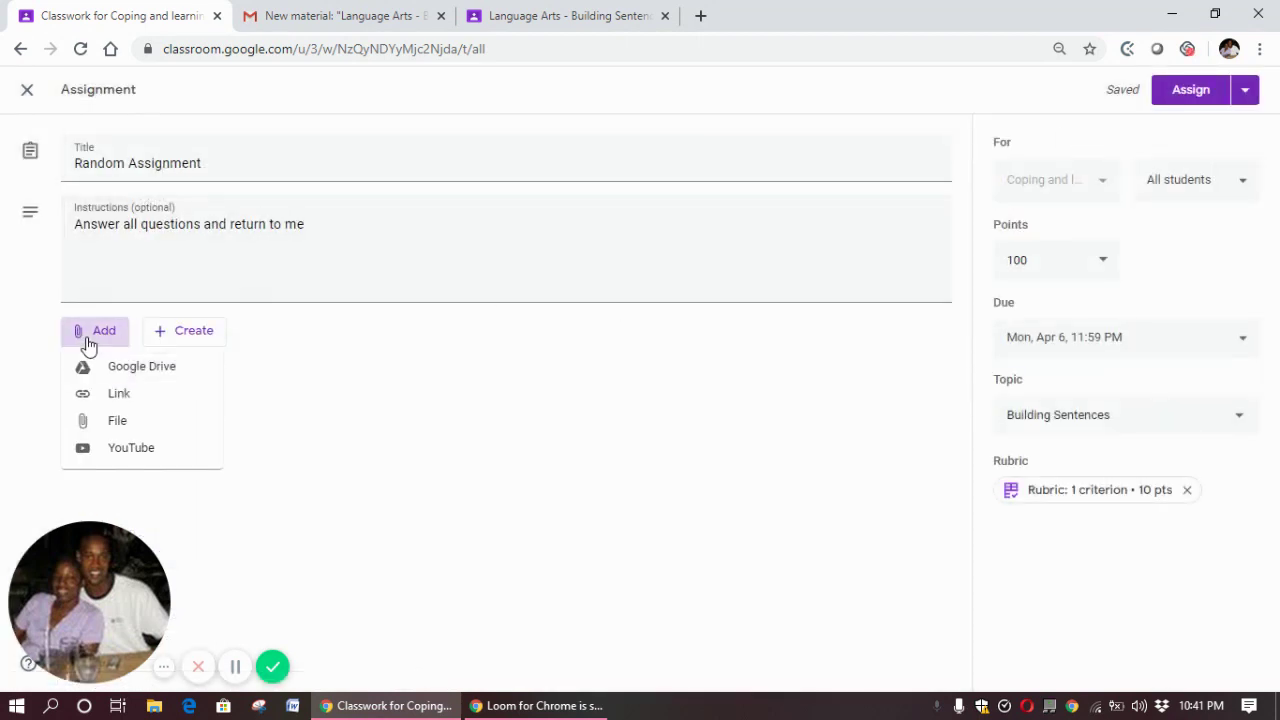
left_click(115, 420)
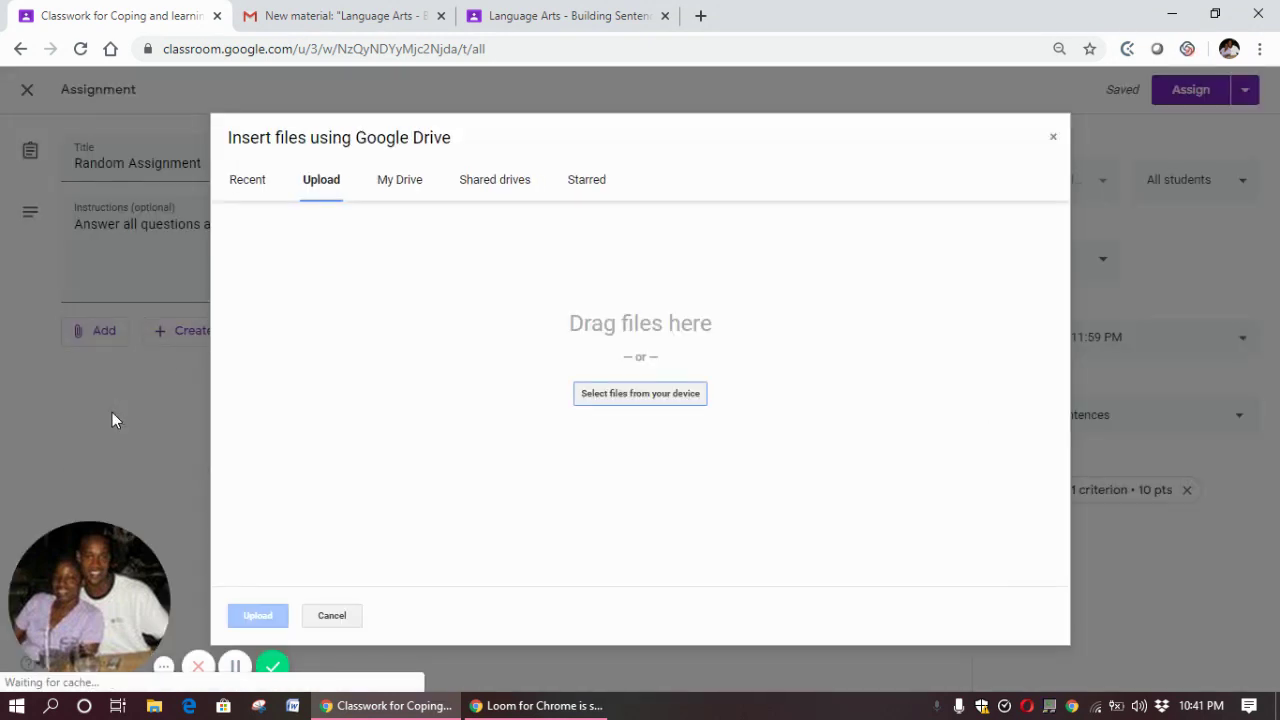
left_click(622, 401)
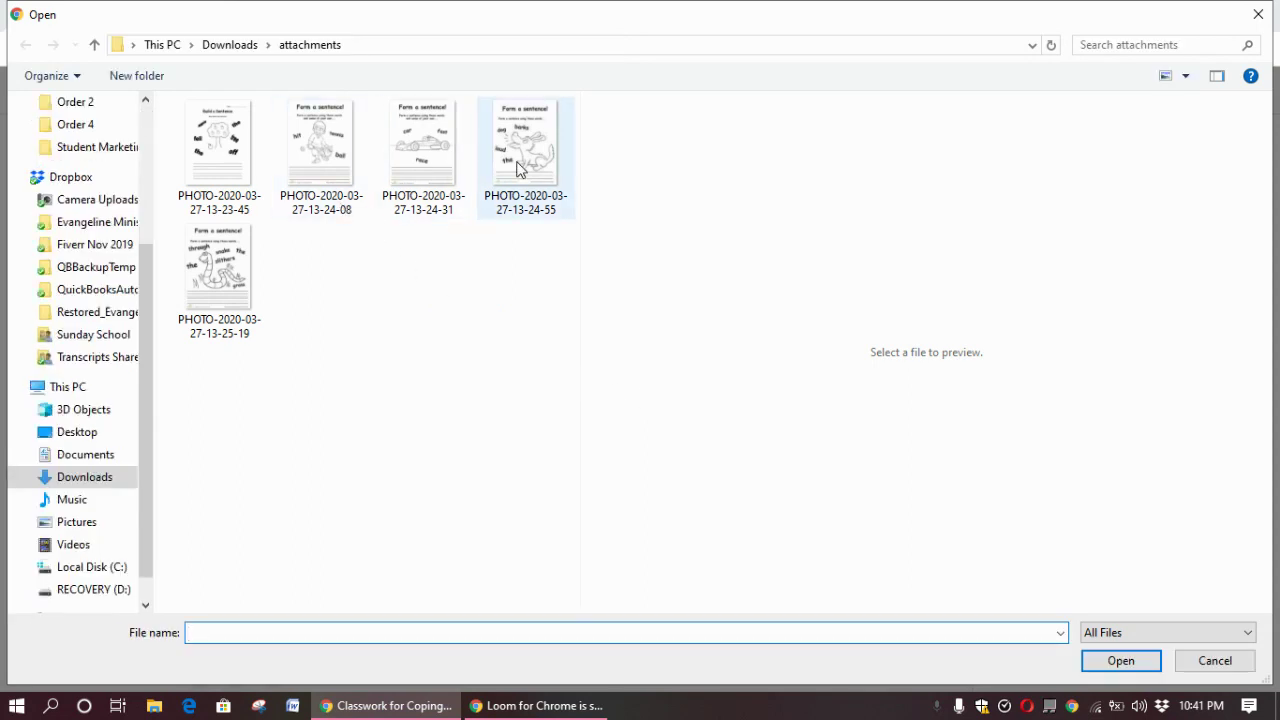
left_click(517, 168)
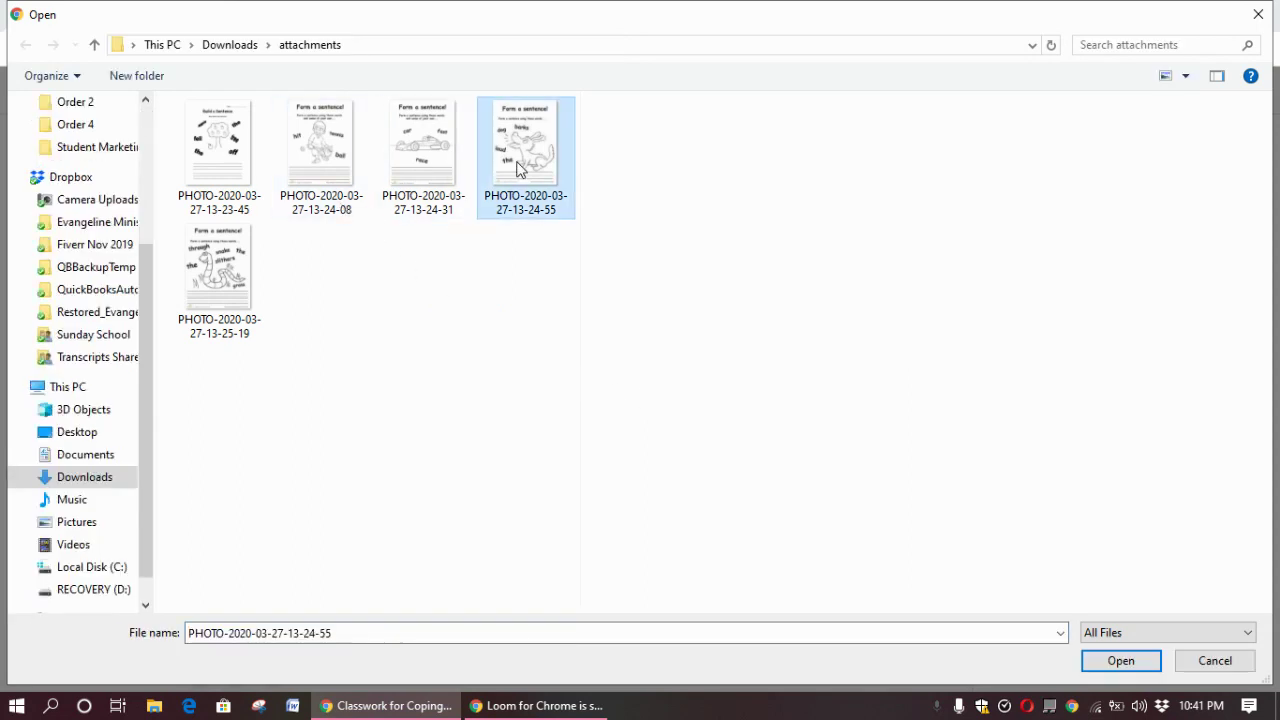
double_click(517, 168)
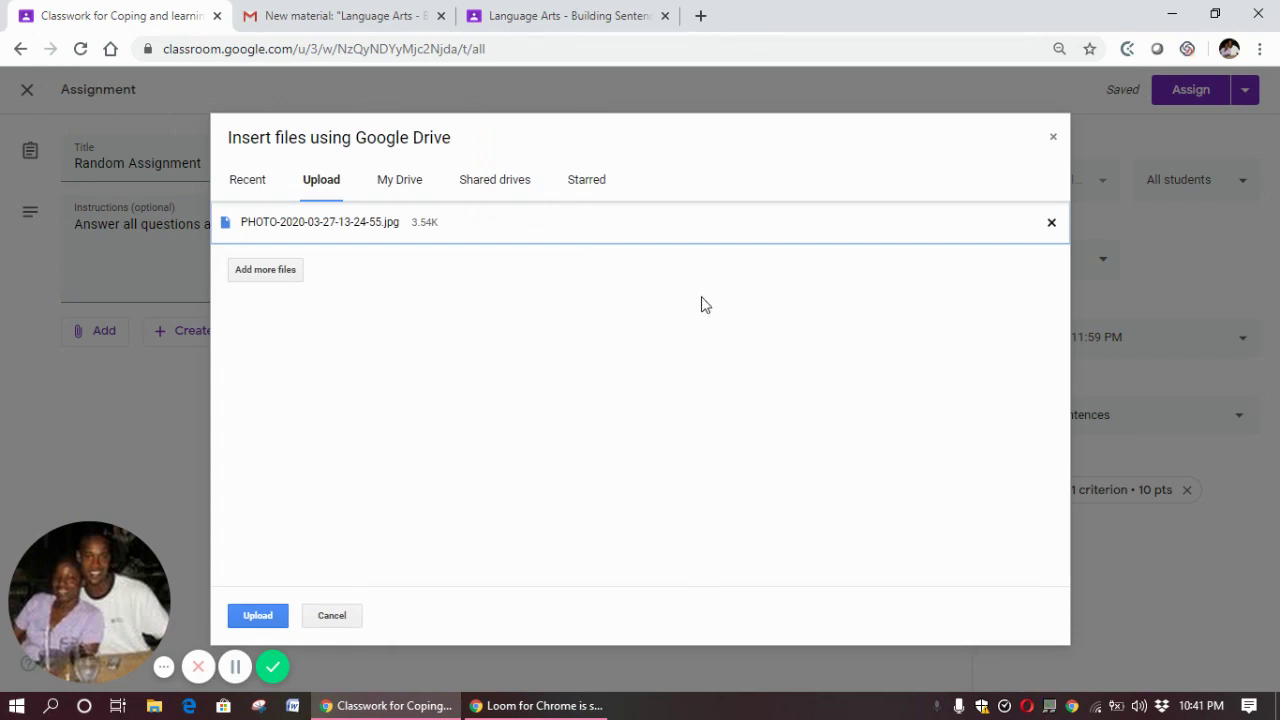
Upload the photo, set it to Make a copy for each student, and assign the post
left_click(257, 616)
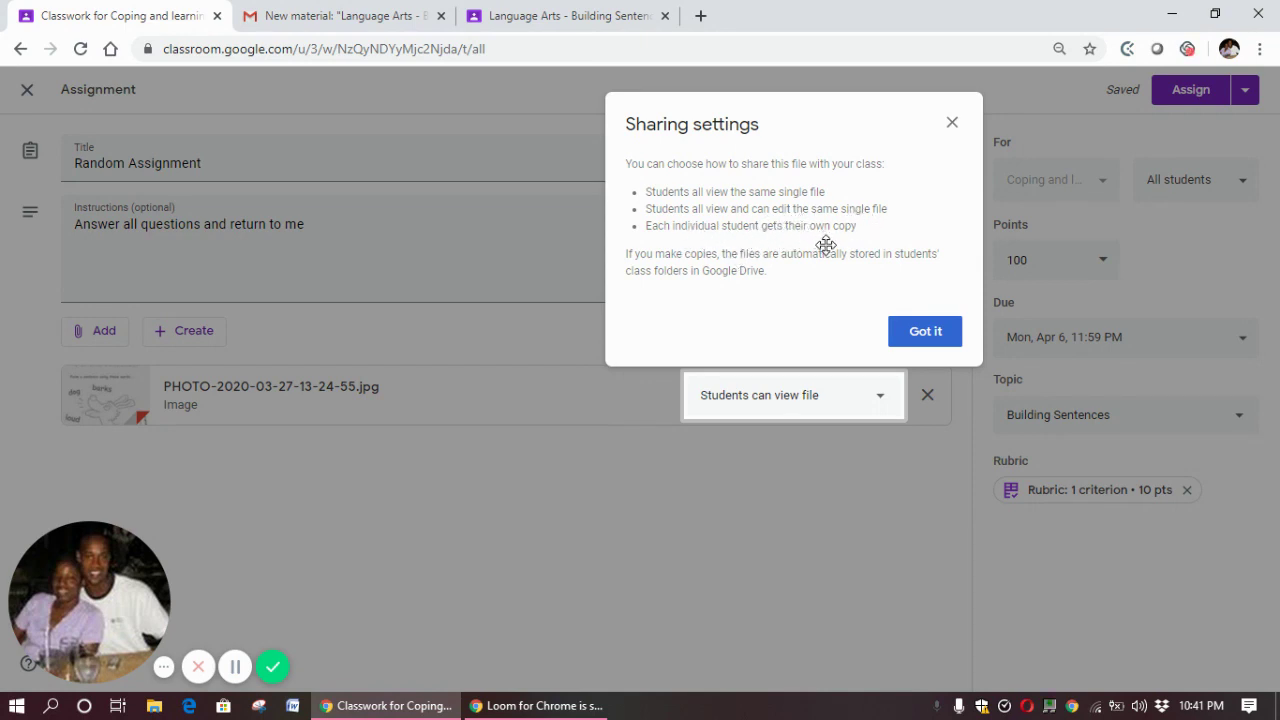
left_click(948, 344)
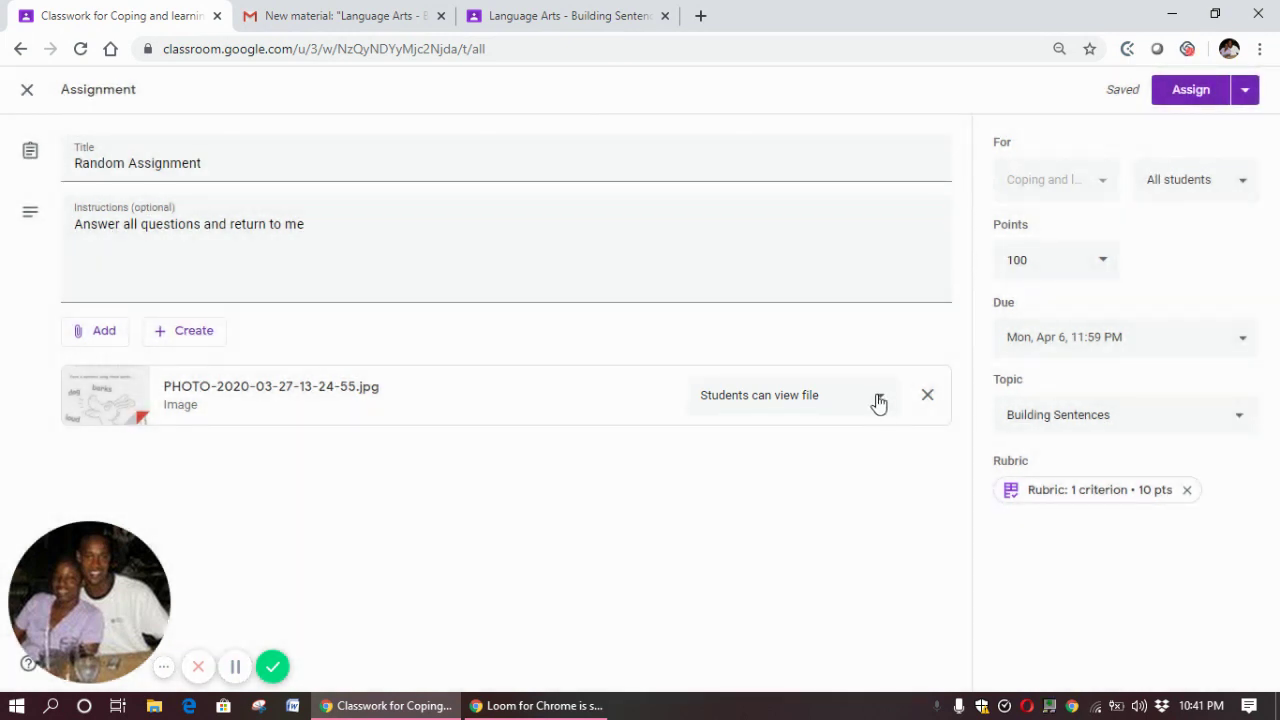
left_click(883, 400)
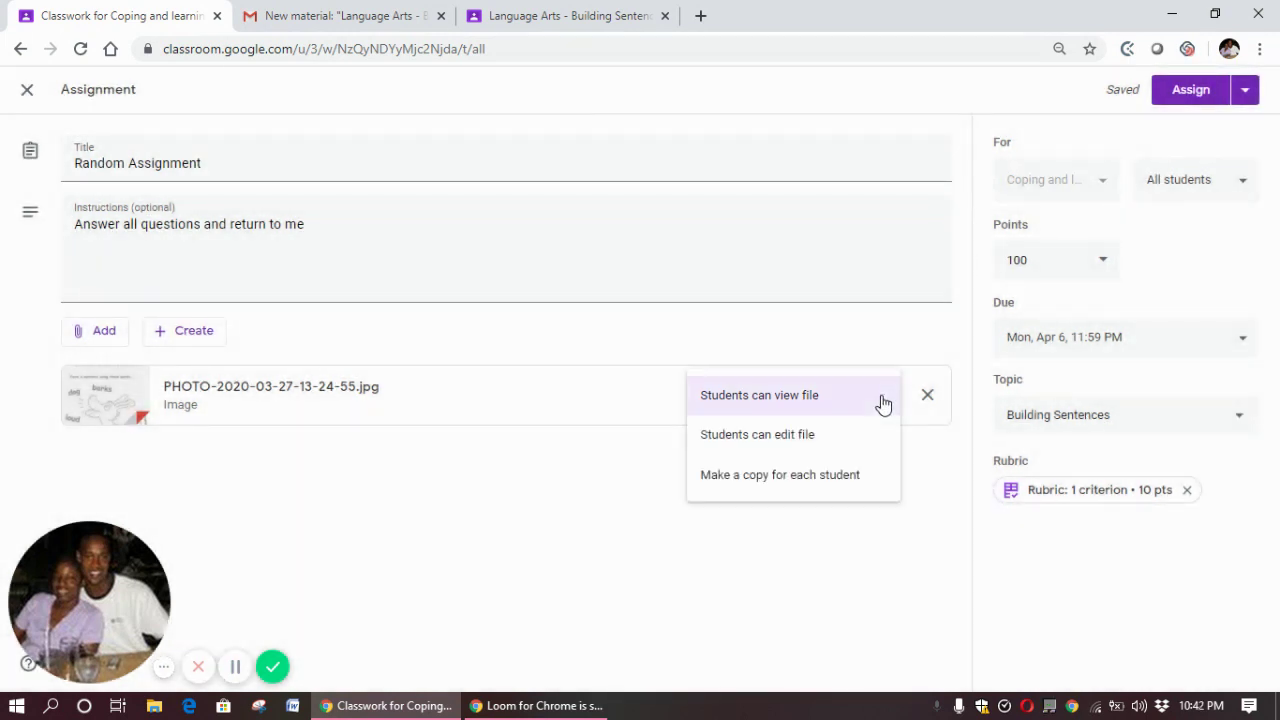
left_click(843, 478)
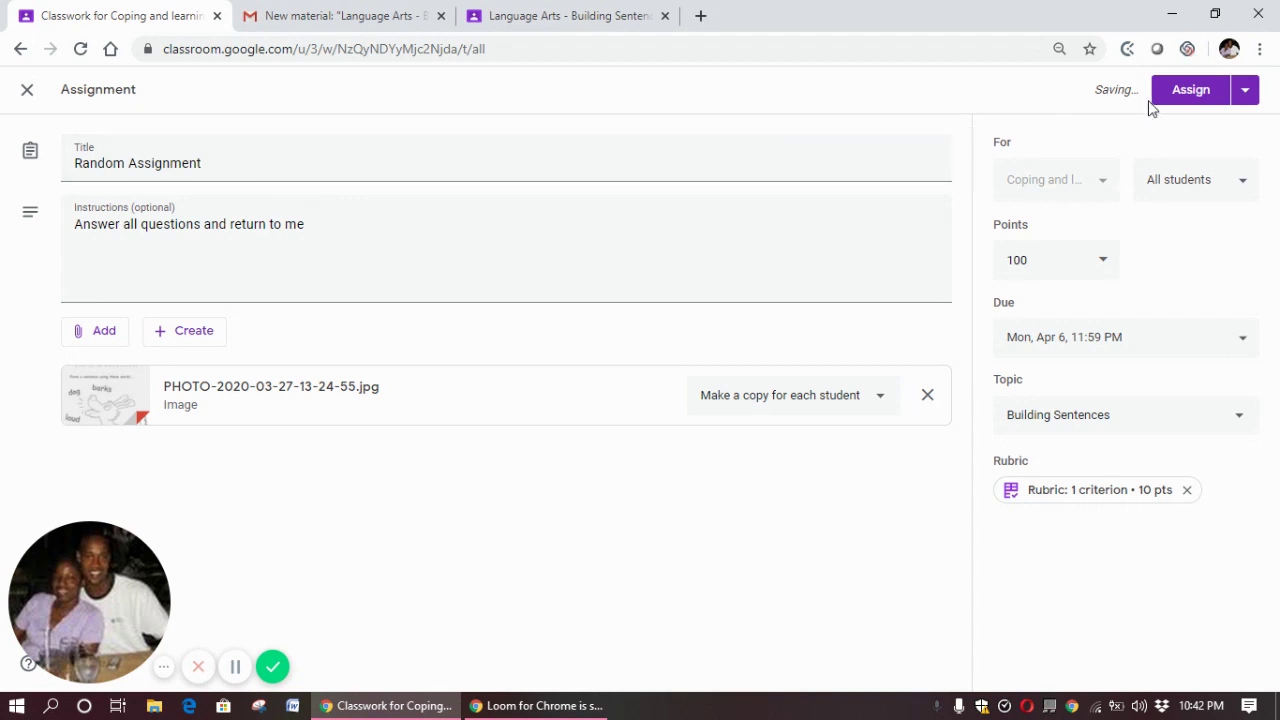
left_click(1240, 92)
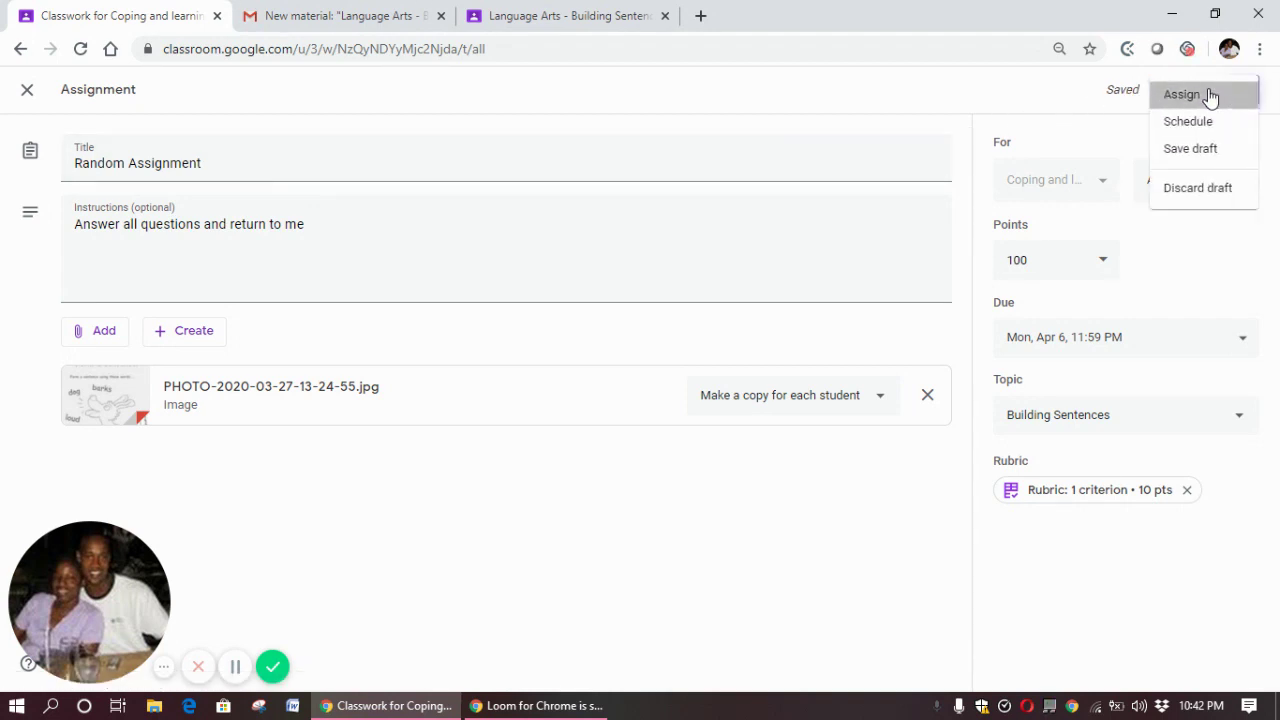
left_click(1208, 94)
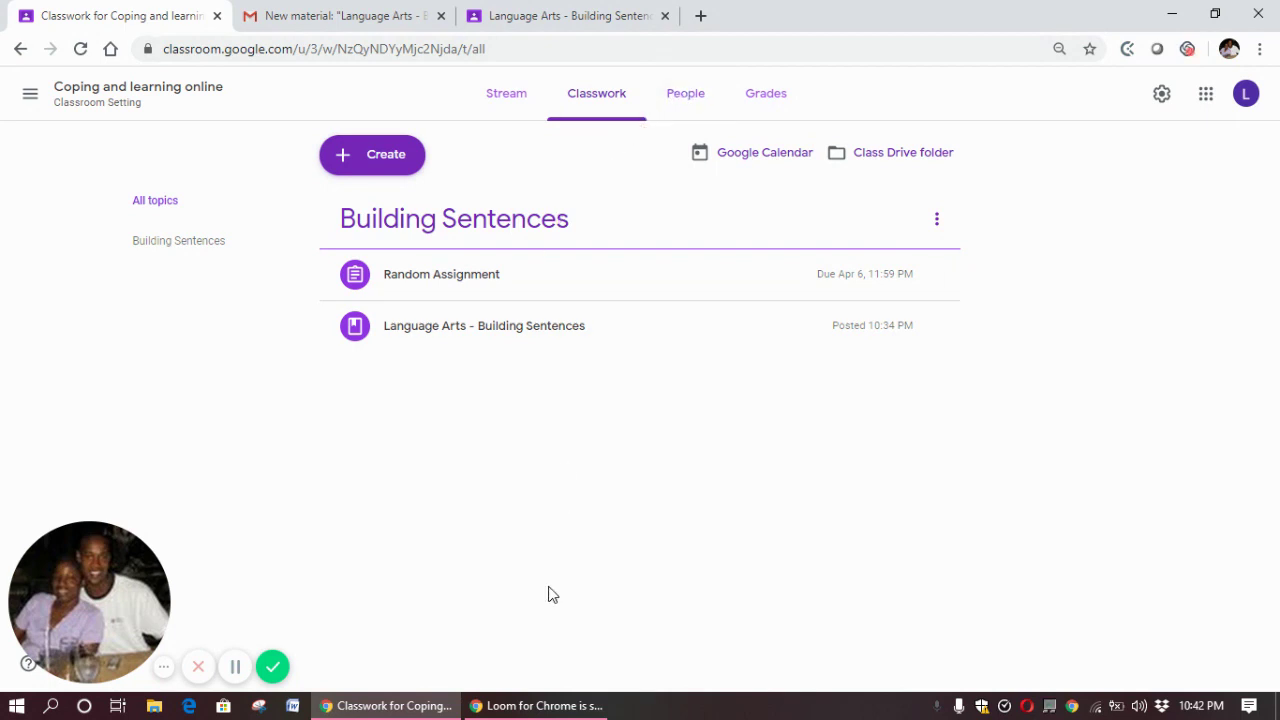
Scroll through the class Stream, then check the People list and the Grades table
left_click(500, 92)
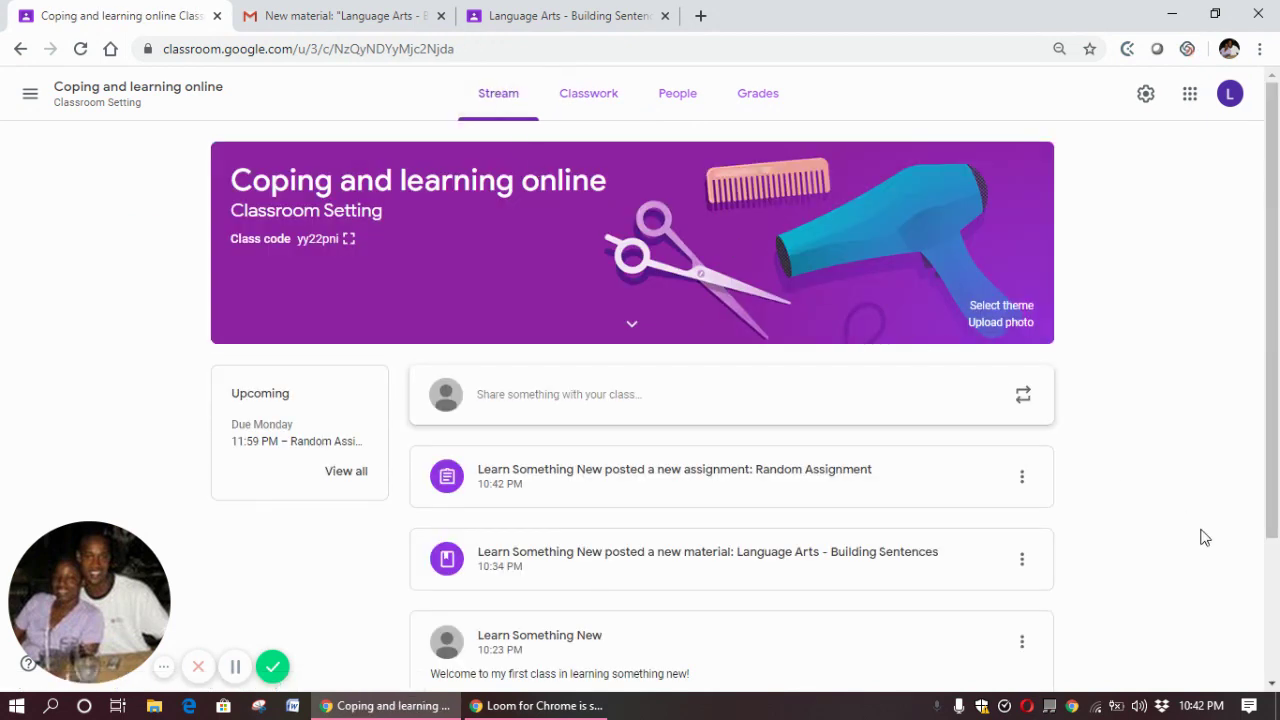
scroll(1276, 618, "down", 2)
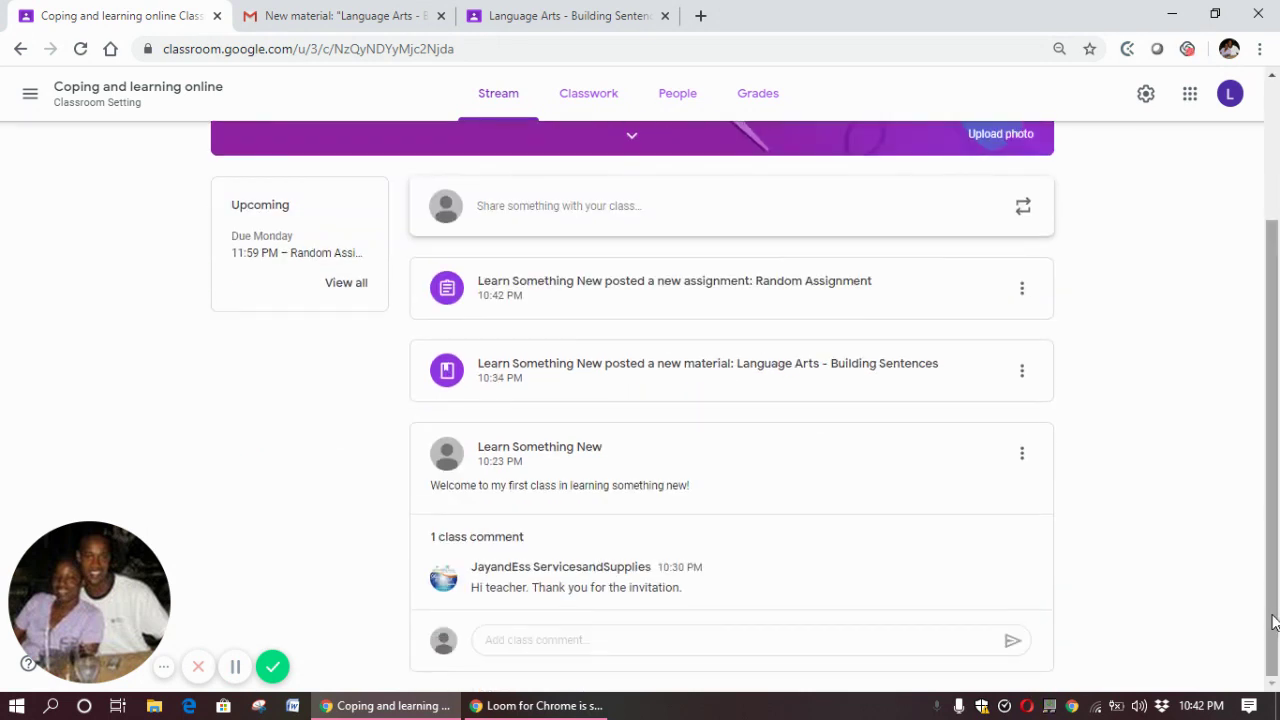
left_click_drag(1276, 618, 1274, 473)
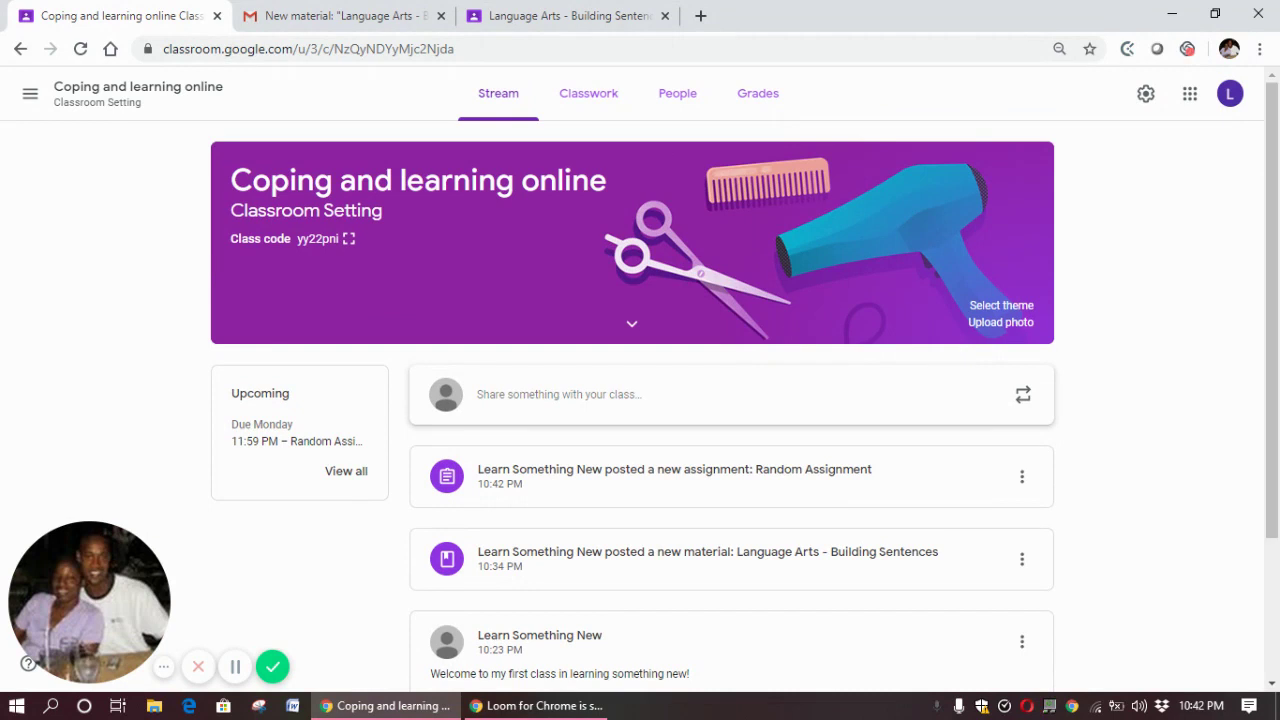
left_click(764, 96)
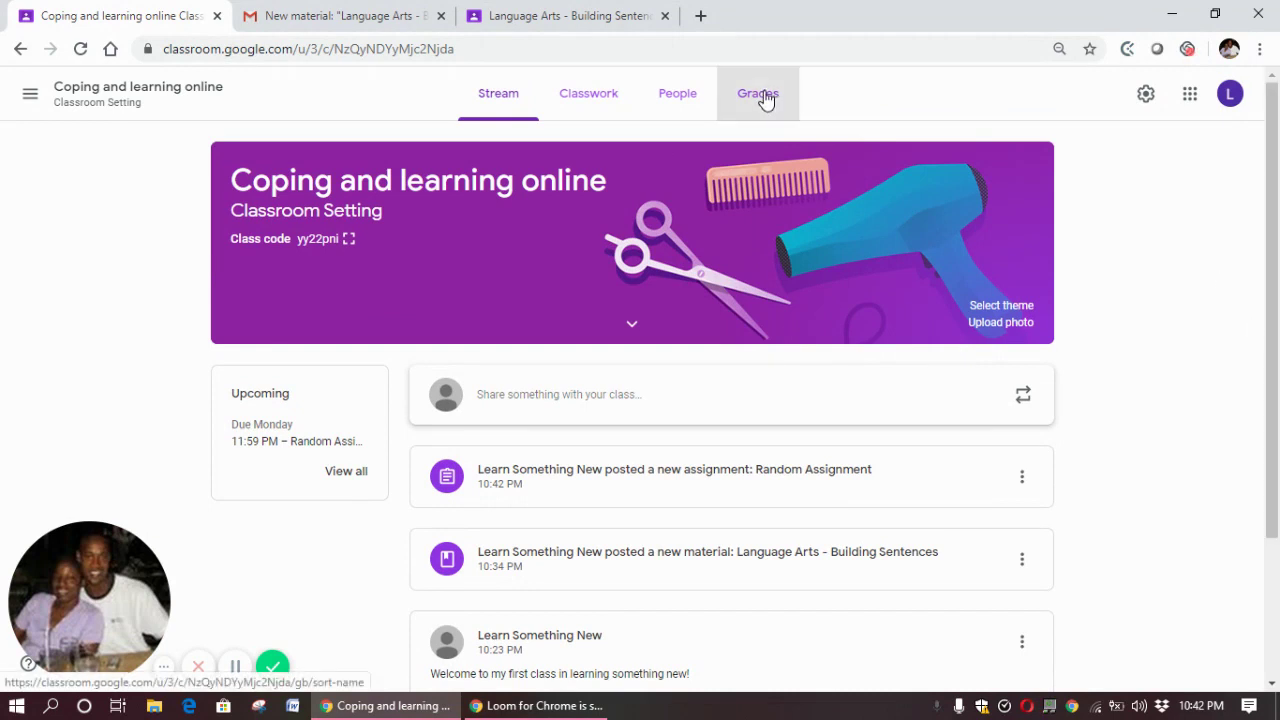
left_click(677, 108)
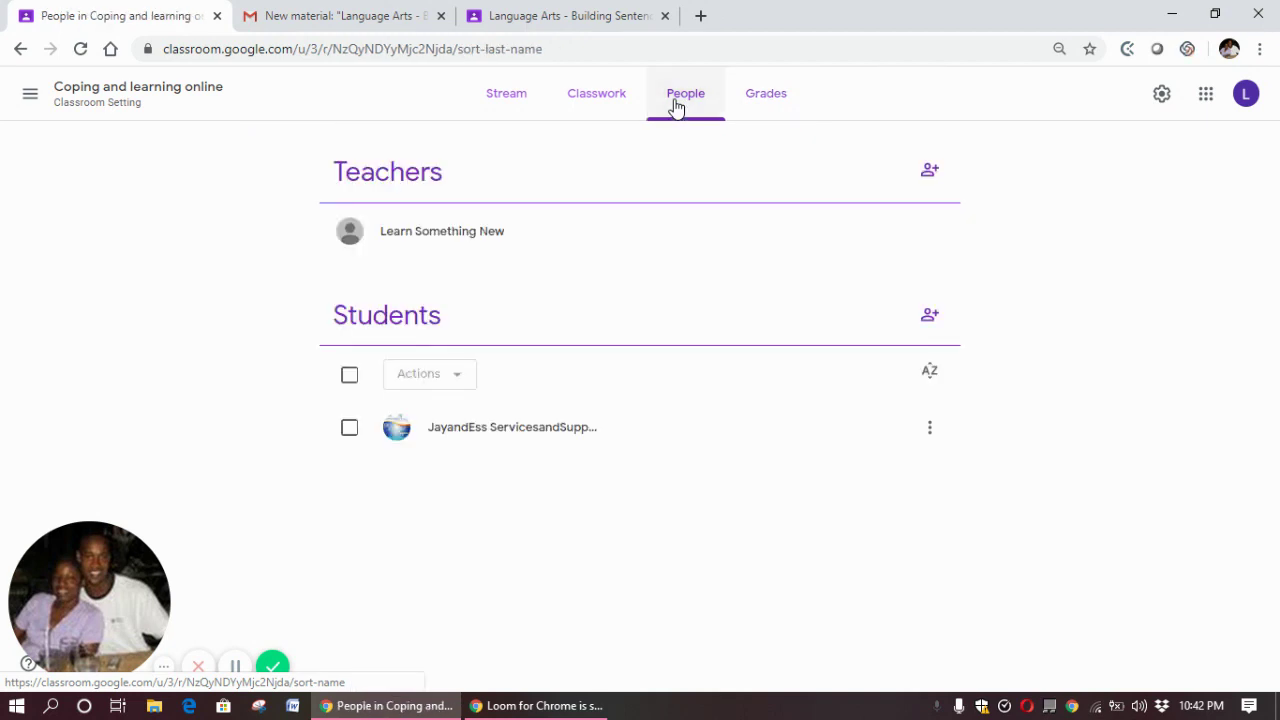
left_click(746, 97)
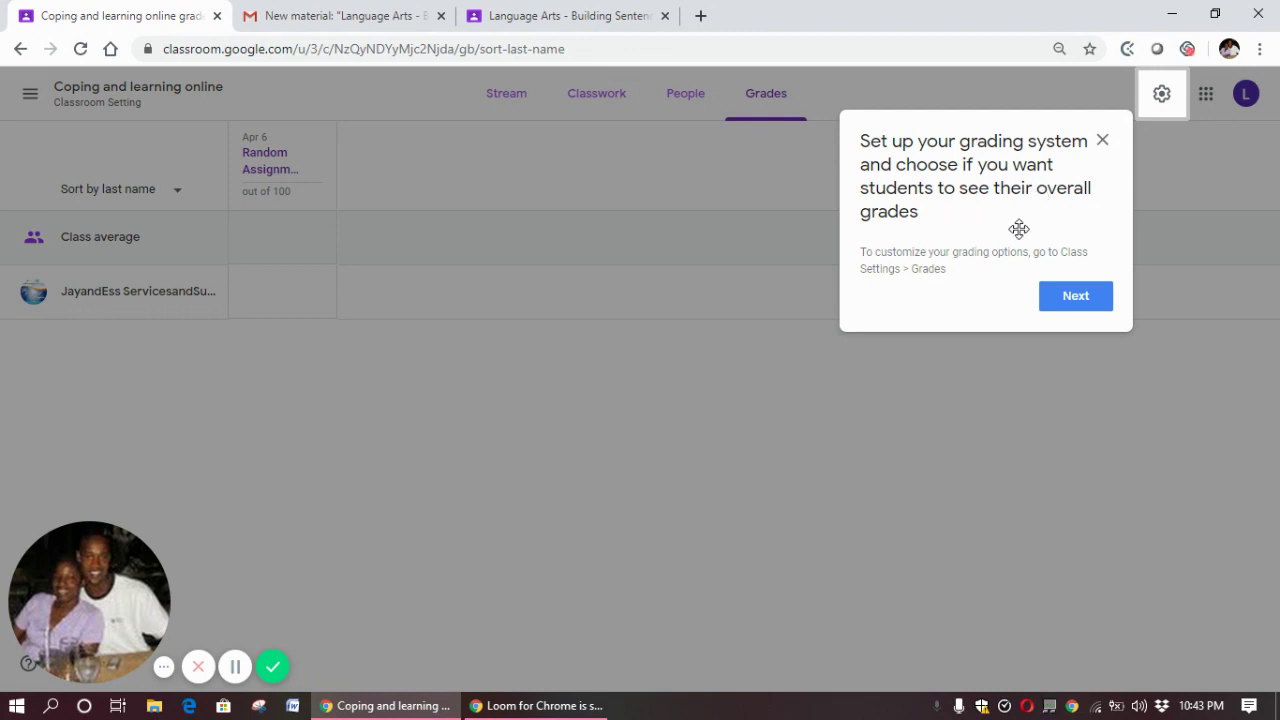
Dismiss the grading and Return all submissions tips to reveal the Random Assignment column
left_click(1080, 305)
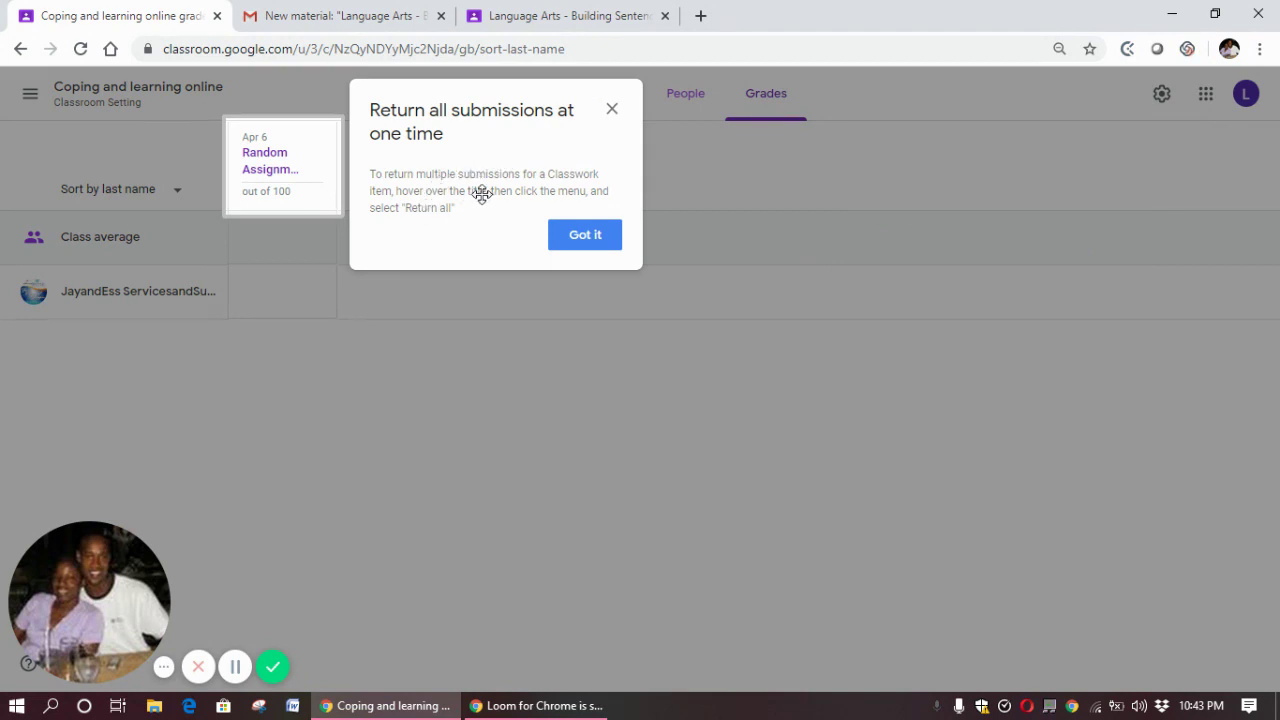
left_click(583, 236)
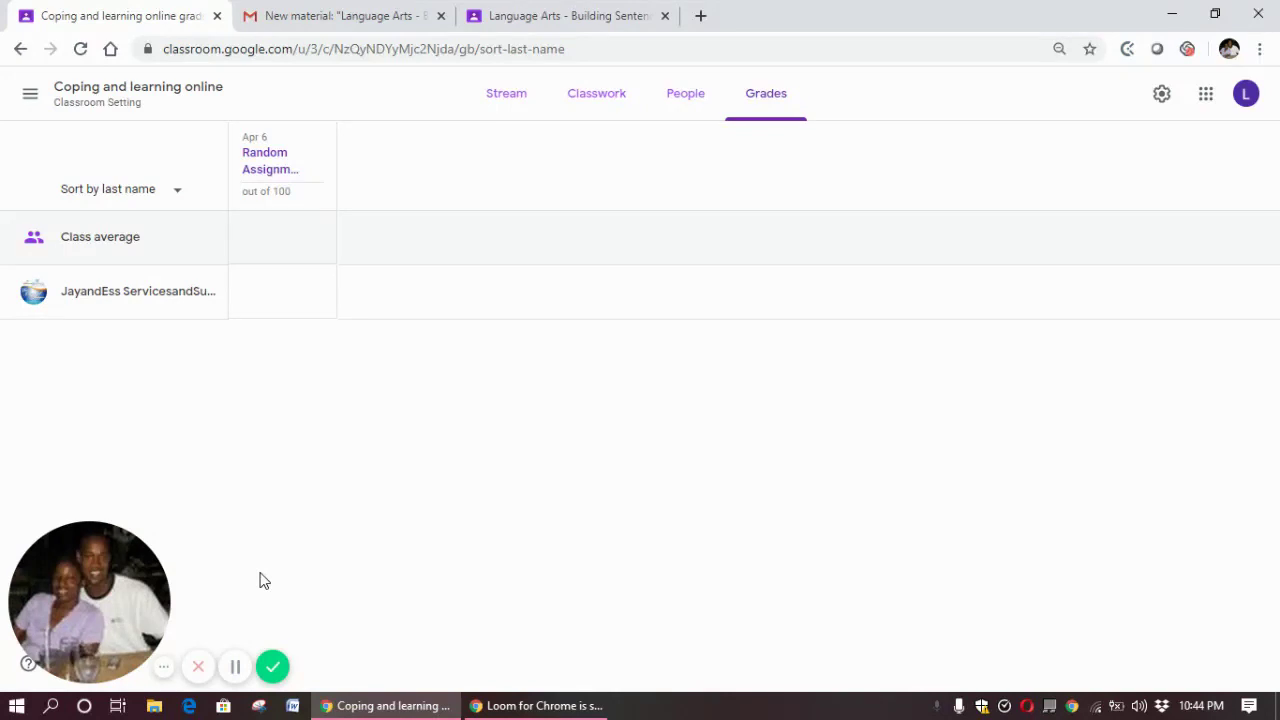
left_click(198, 668)
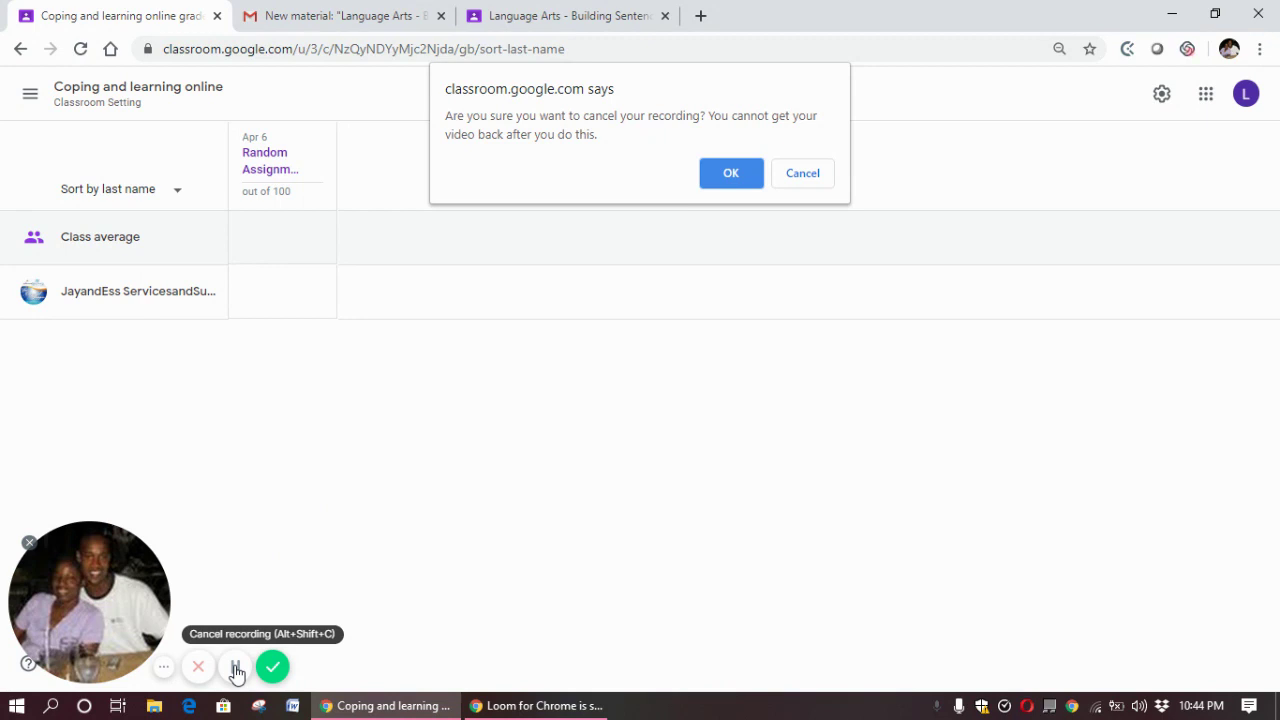
left_click(817, 177)
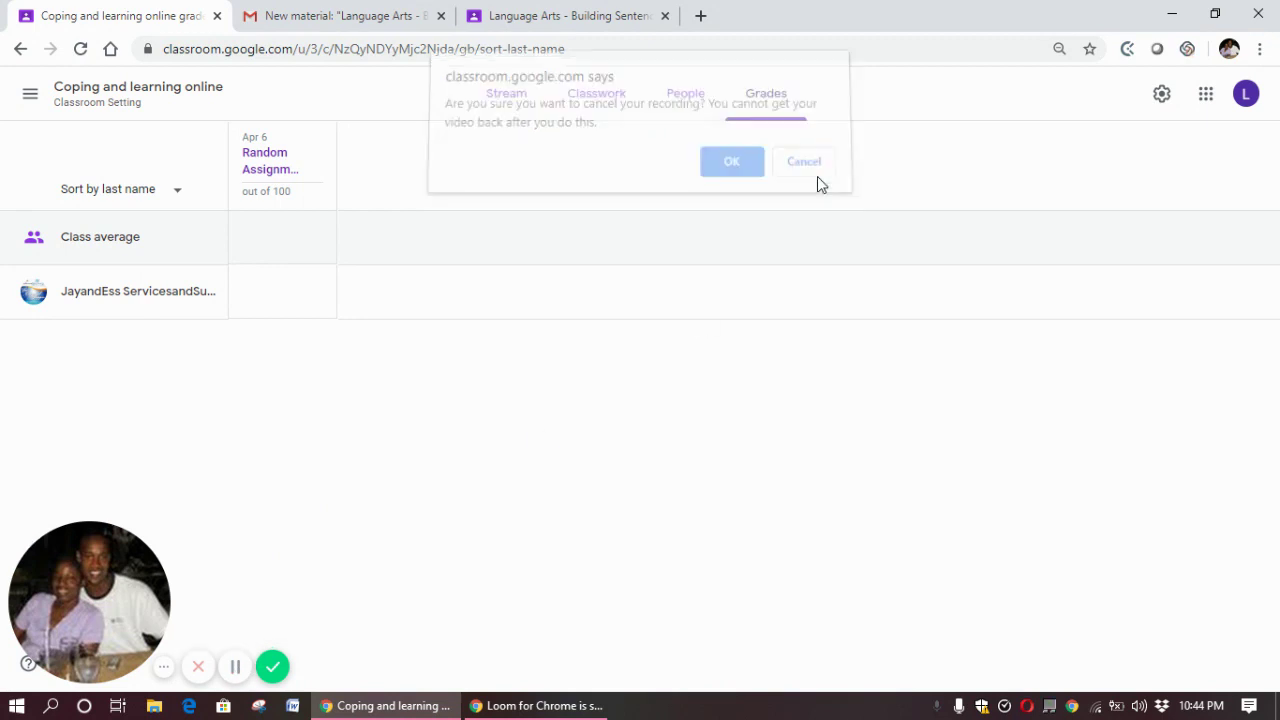